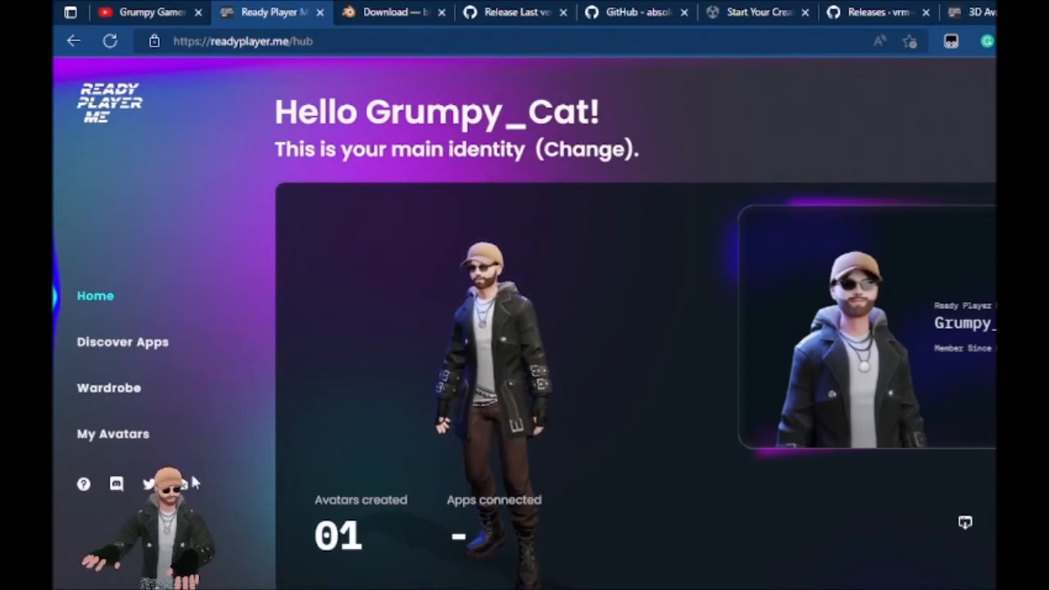
Step: Create a new Ready Player Me avatar with the Masculine body type, continuing without a photo
left_click(116, 442)
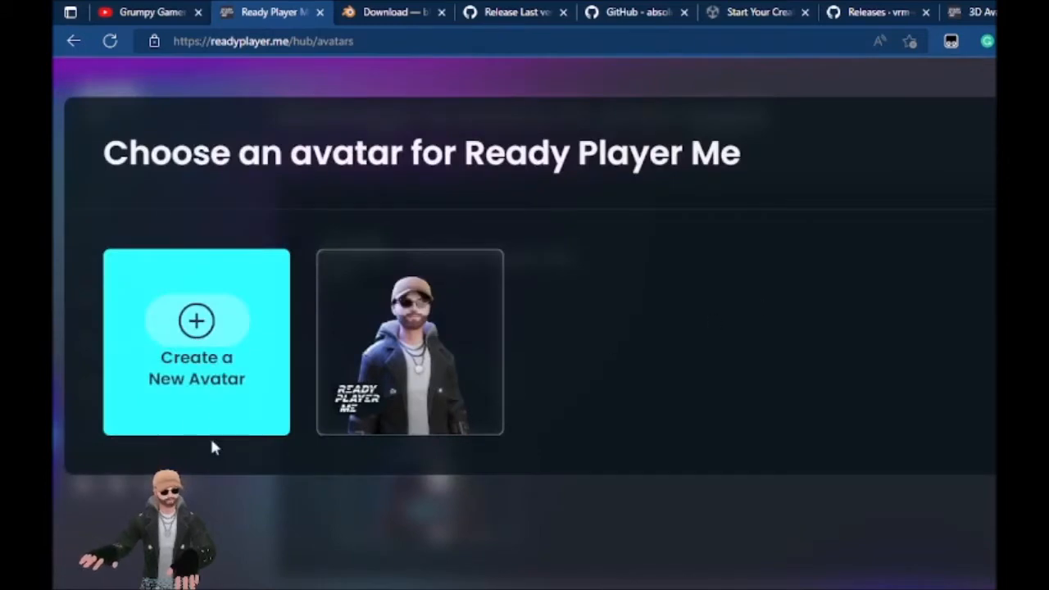
left_click(201, 320)
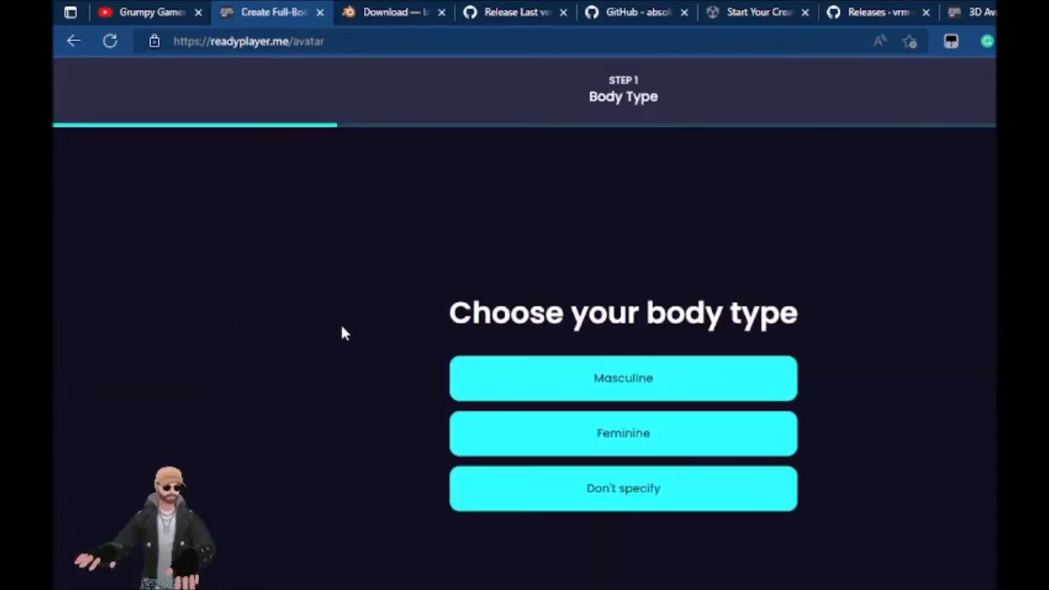
left_click(607, 384)
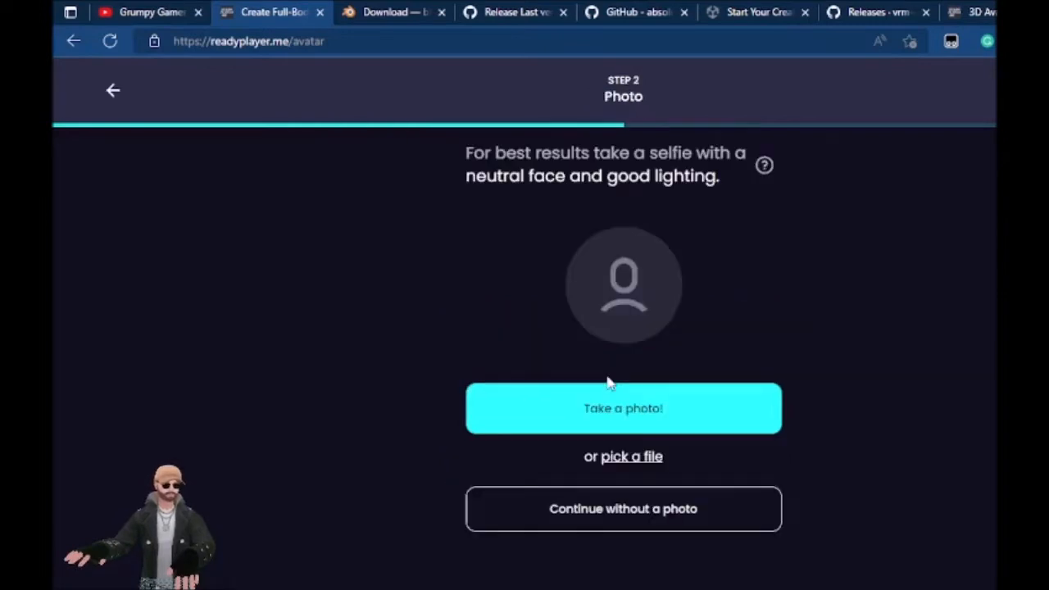
left_click(642, 514)
left_click(620, 476)
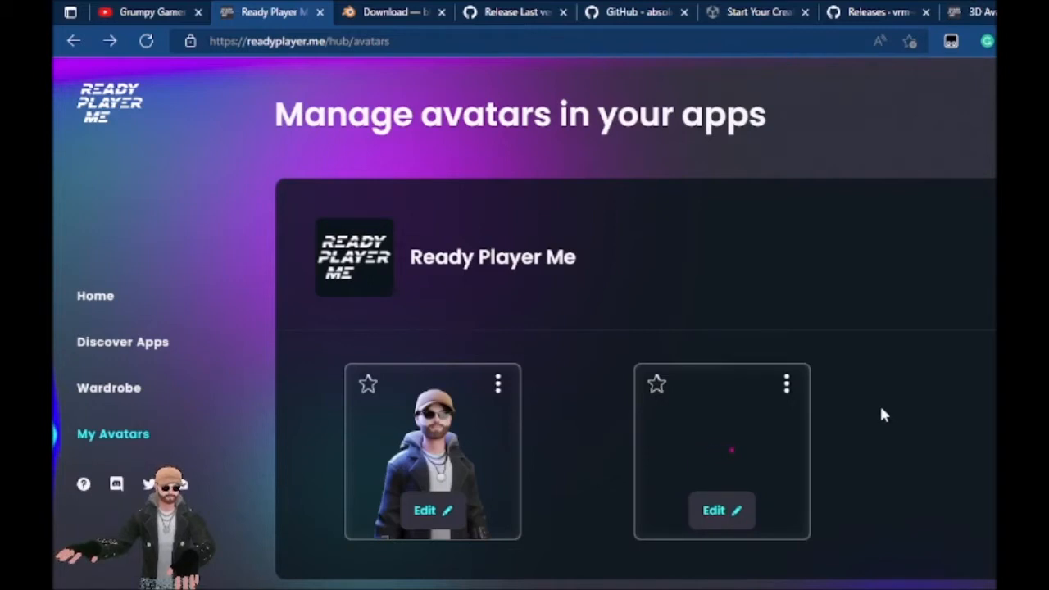
Step: Download the newly created avatar as a .glb file from the avatar management page
left_click(787, 385)
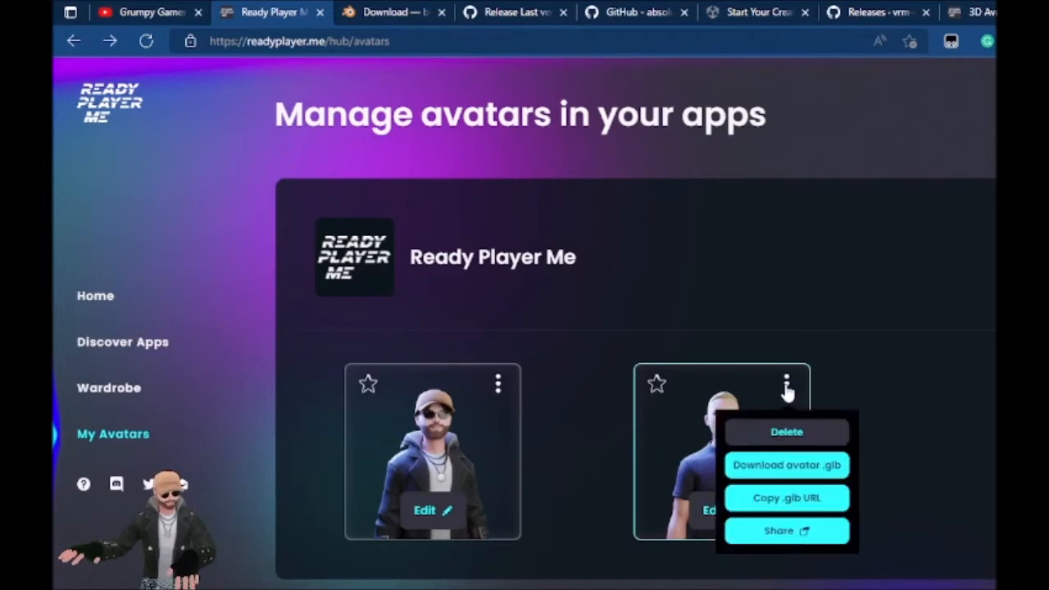
left_click(789, 468)
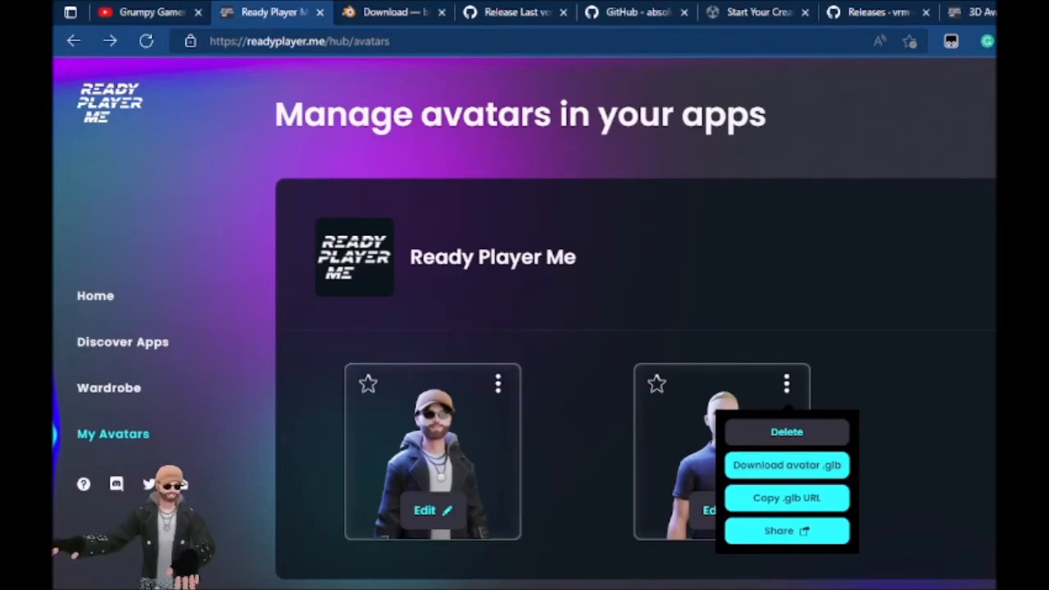
left_click(784, 96)
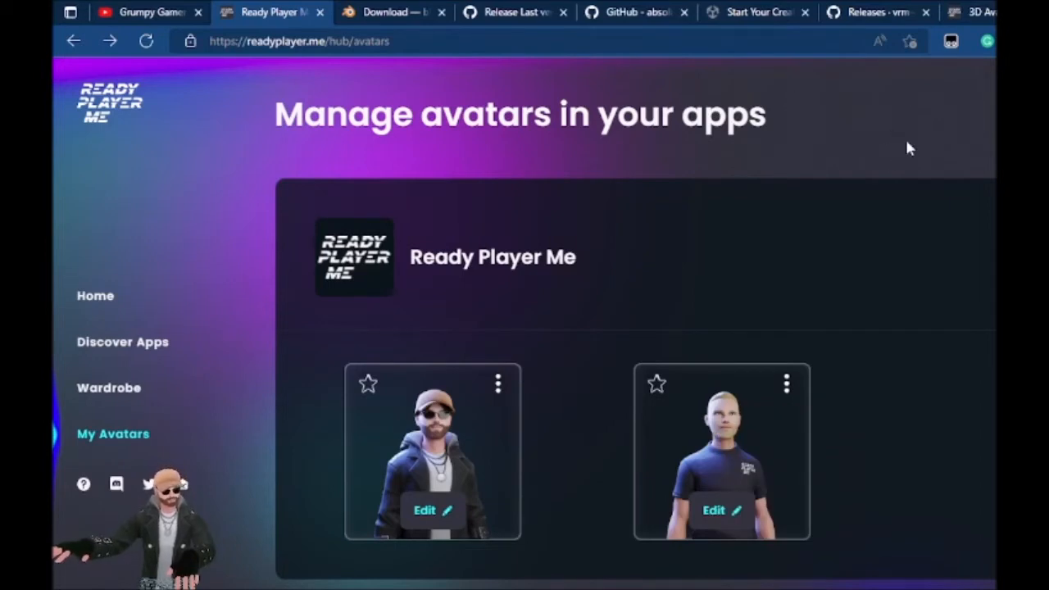
Step: Review the download pages for Blender 3.3, glTF-Blender-IO, the Cats Blender Plugin, Unity and the VRM releases
left_click(387, 11)
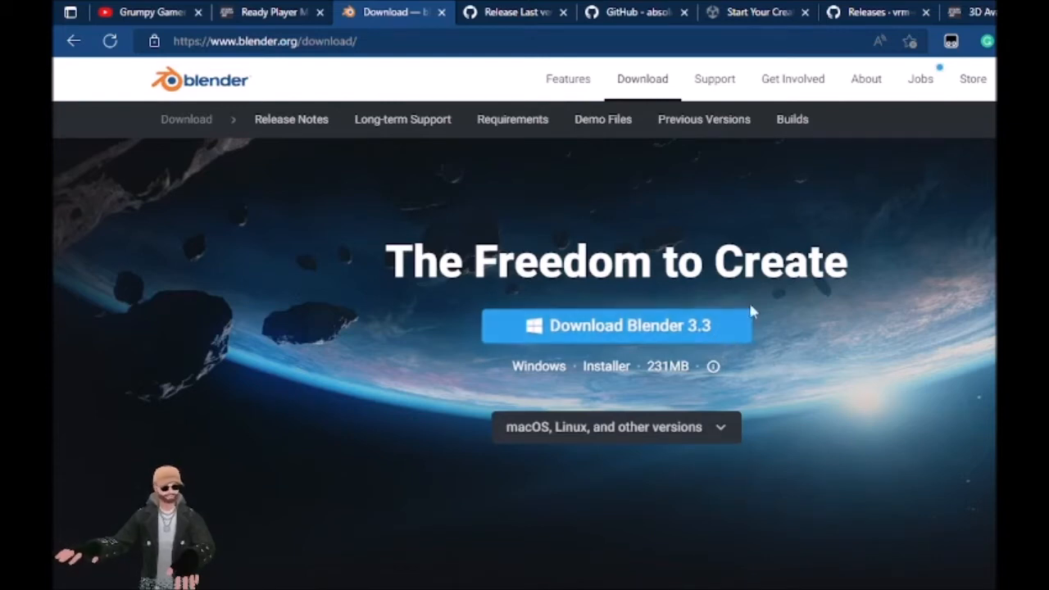
left_click(514, 15)
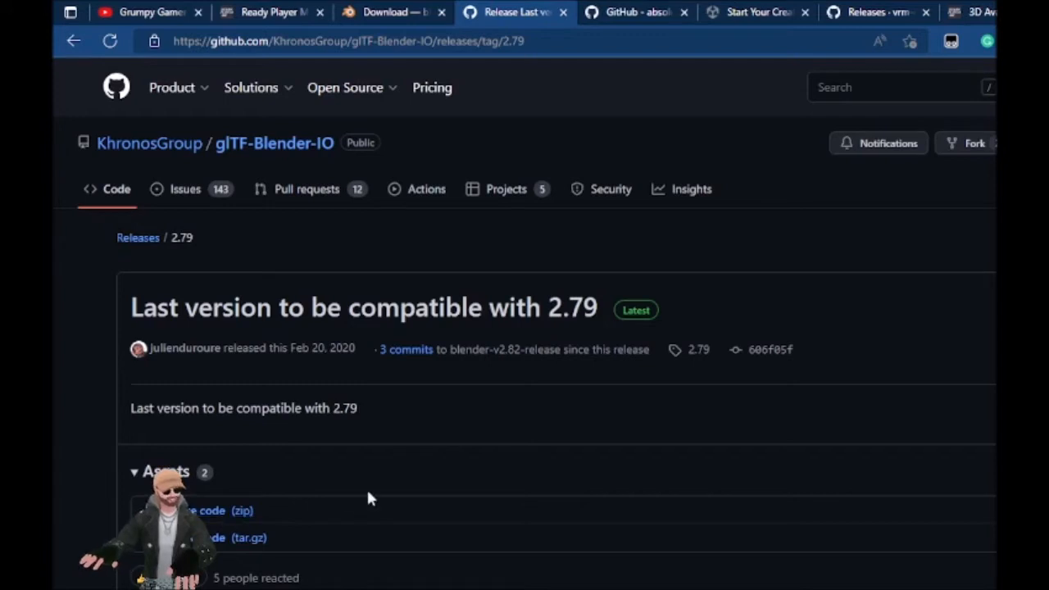
left_click(620, 17)
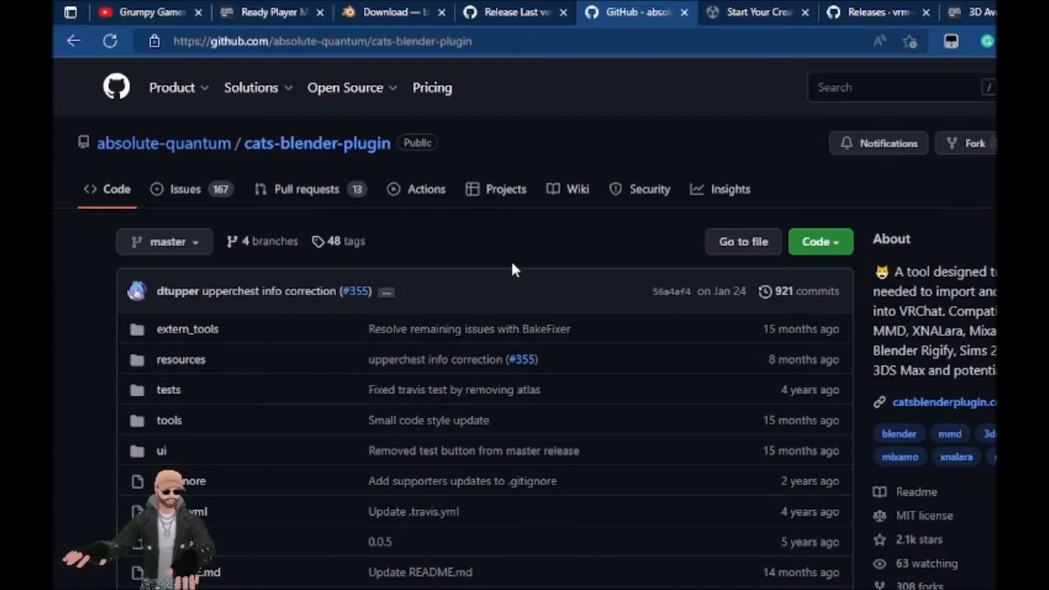
scroll(515, 265, "down", 5)
scroll(628, 257, "down", 2)
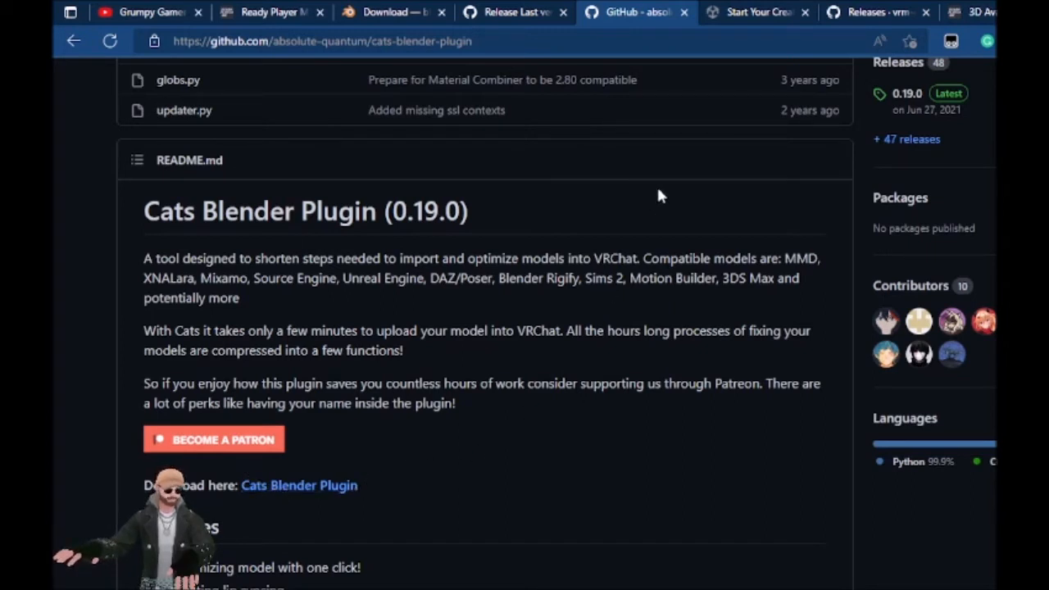
left_click(761, 18)
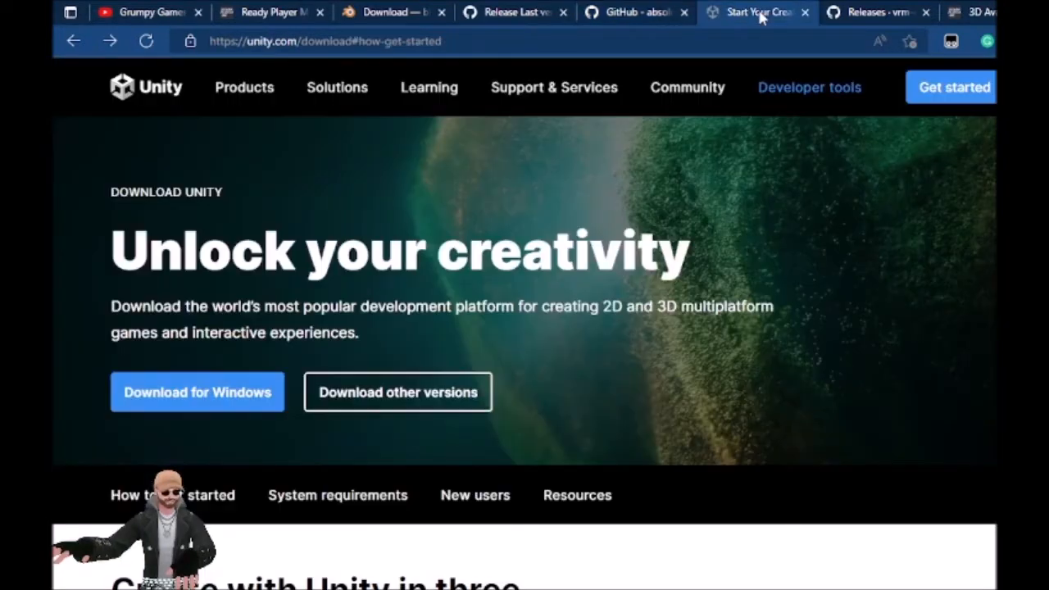
mouse_move(795, 90)
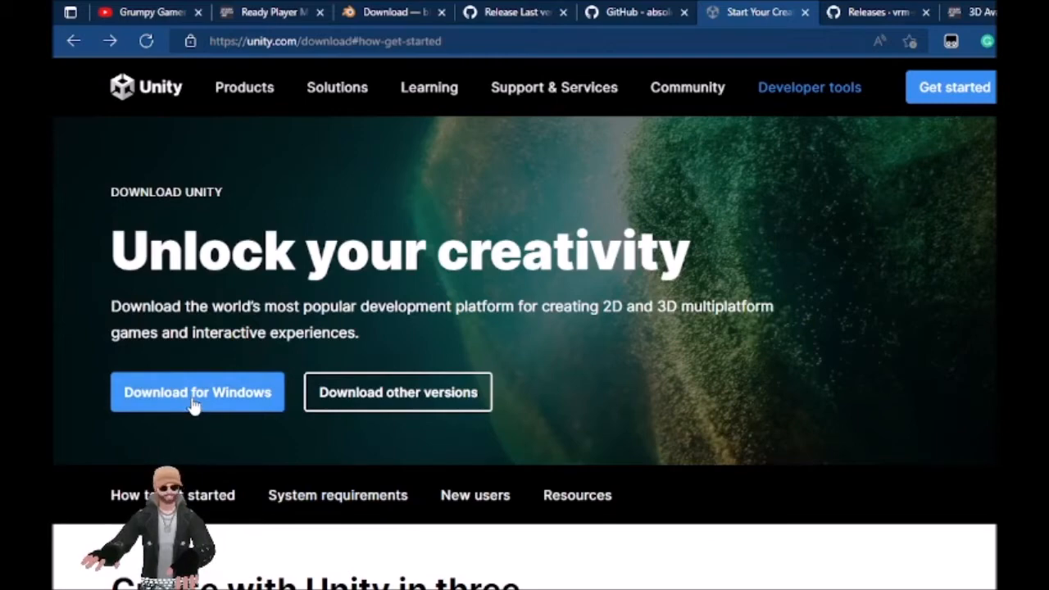
scroll(362, 464, "down", 5)
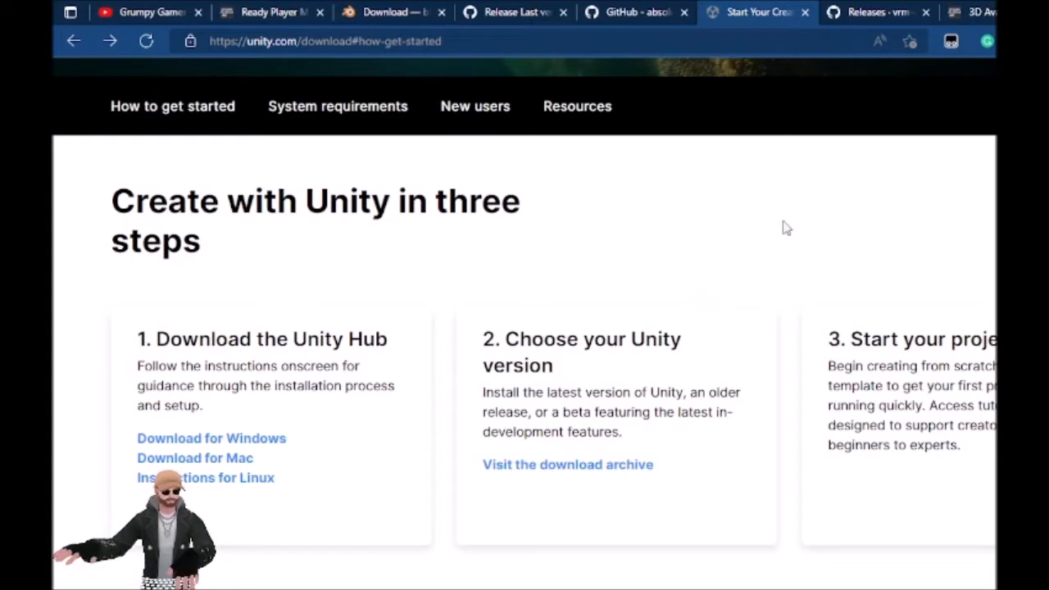
left_click(881, 15)
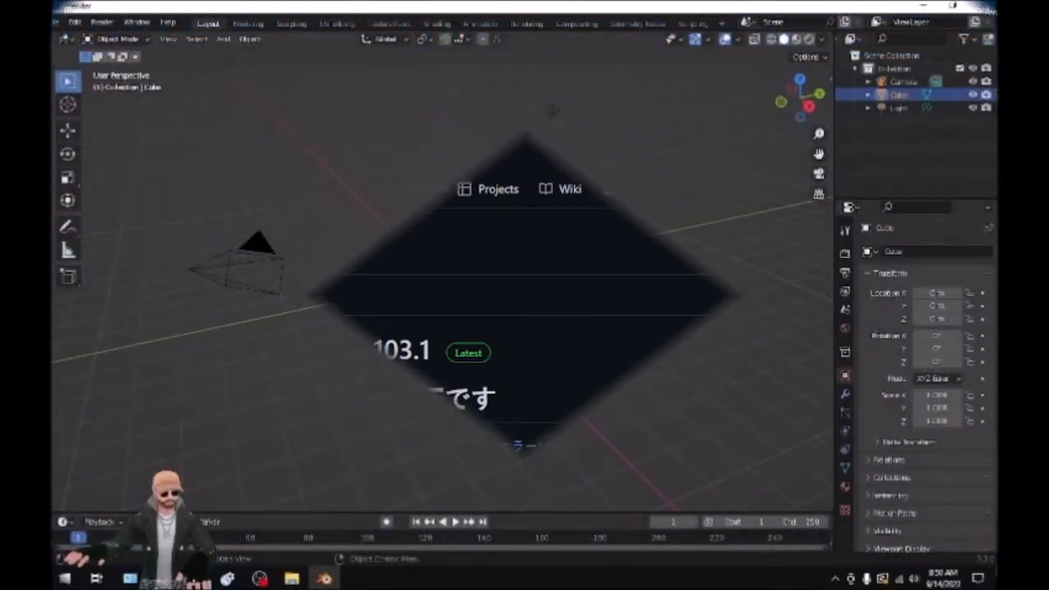
Step: Delete the default camera, cube and light from the Blender scene
left_click_drag(572, 82, 166, 402)
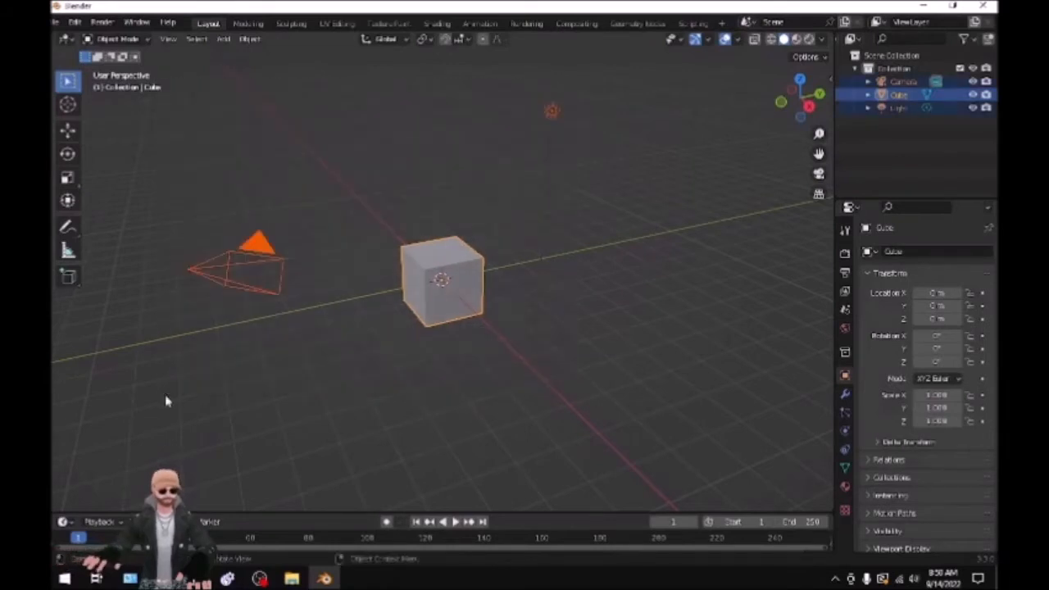
right_click(372, 271)
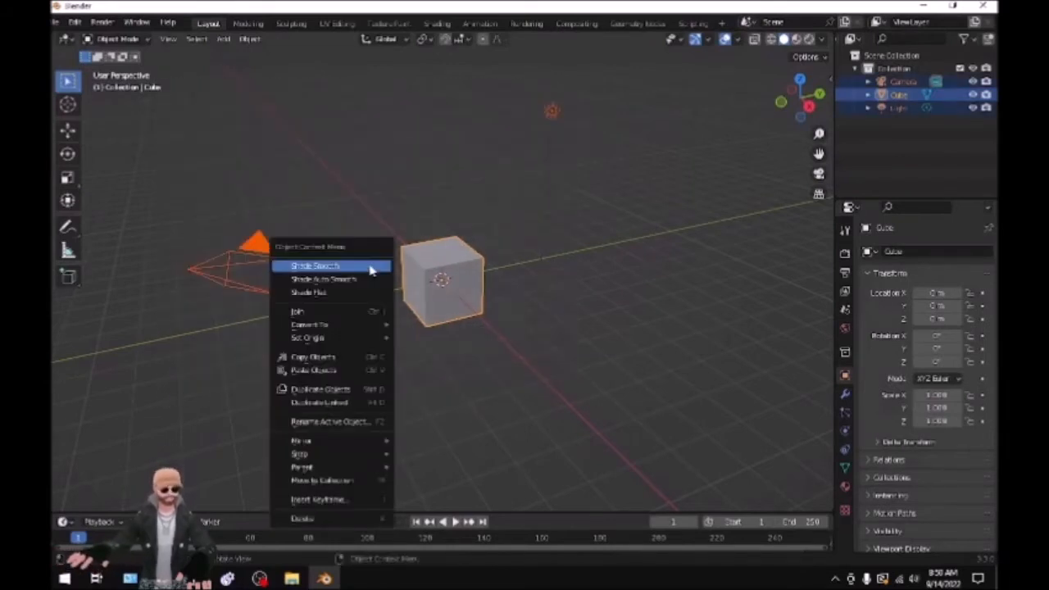
left_click(349, 525)
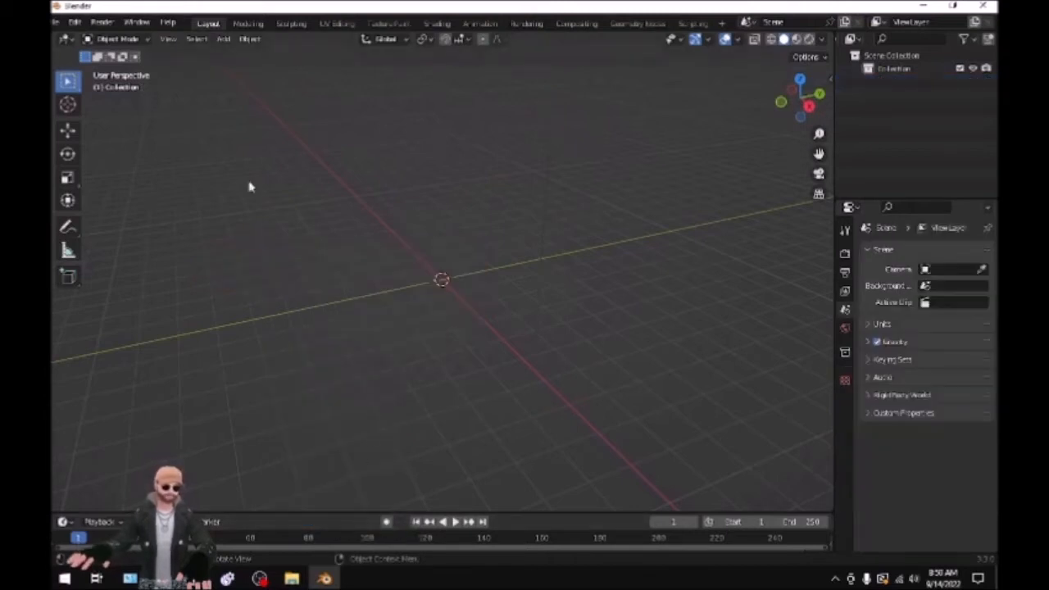
left_click(75, 21)
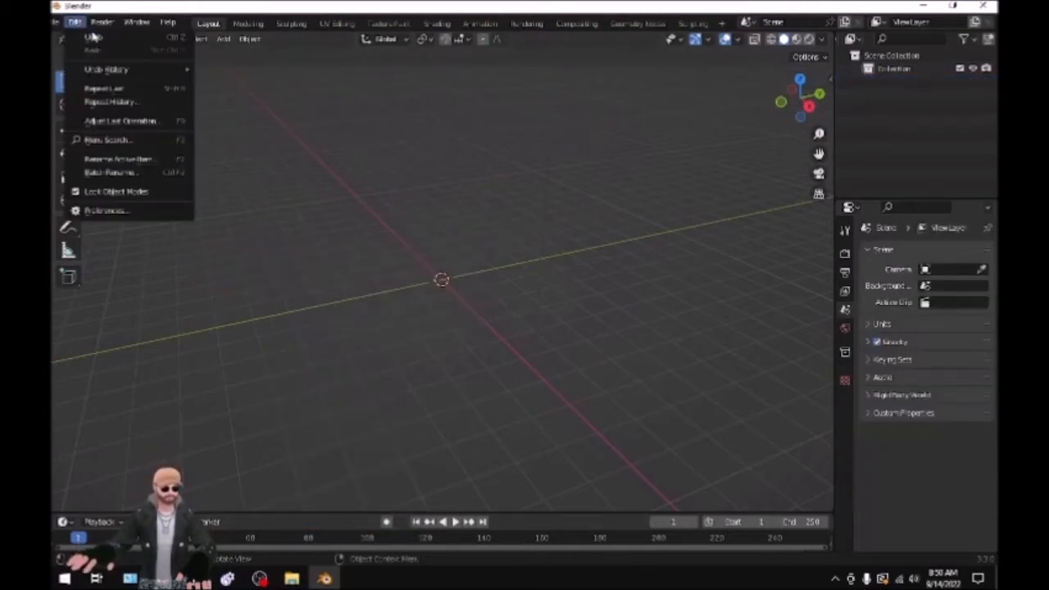
left_click(119, 211)
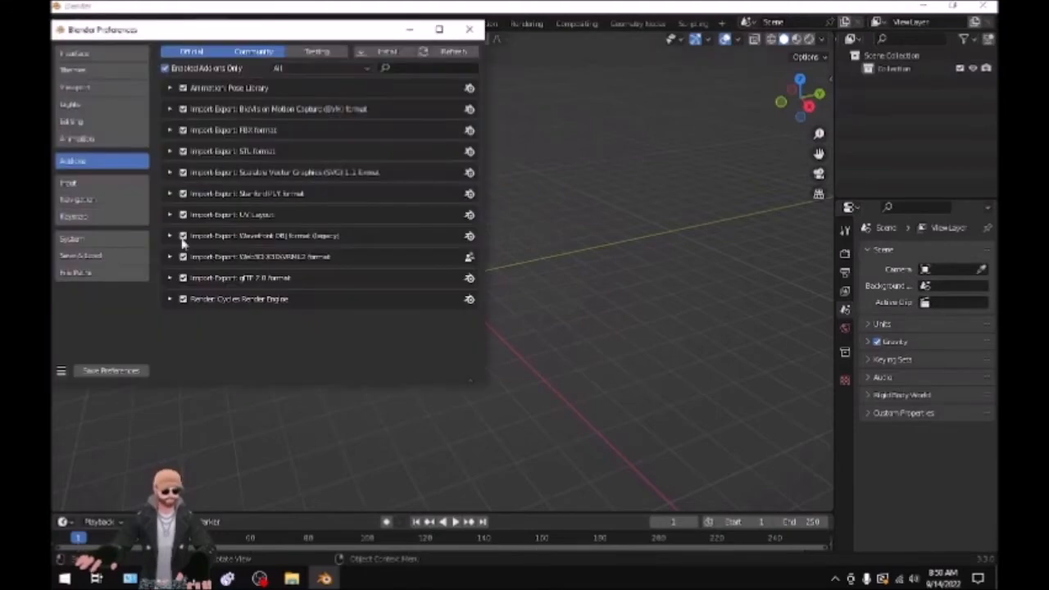
left_click(379, 51)
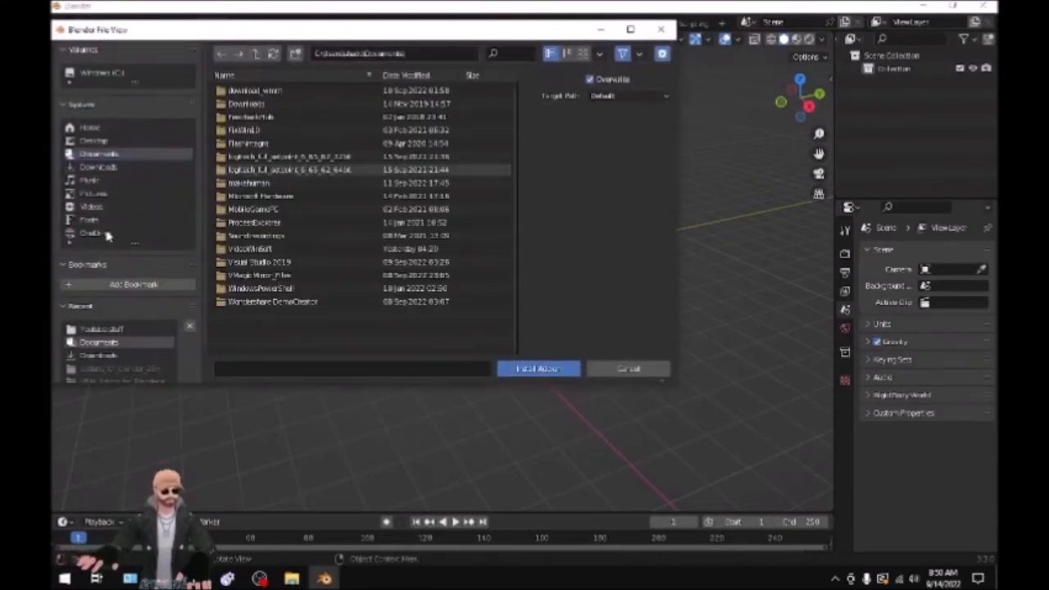
left_click(94, 142)
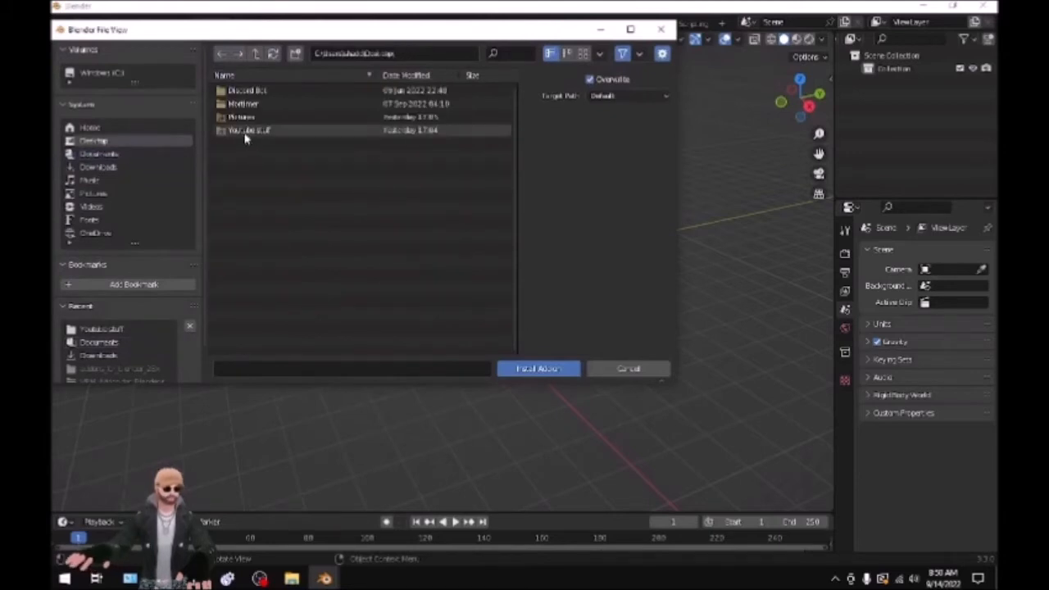
double_click(246, 132)
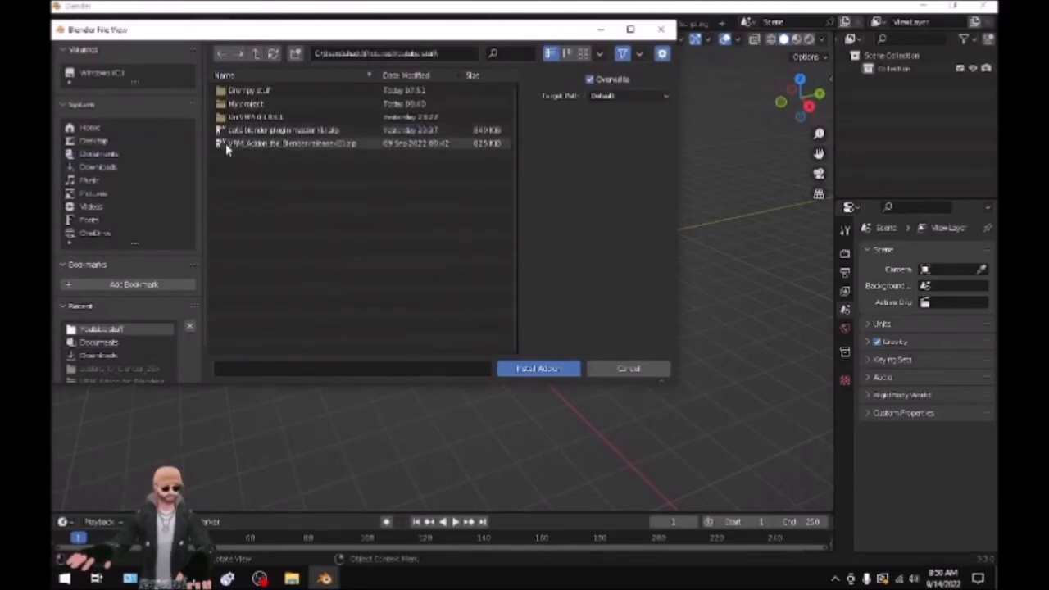
left_click(277, 146)
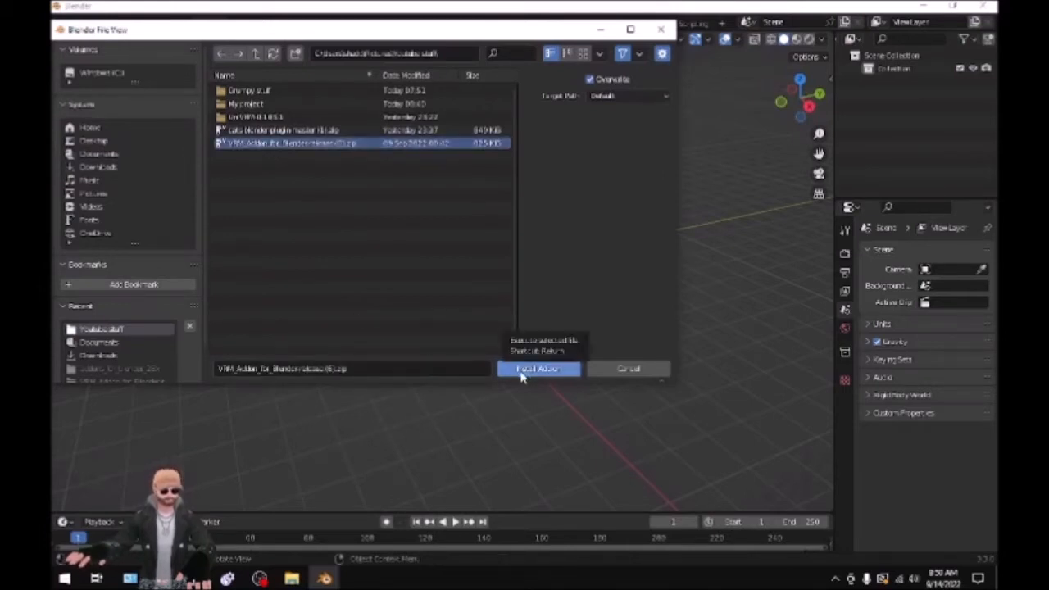
left_click(660, 32)
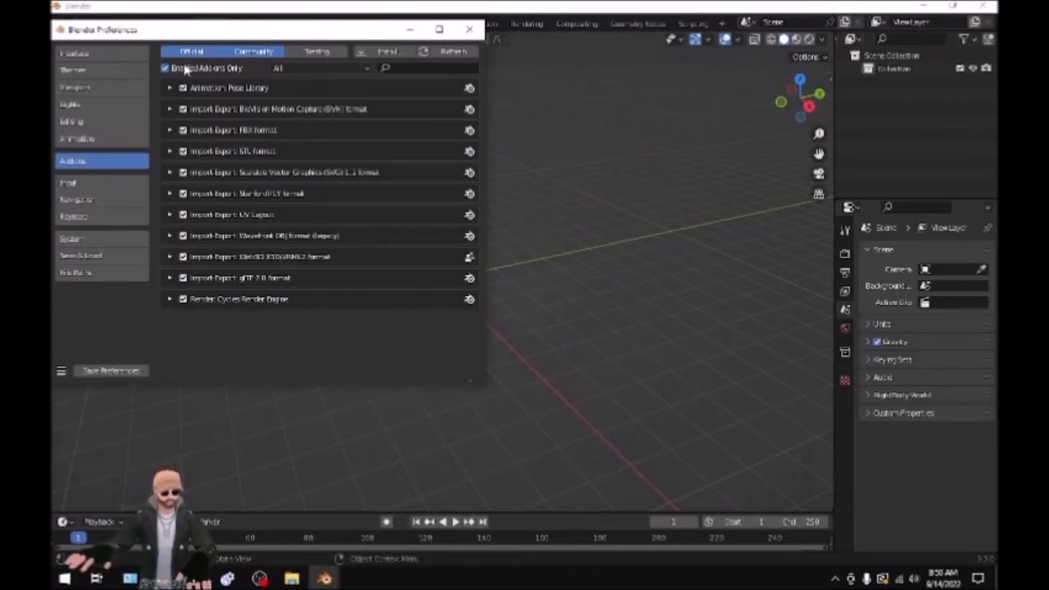
Step: Look through the Community and Testing add-on categories and close the preferences
left_click(253, 54)
left_click(318, 54)
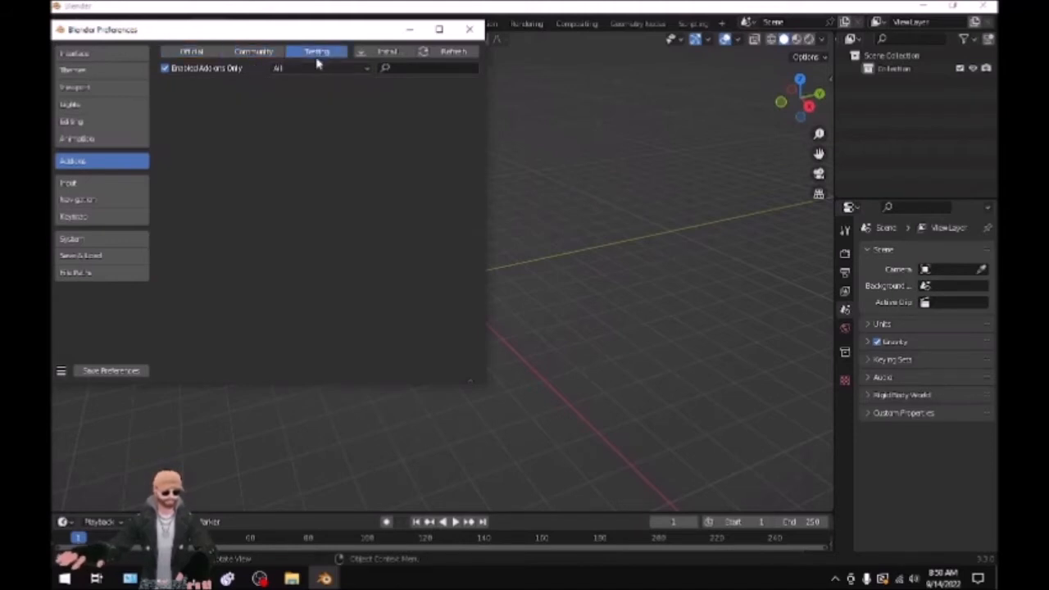
left_click(469, 30)
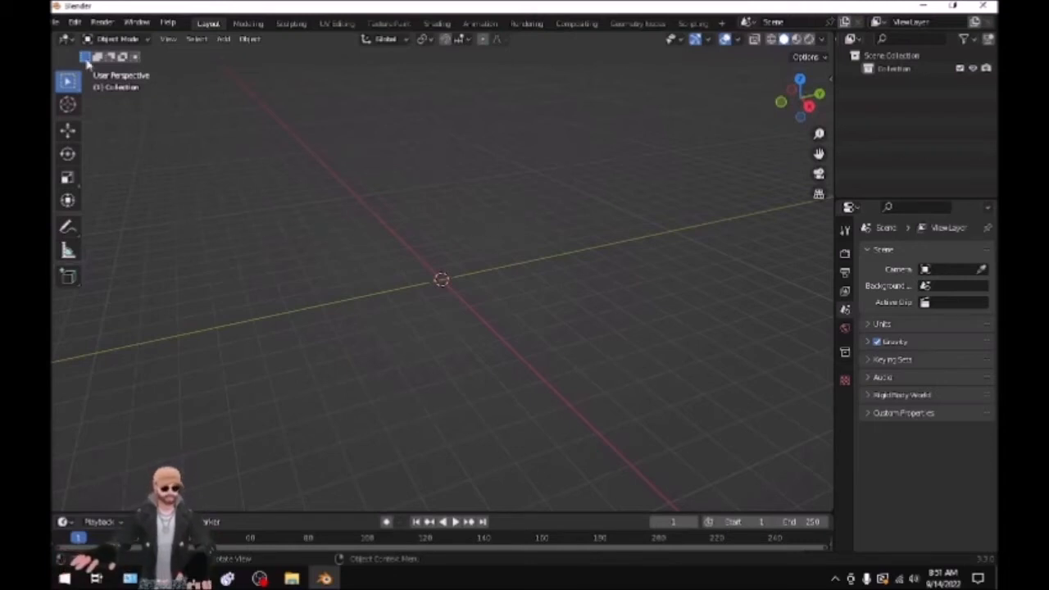
Step: Import the avatar's .glb file from the Youtube stuff folder as glTF 2.0 and display it with Material Preview shading
left_click(56, 25)
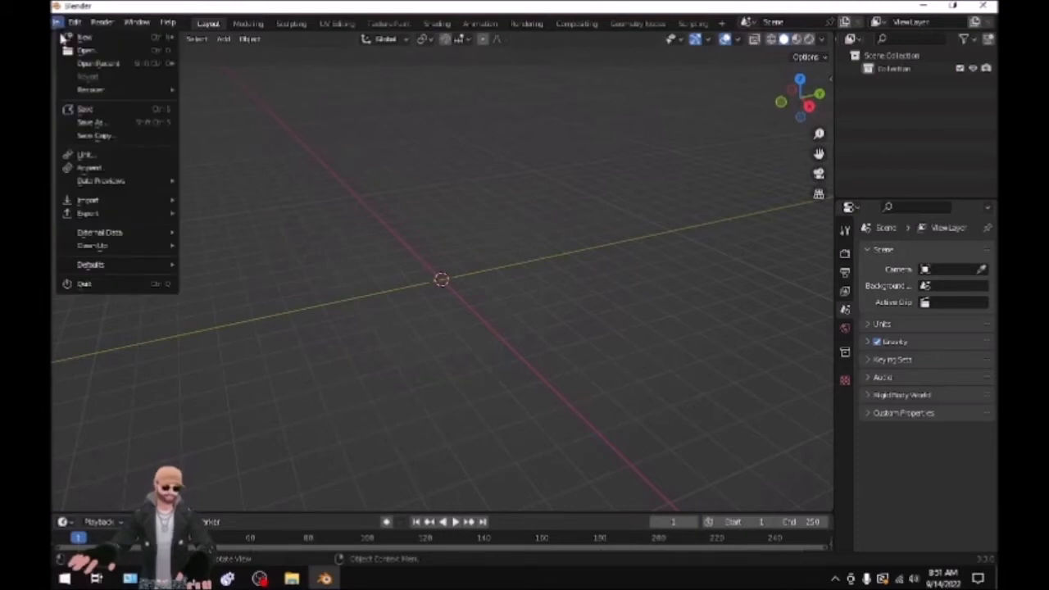
mouse_move(127, 213)
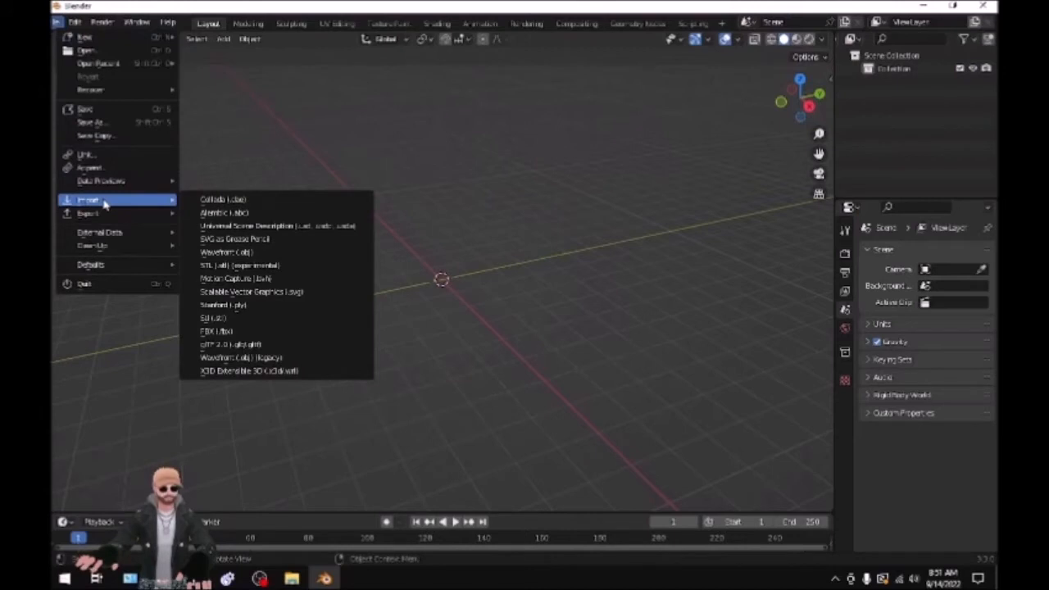
left_click(244, 345)
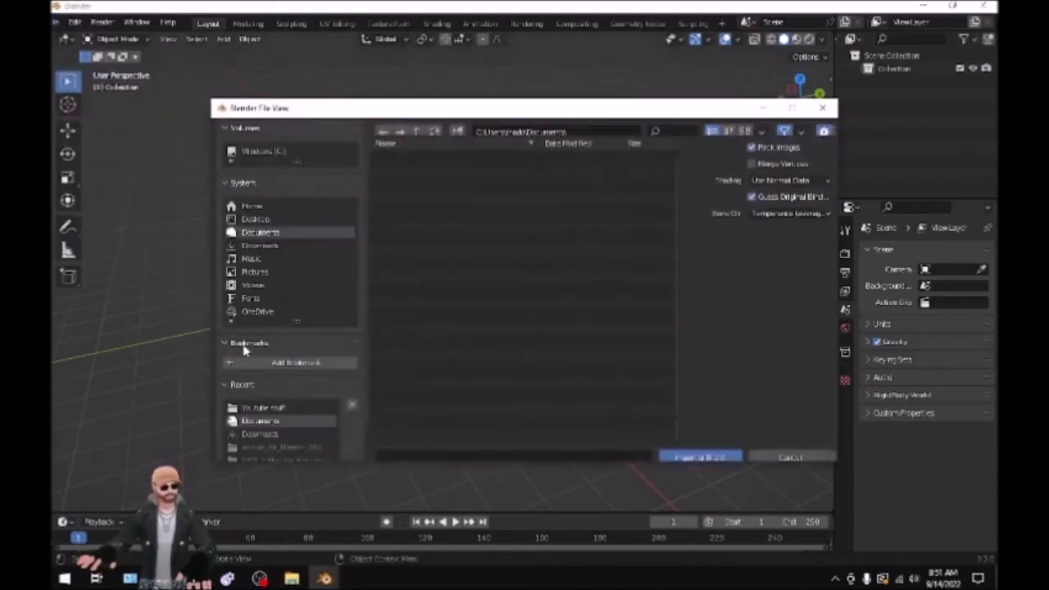
left_click(255, 221)
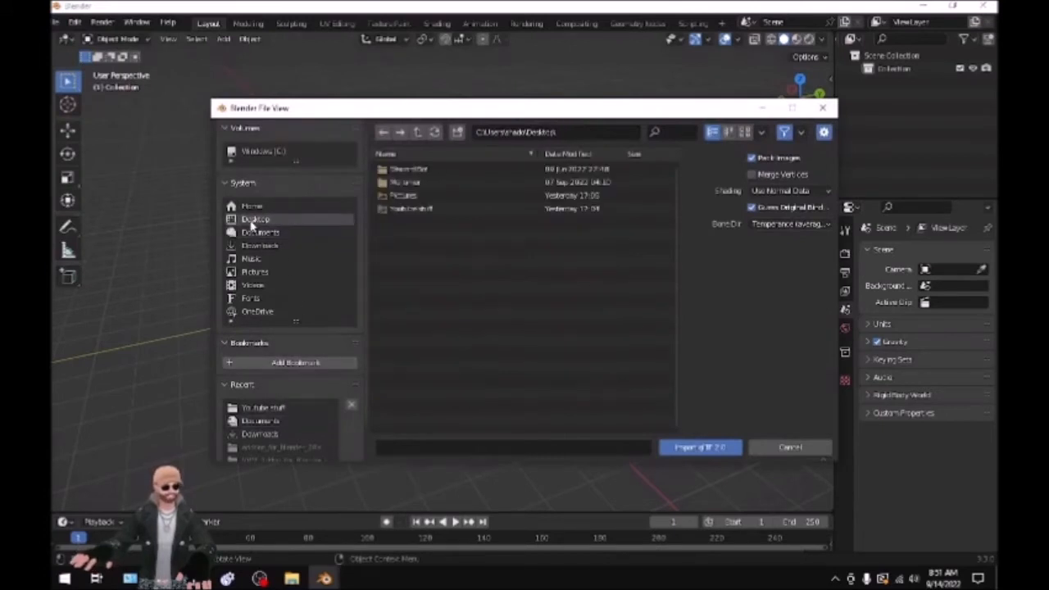
double_click(403, 211)
left_click(447, 213)
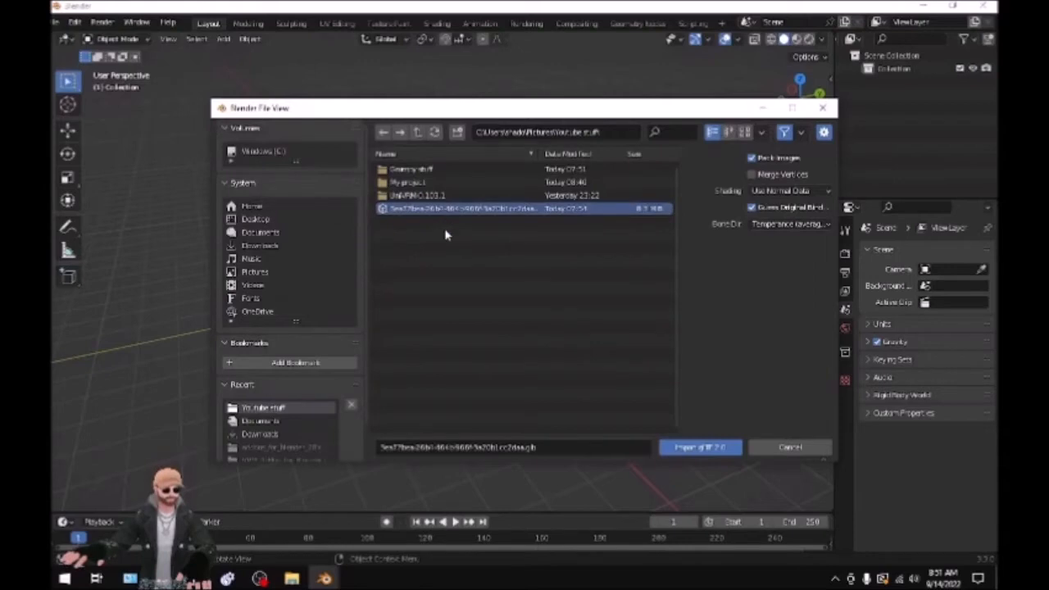
left_click(675, 449)
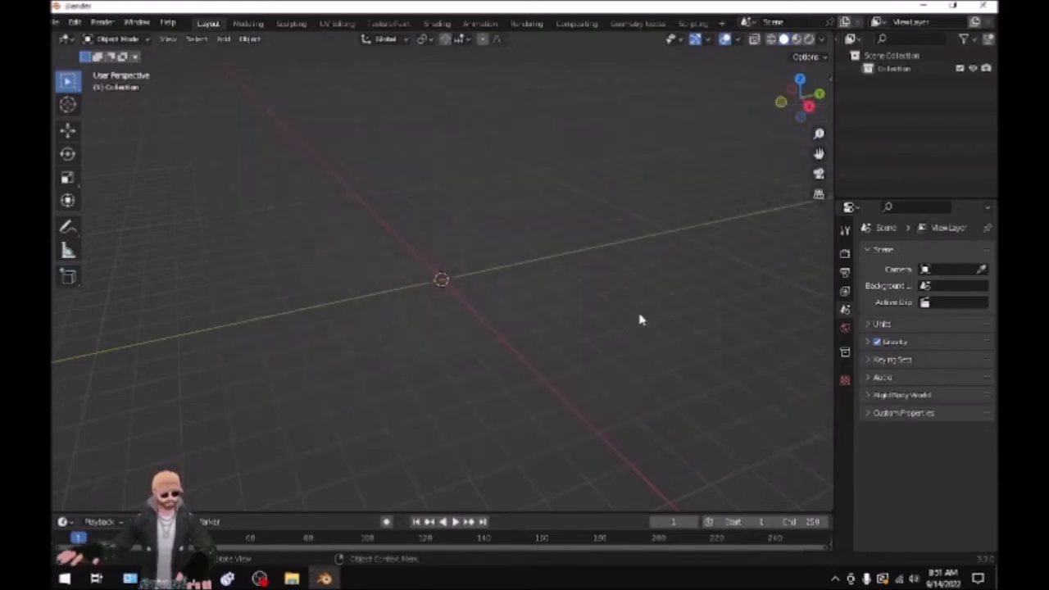
scroll(504, 216, "up", 5)
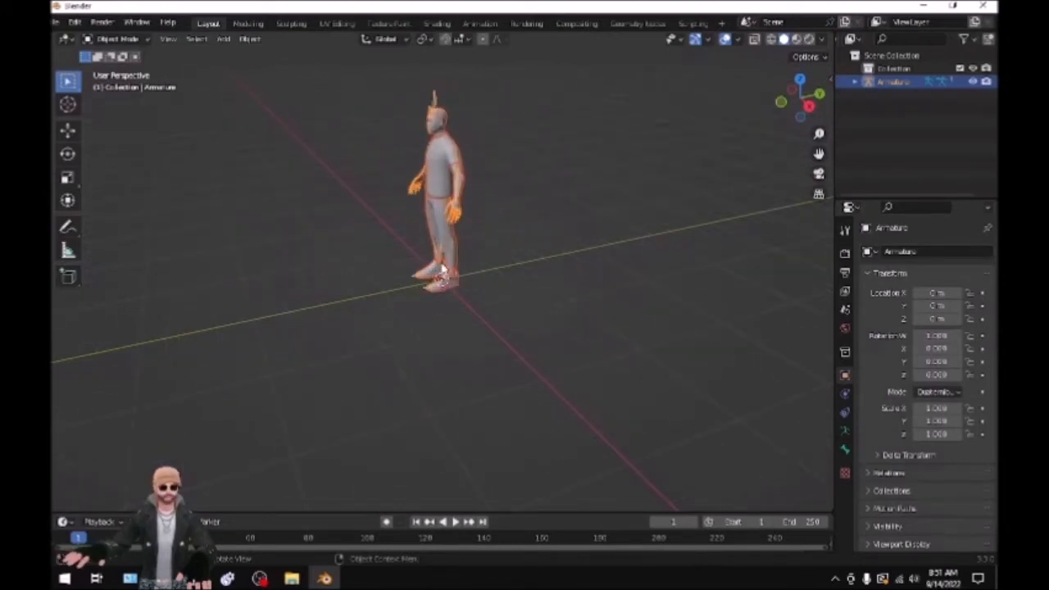
left_click(795, 40)
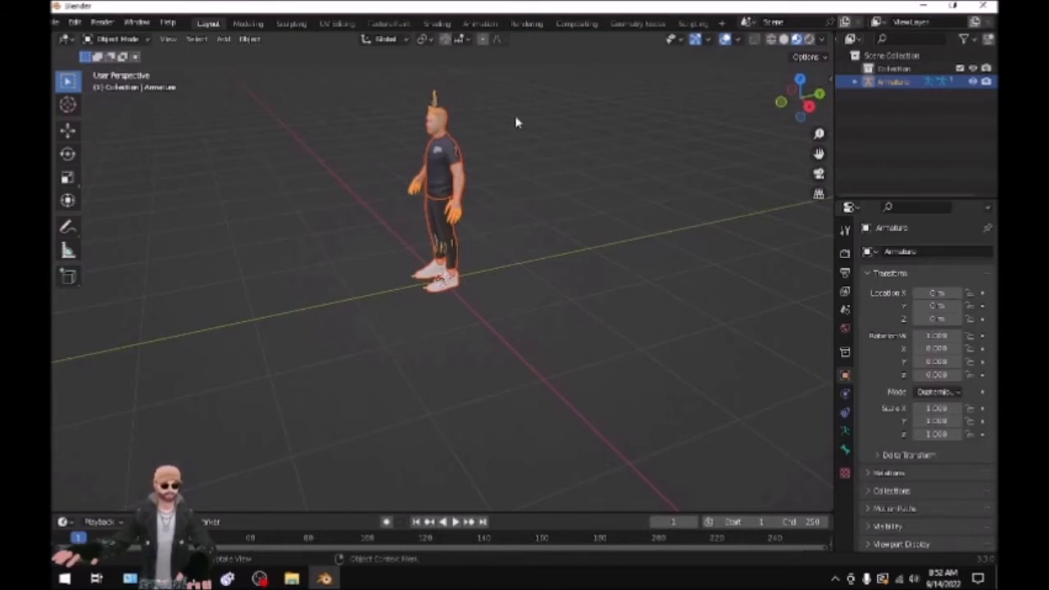
Step: Export the avatar as an FBX file named youtube.fbx into the Youtube stuff folder
left_click(56, 25)
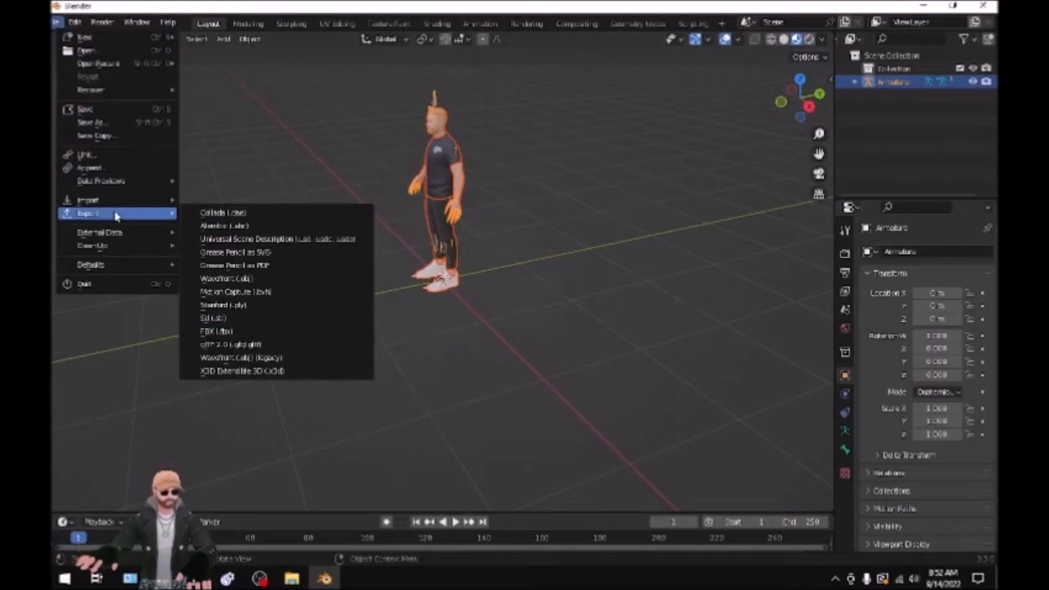
left_click(258, 332)
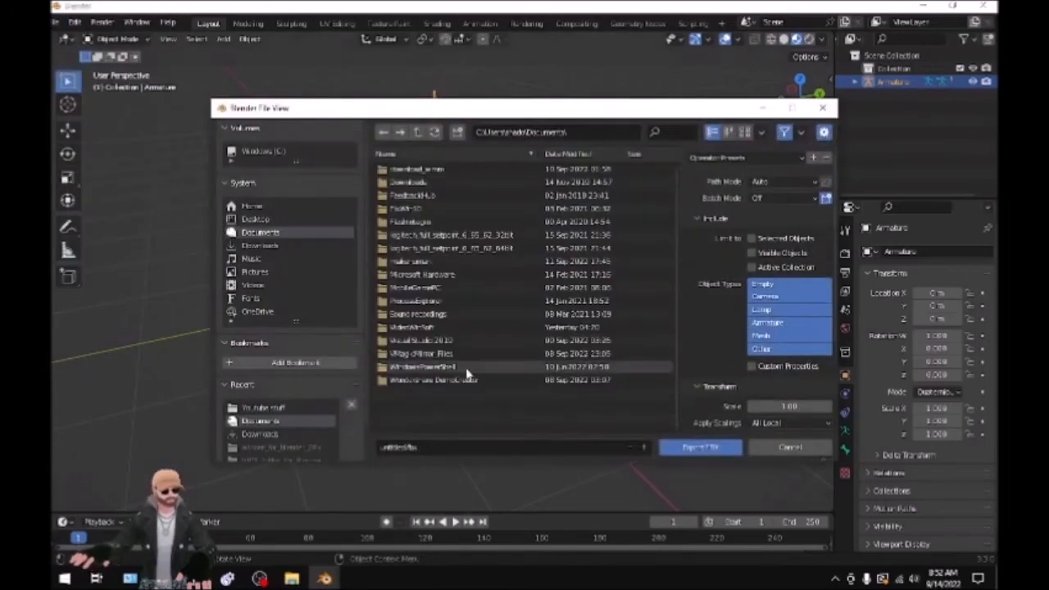
left_click(267, 221)
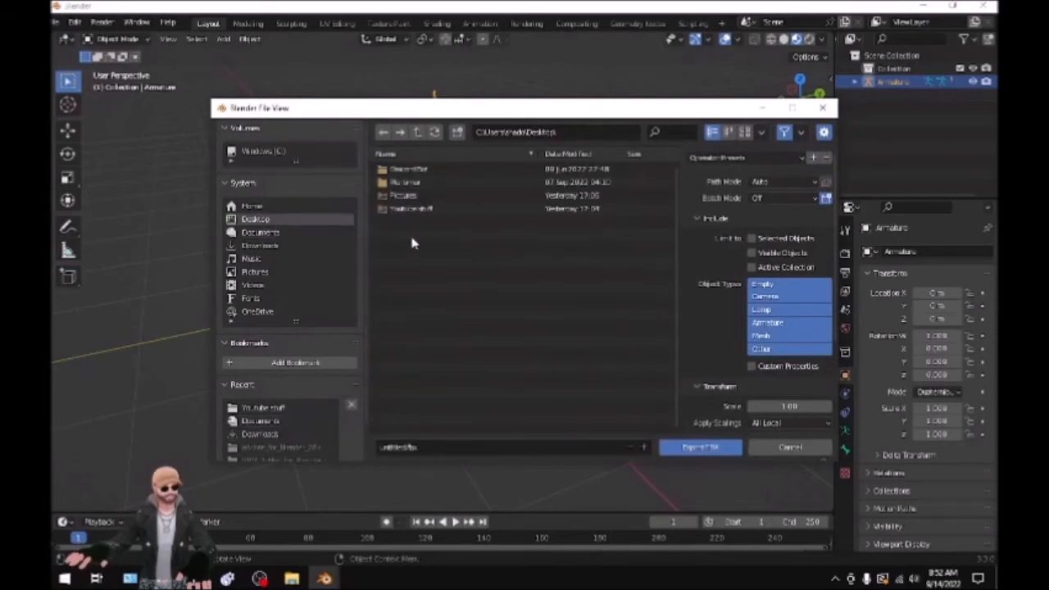
double_click(410, 209)
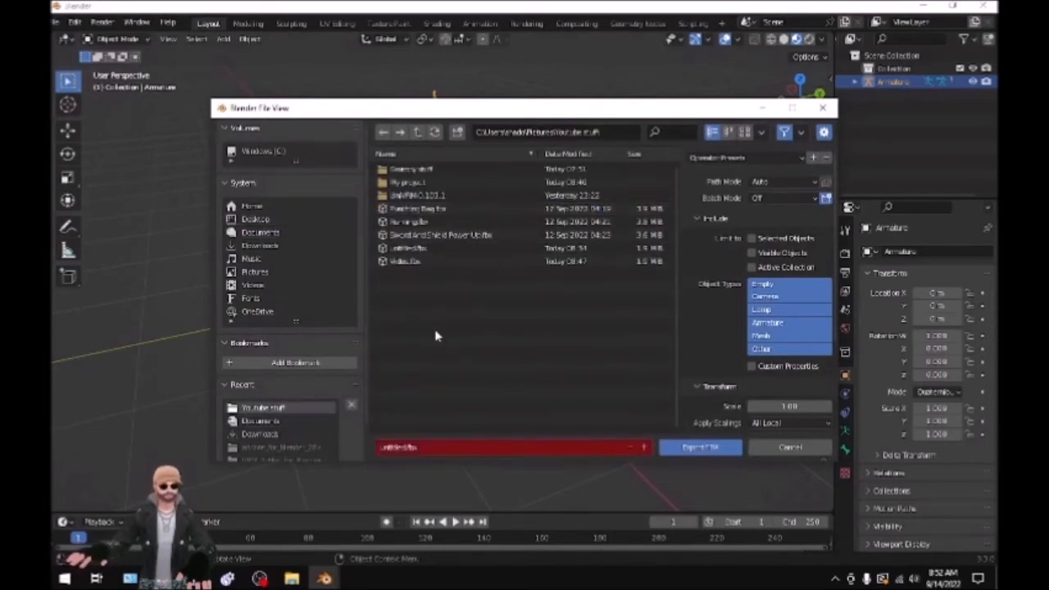
left_click(410, 447)
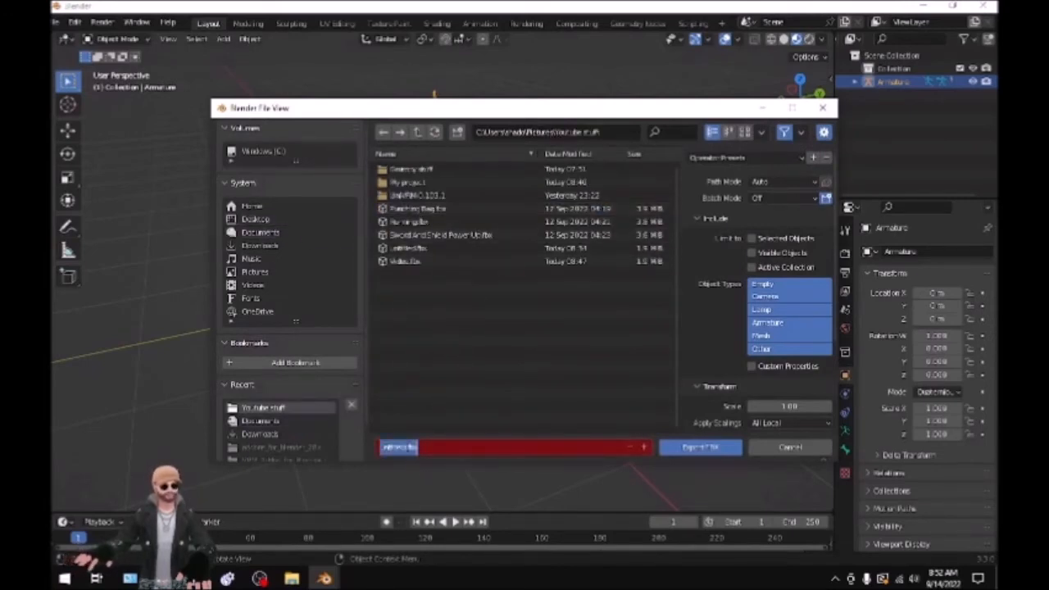
left_click_drag(406, 447, 372, 448)
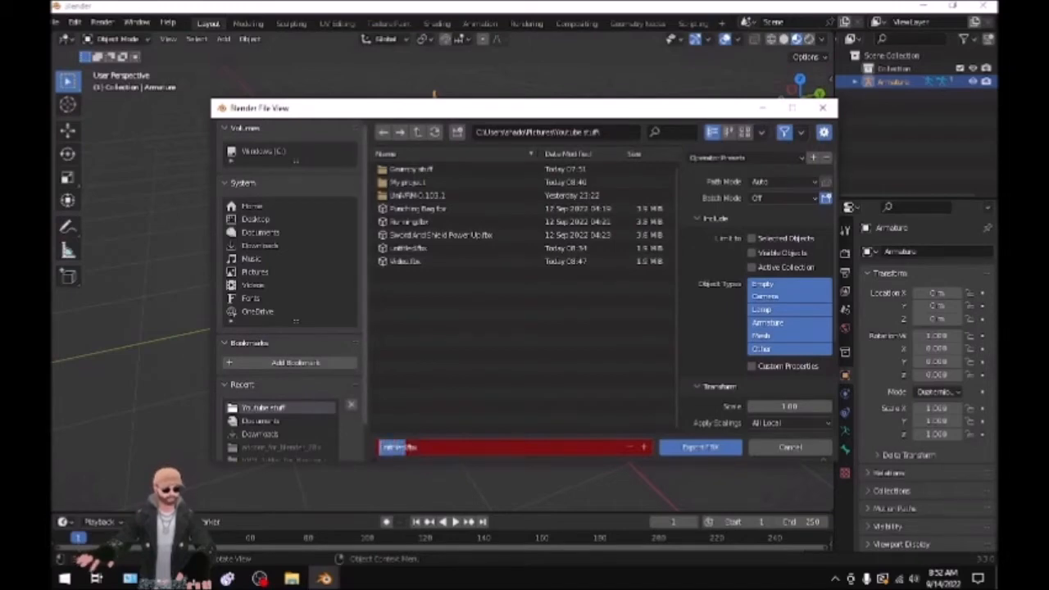
type("youtube")
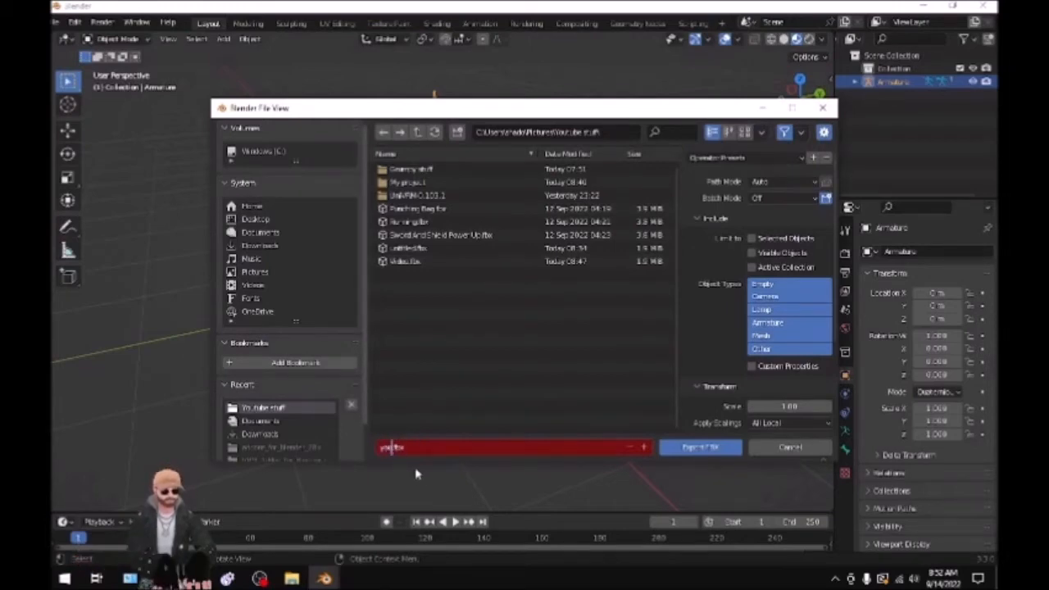
type("e")
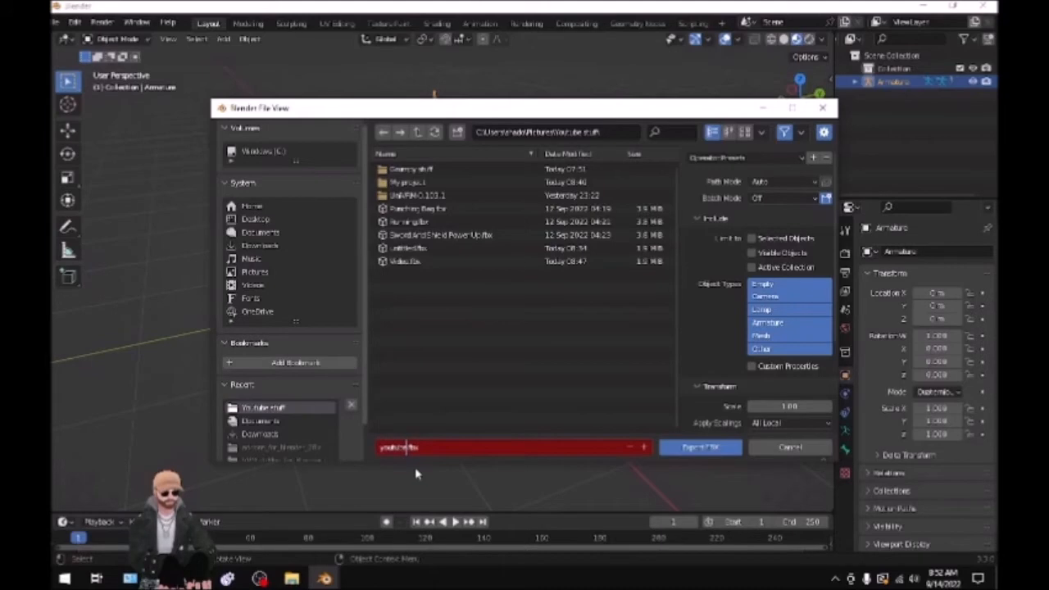
left_click(687, 356)
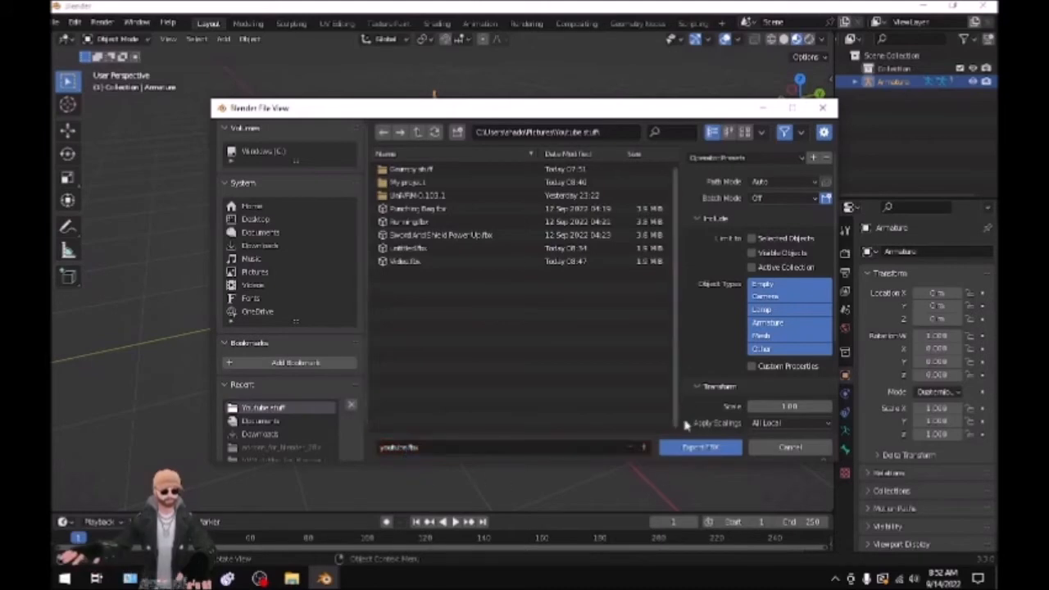
left_click(685, 451)
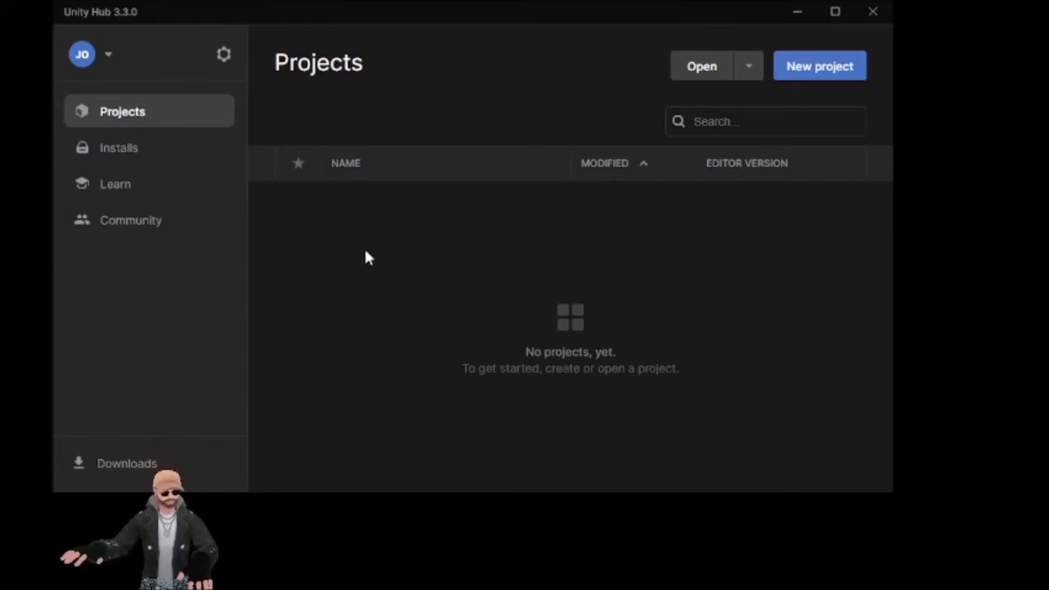
Step: Switch to Unity Hub and create a new project named My project from the 3D Core template
left_click(820, 66)
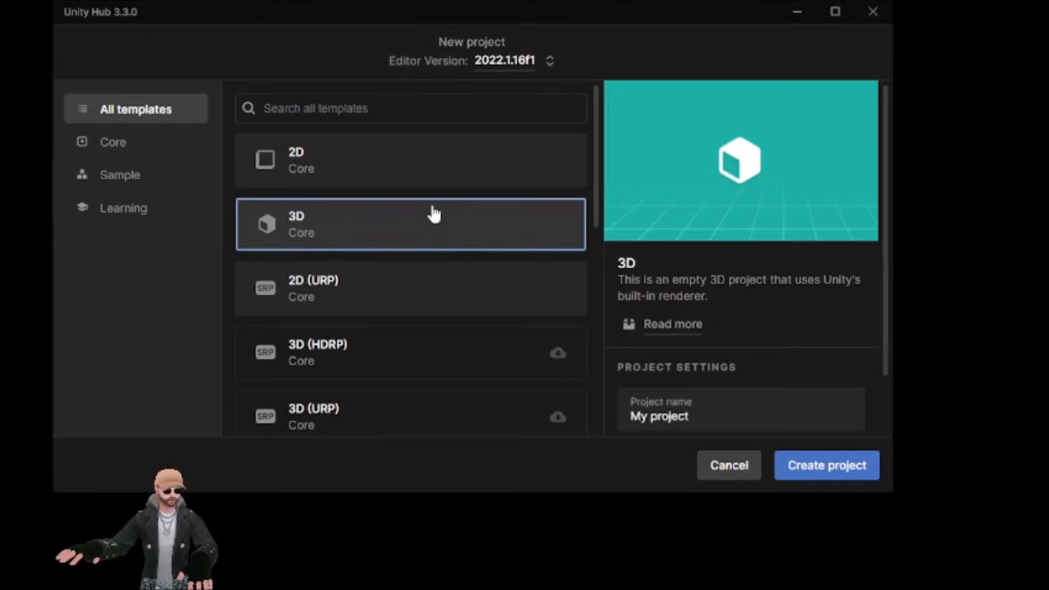
left_click(844, 473)
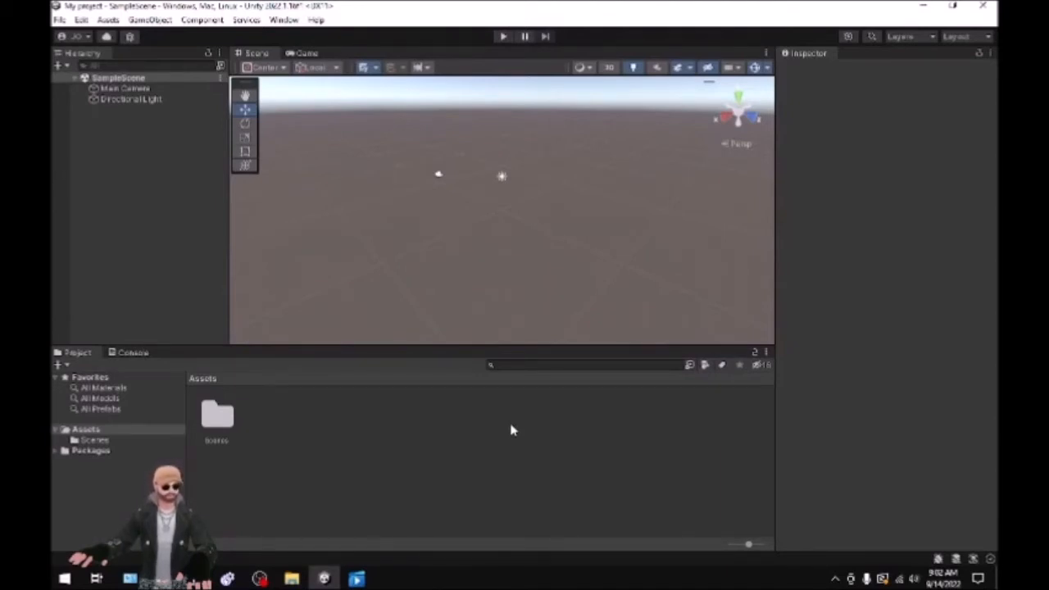
Step: Import the complete UniVRM-0.103.1_0585 custom package and allow script updates for these and other files that might be found later
mouse_move(292, 578)
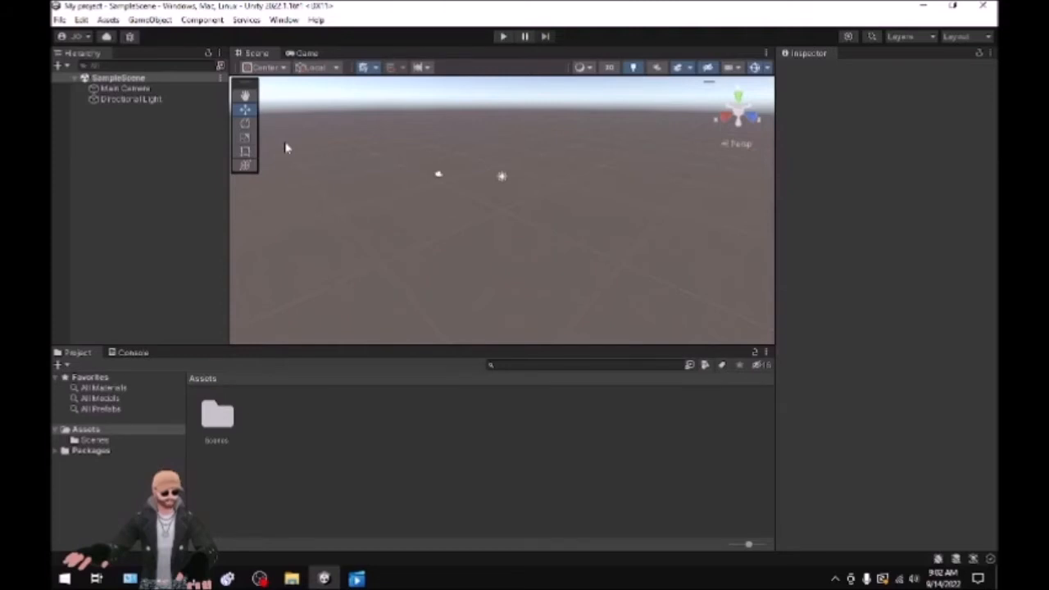
left_click(108, 20)
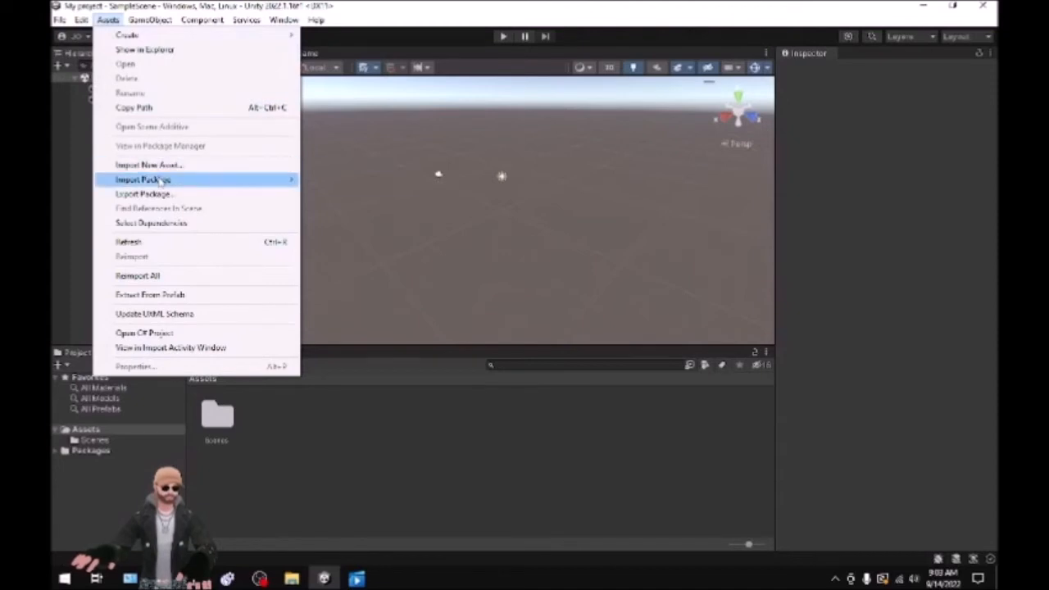
mouse_move(161, 180)
left_click(344, 181)
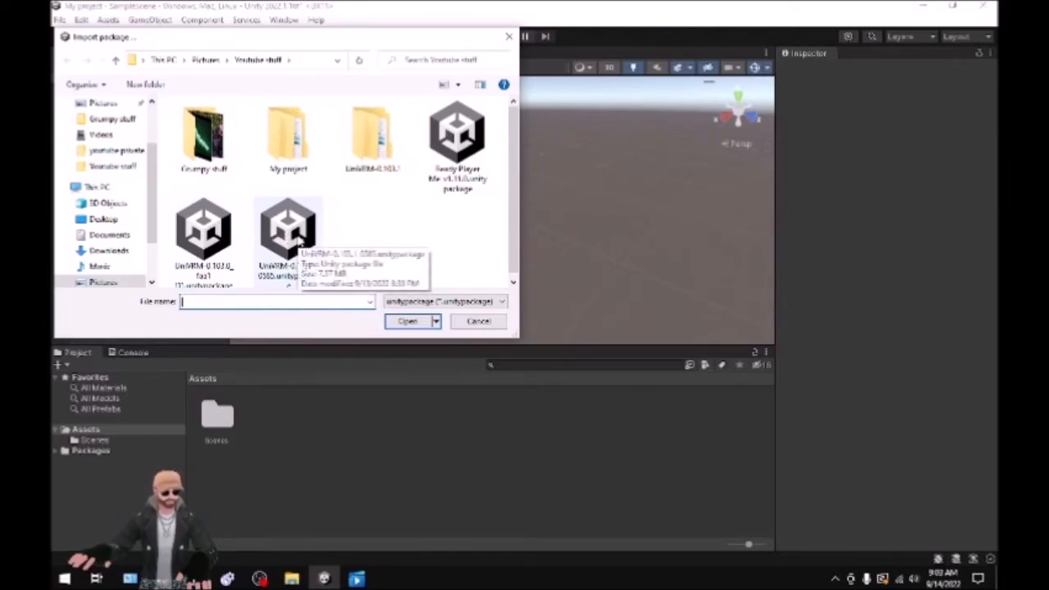
left_click(302, 238)
left_click(403, 321)
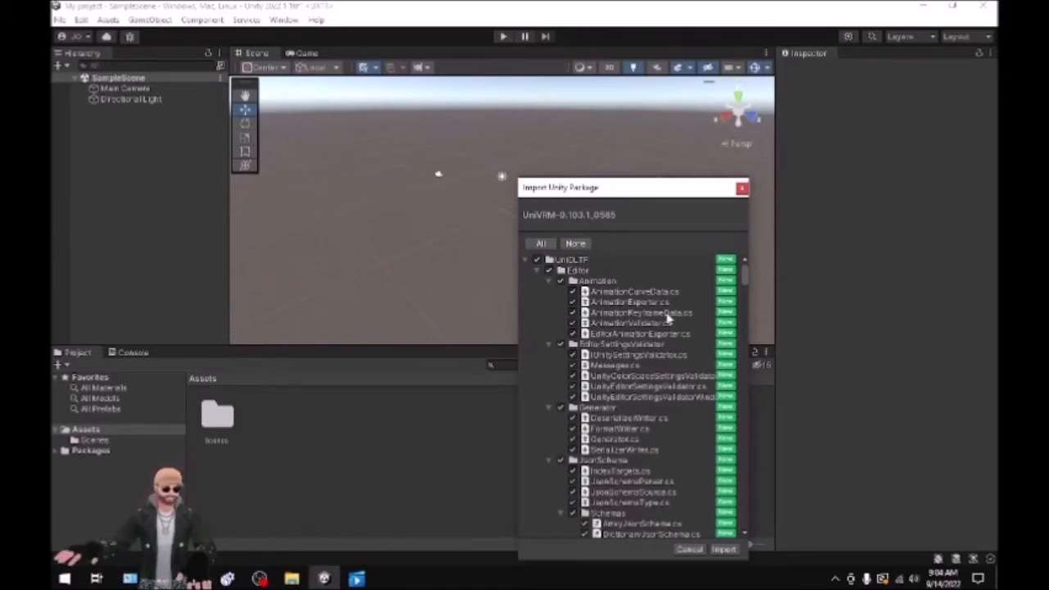
left_click(724, 550)
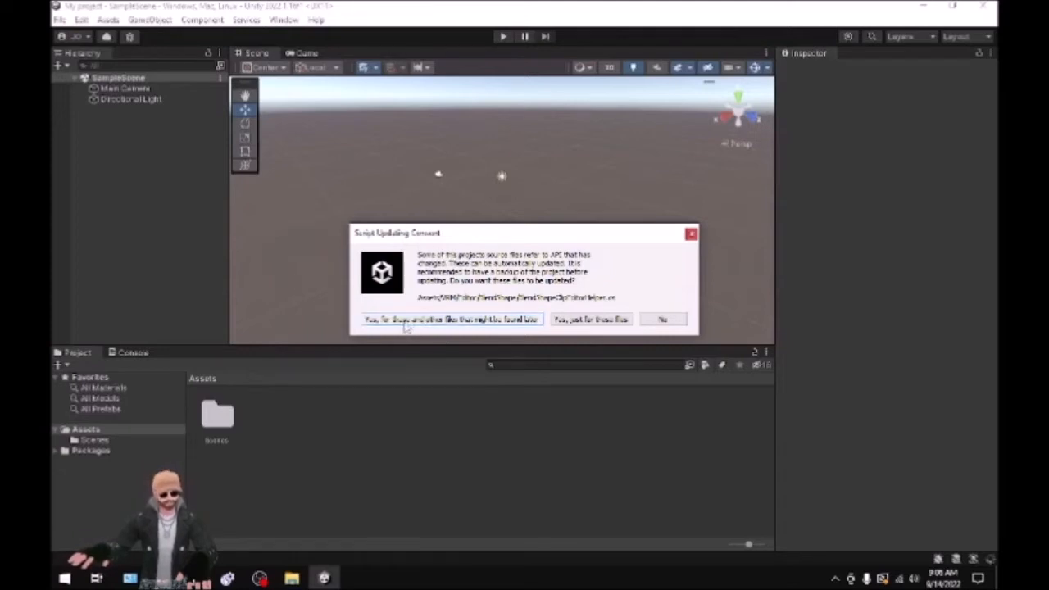
left_click(480, 322)
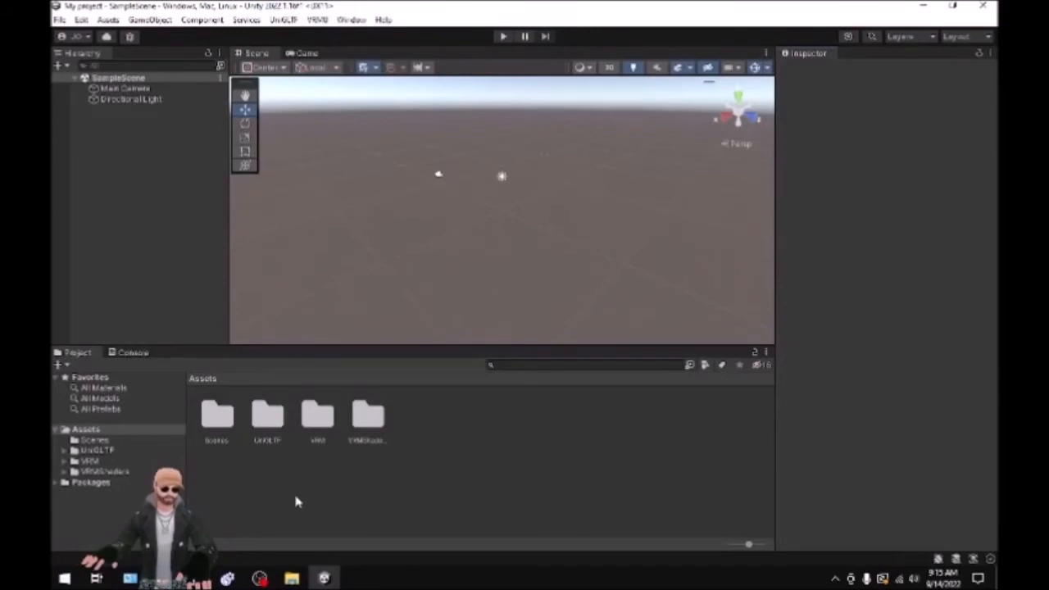
Step: Add youtube.fbx and the avatar's .glb file from the Youtube stuff folder to the project's Assets
left_click(292, 578)
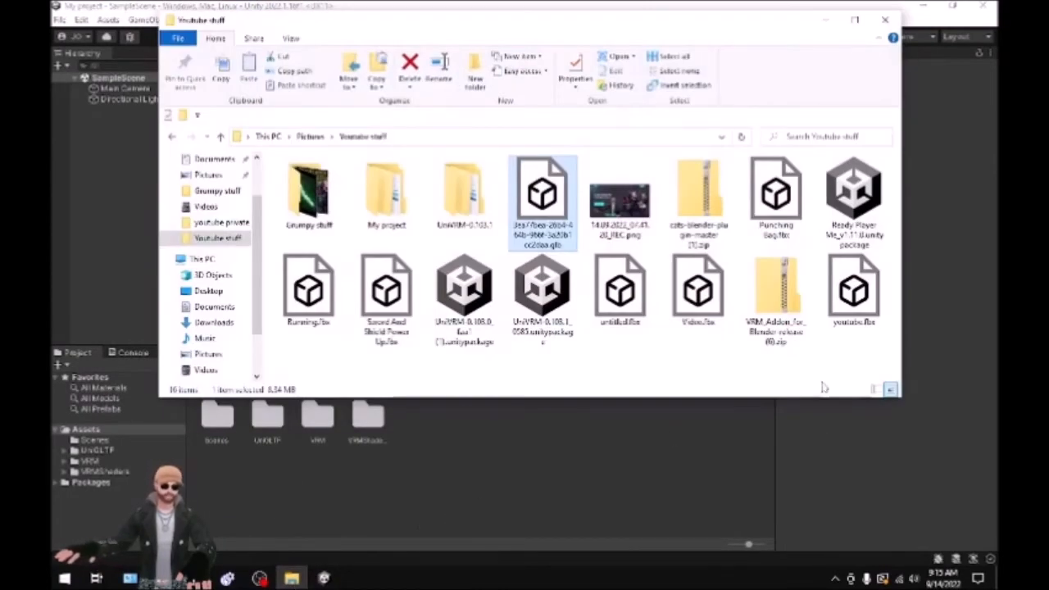
left_click_drag(861, 292, 676, 455)
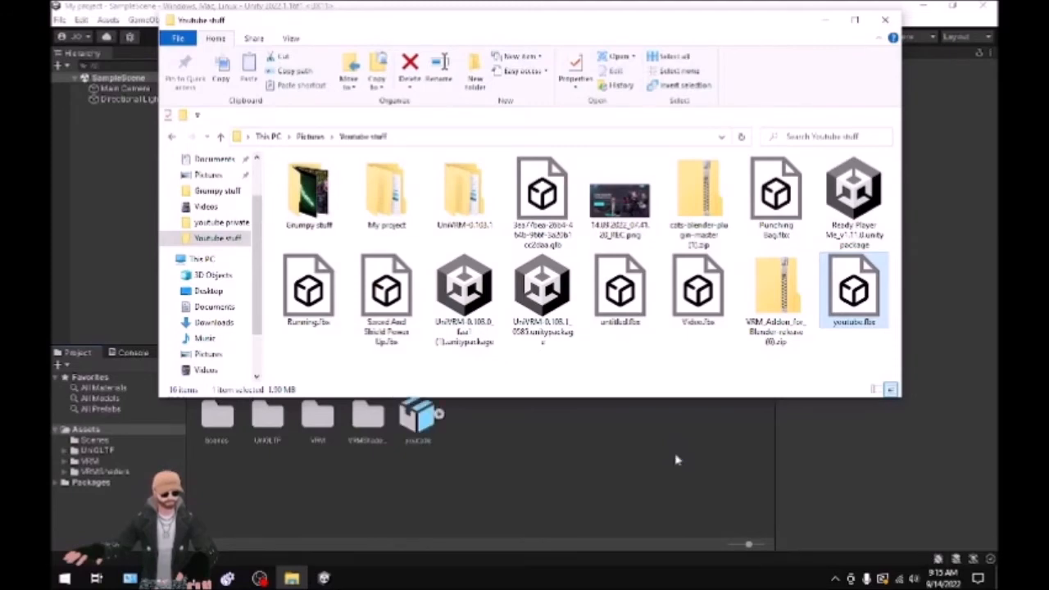
left_click_drag(568, 205, 559, 428)
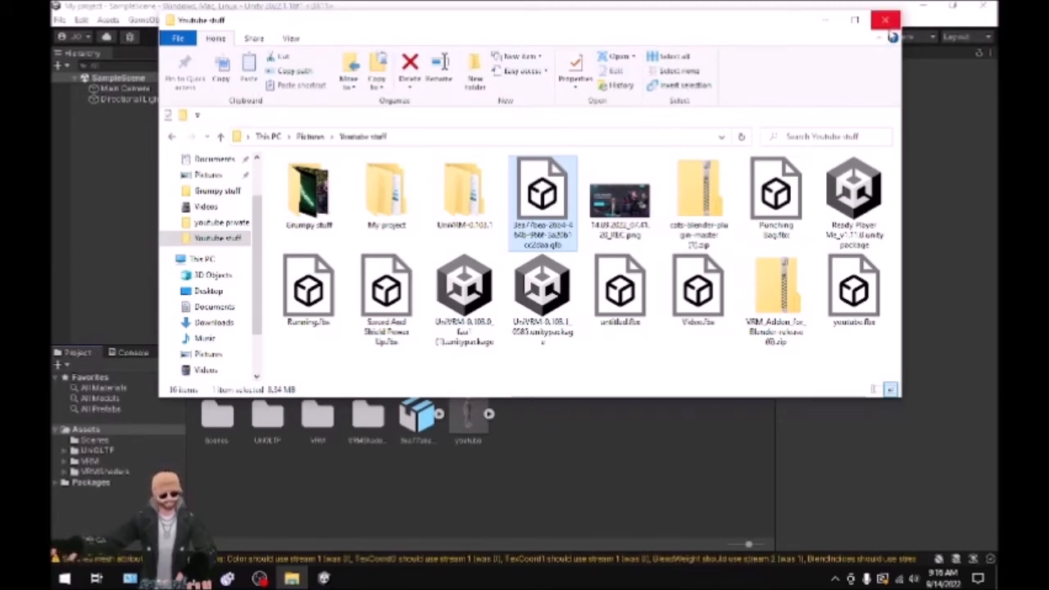
left_click(891, 23)
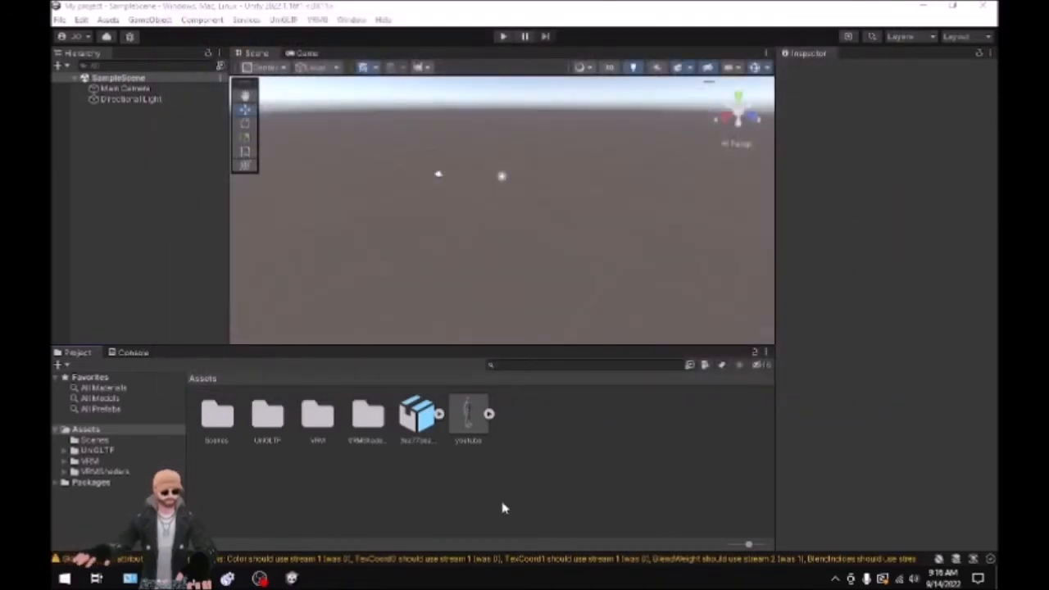
Step: Expand the imported .glb asset, look through its textures, meshes and materials, and collapse it again
left_click(439, 414)
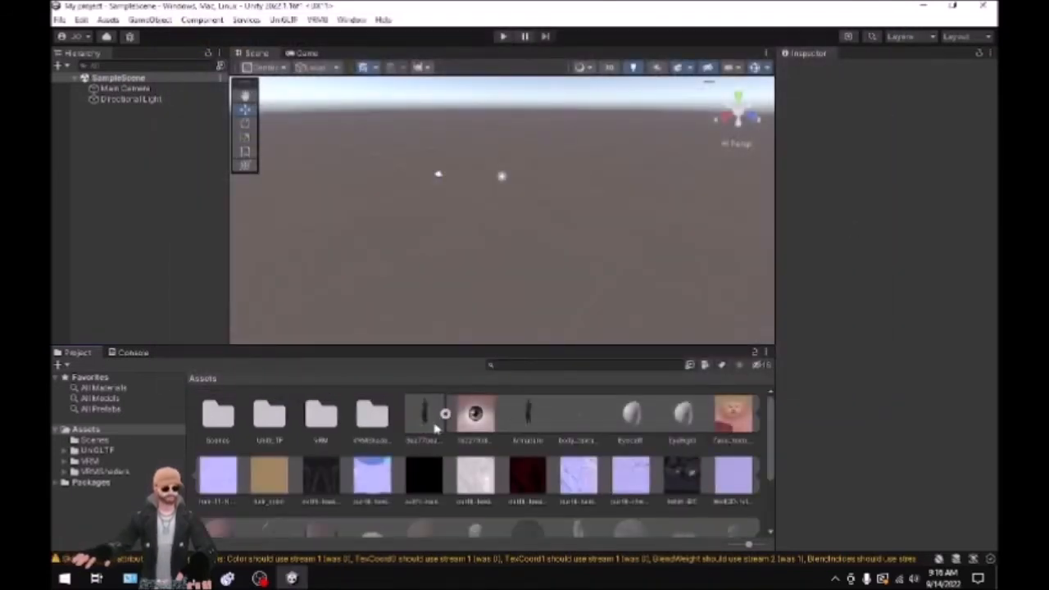
scroll(493, 468, "down", 3)
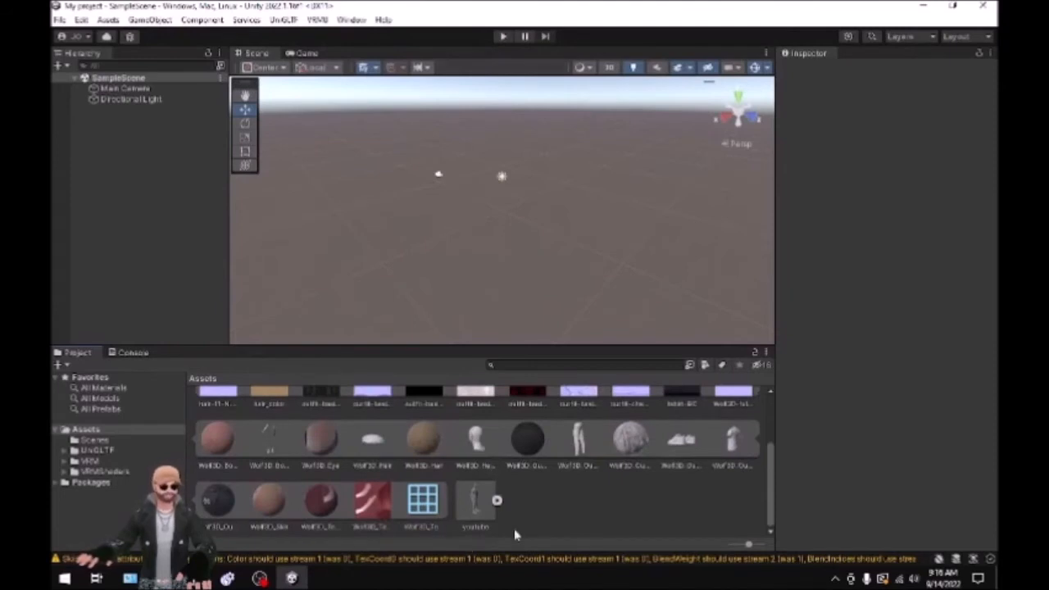
scroll(576, 517, "up", 3)
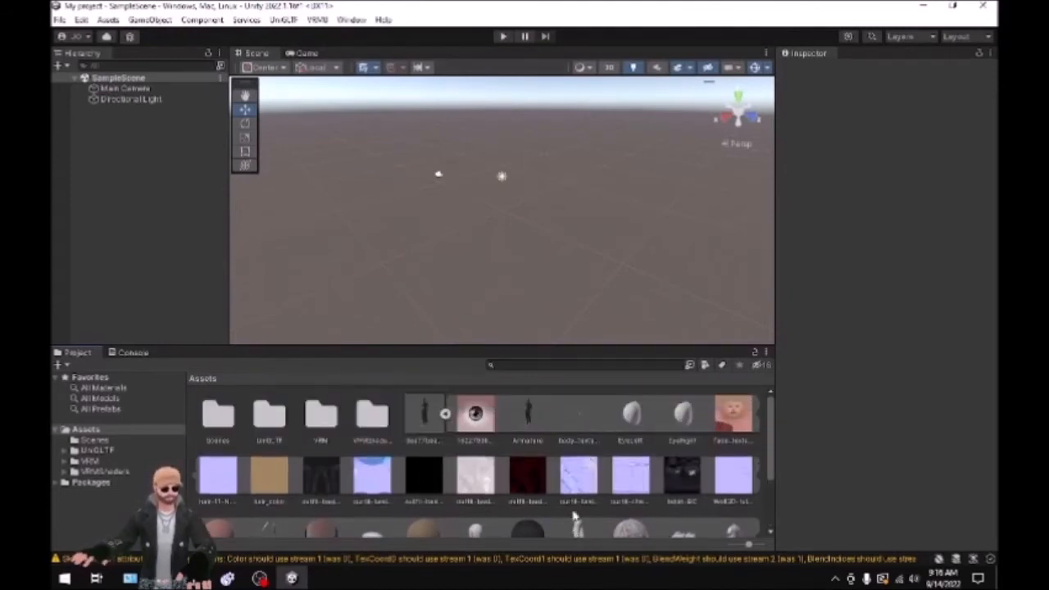
scroll(576, 516, "down", 3)
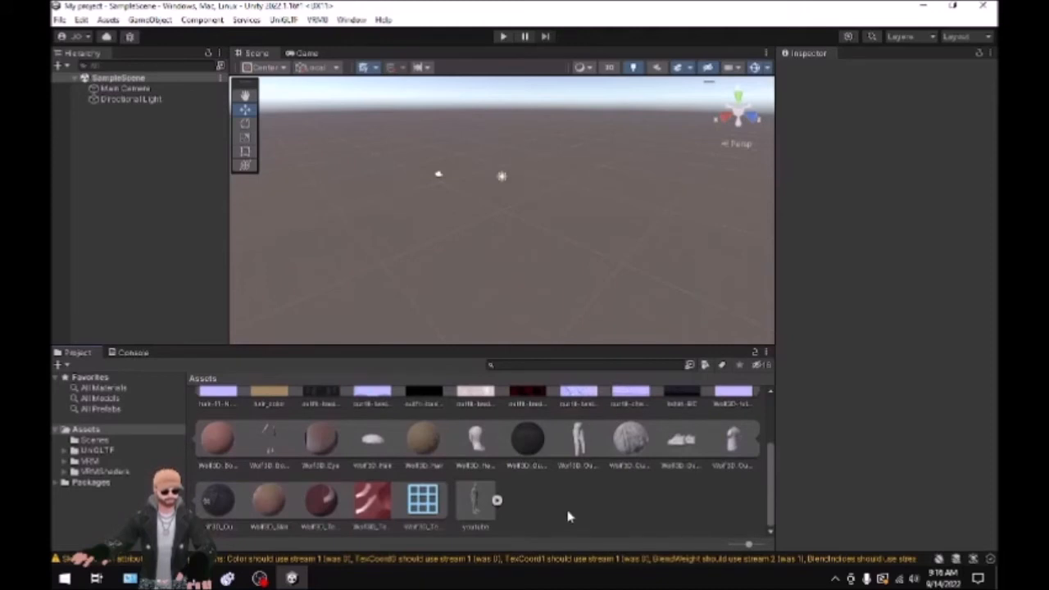
scroll(569, 517, "up", 3)
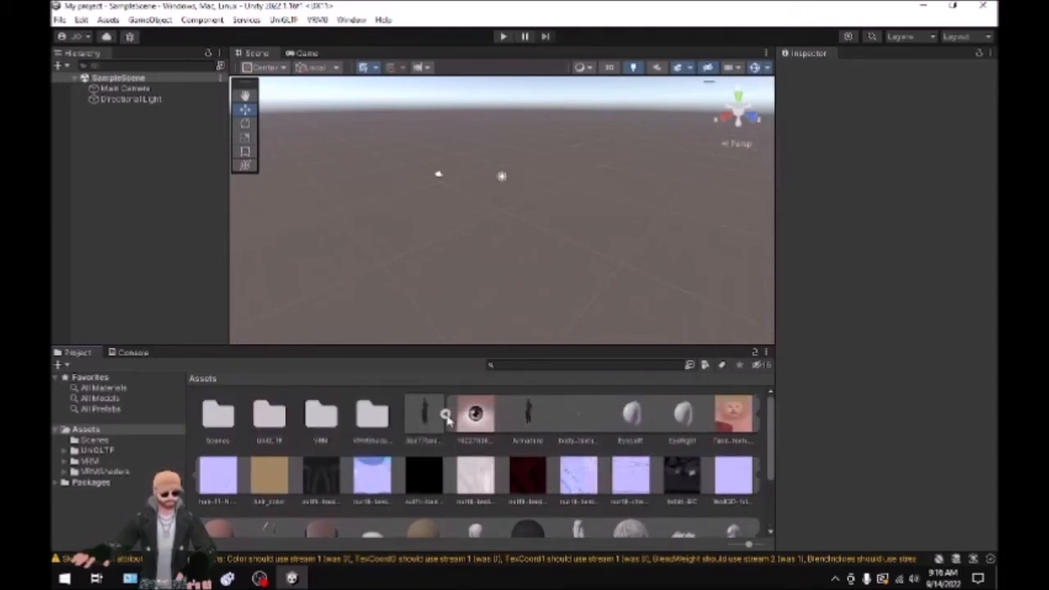
left_click(445, 416)
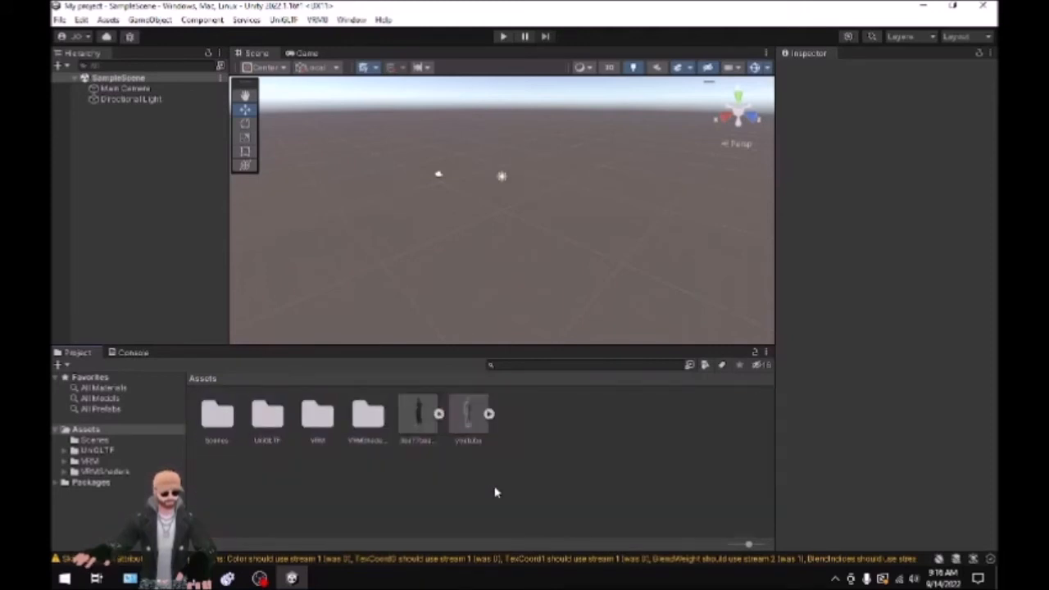
Step: Extract the materials and textures of the imported .glb avatar and review its remapped materials and textures
double_click(412, 418)
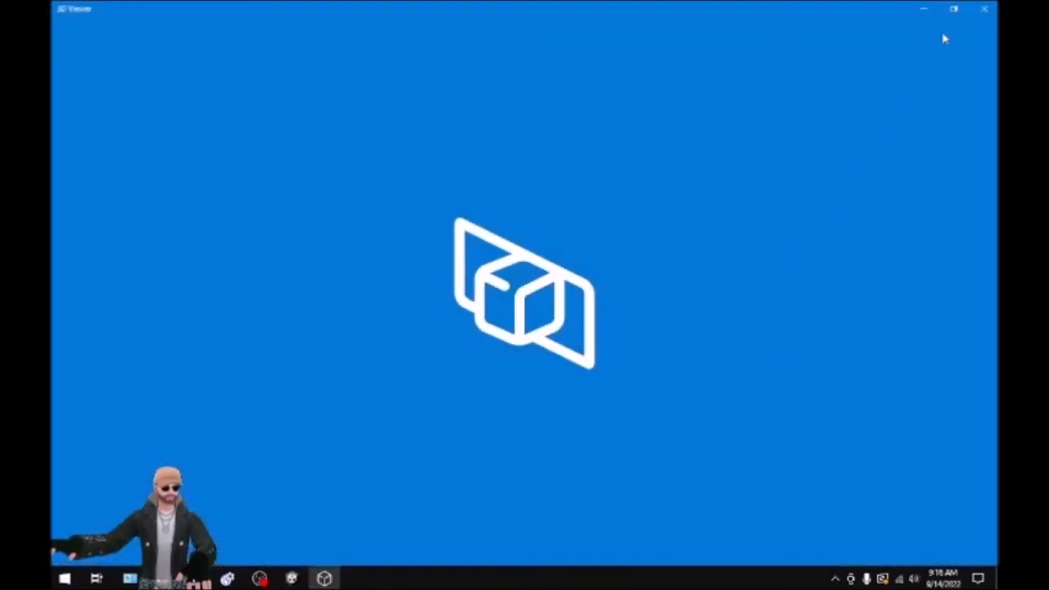
left_click(984, 9)
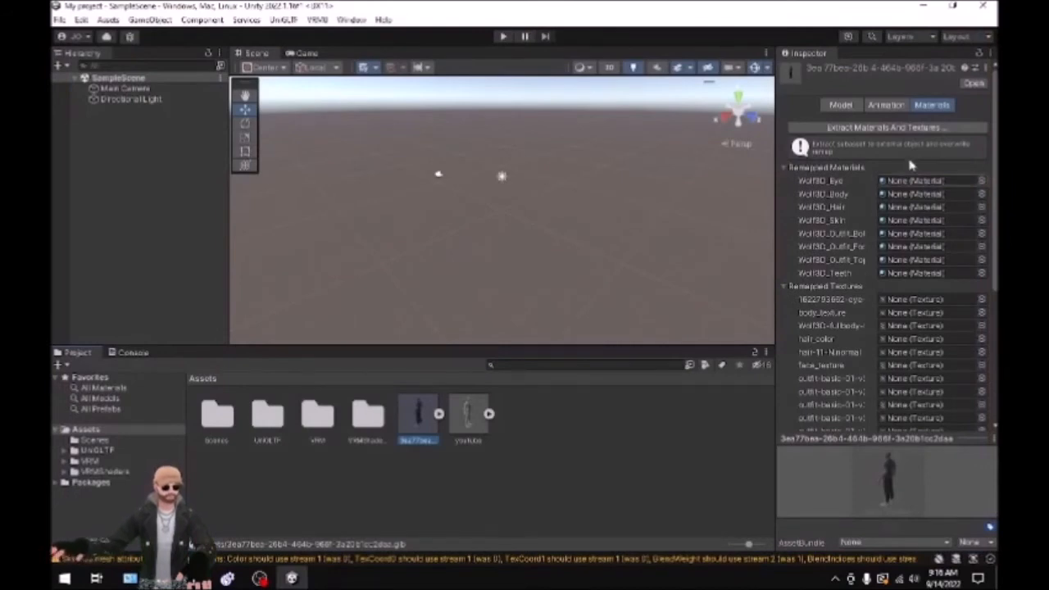
left_click(849, 129)
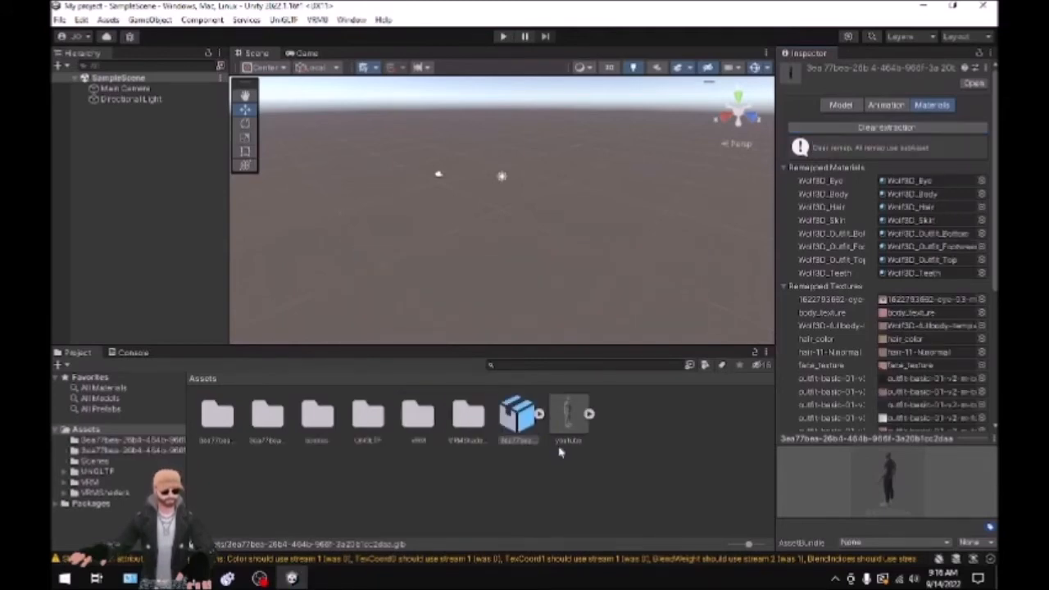
scroll(925, 351, "down", 5)
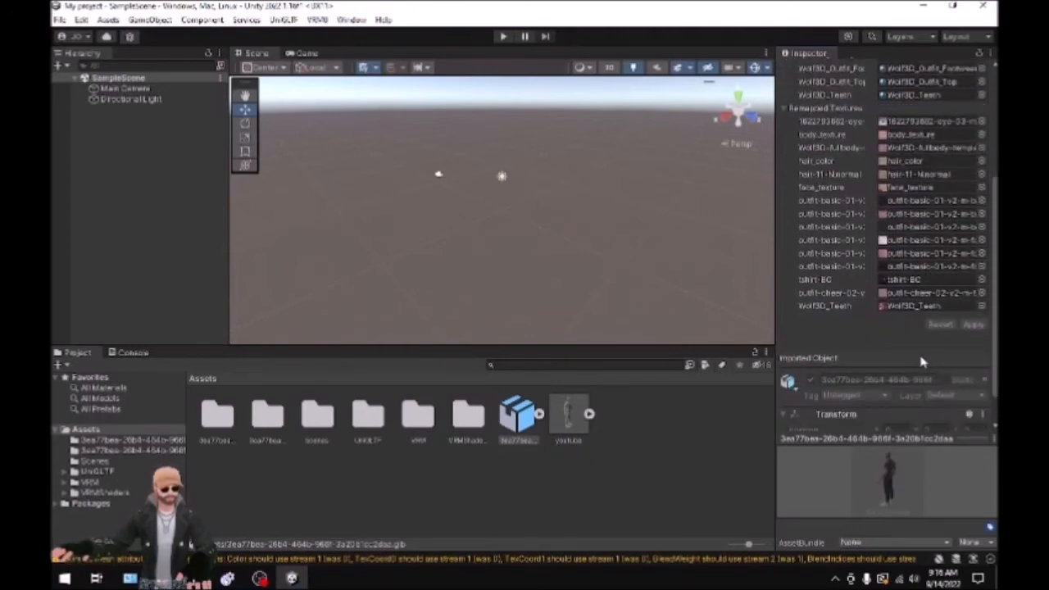
scroll(888, 328, "down", 1)
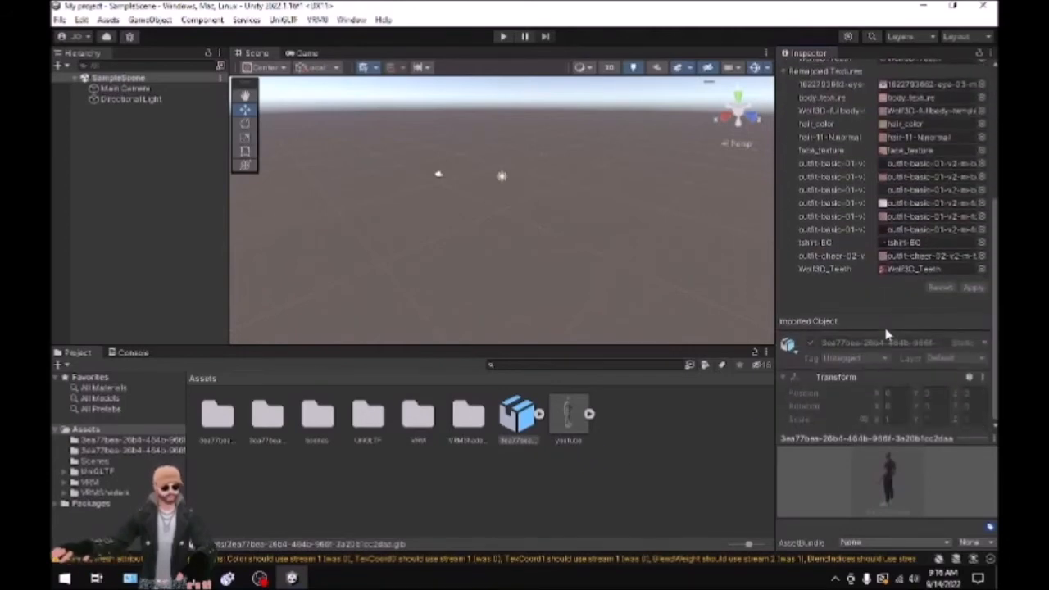
scroll(887, 334, "up", 6)
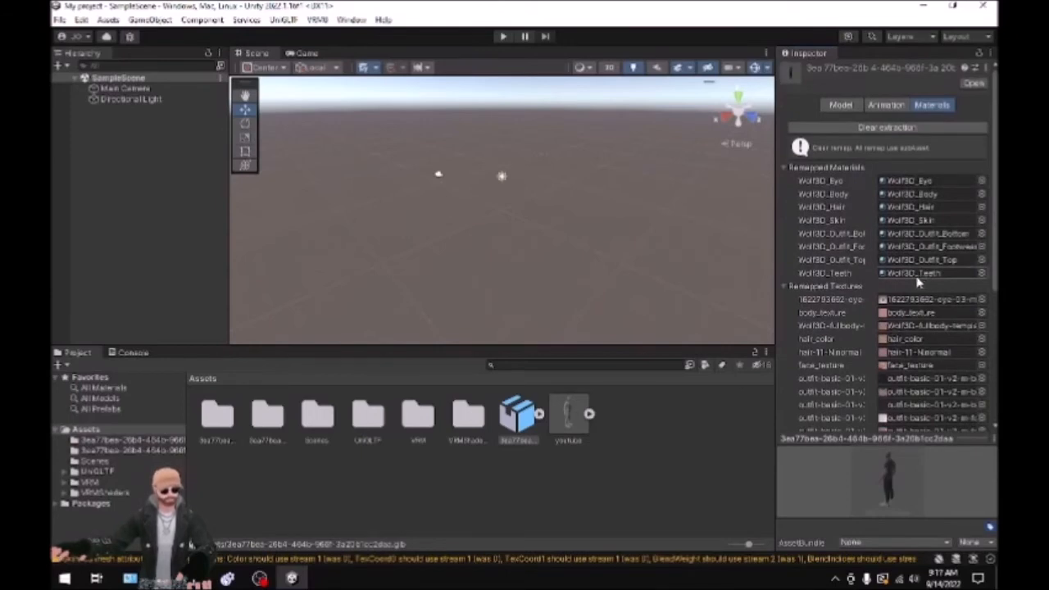
Step: Change the shader of all eight extracted Wolf3D materials in the avatar's Materials folder to VRM/MToon
double_click(220, 416)
left_click(568, 417)
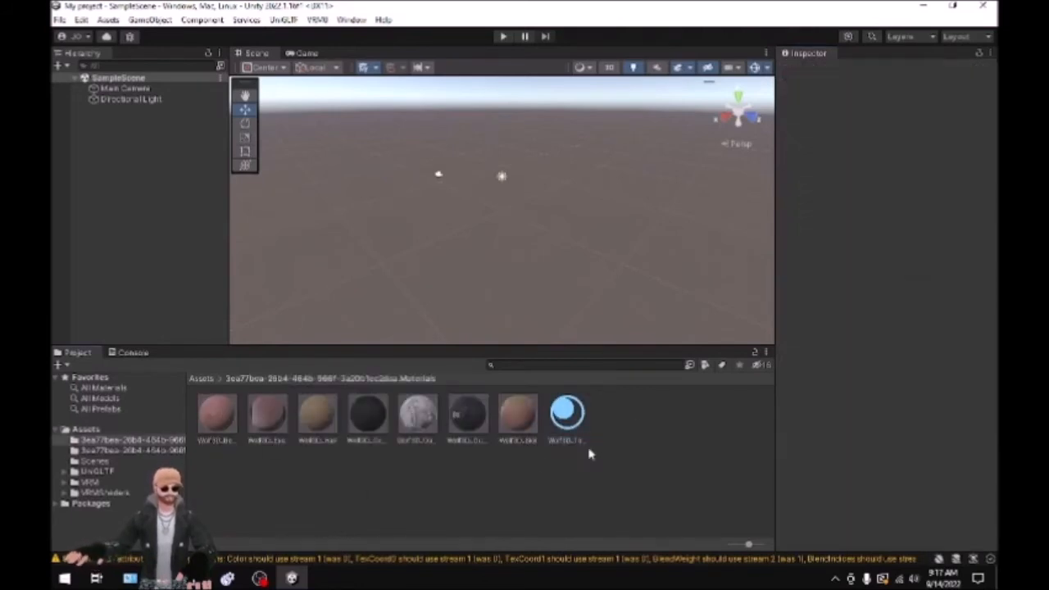
left_click(220, 420)
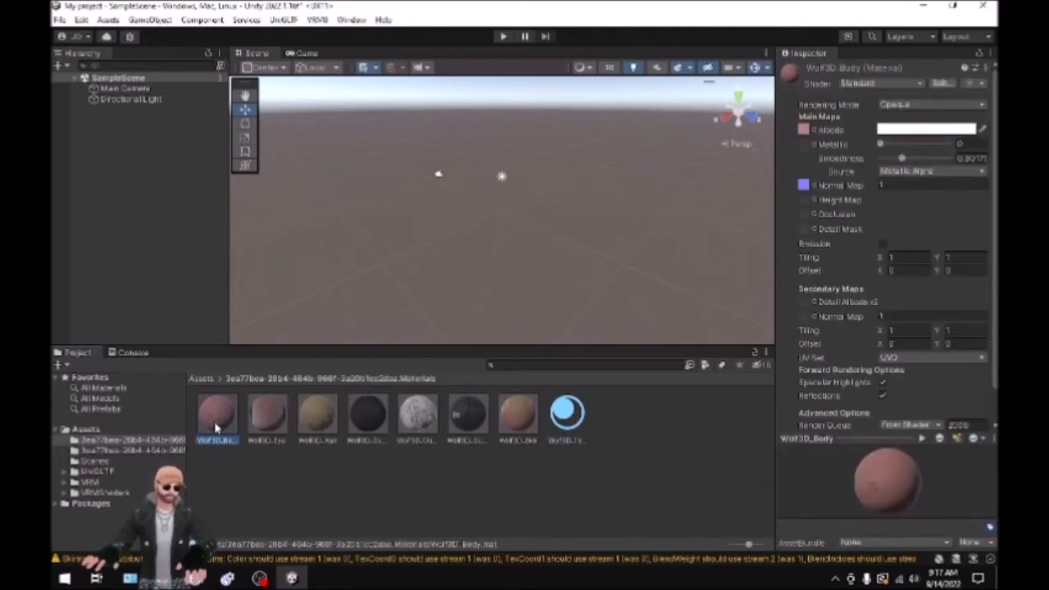
key("ctrl+a")
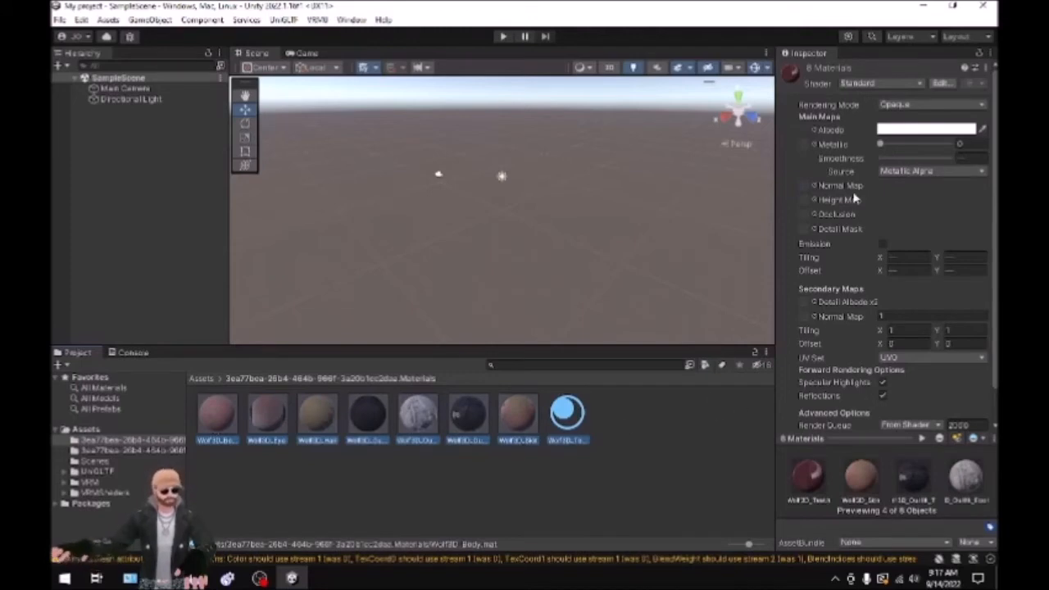
left_click(919, 85)
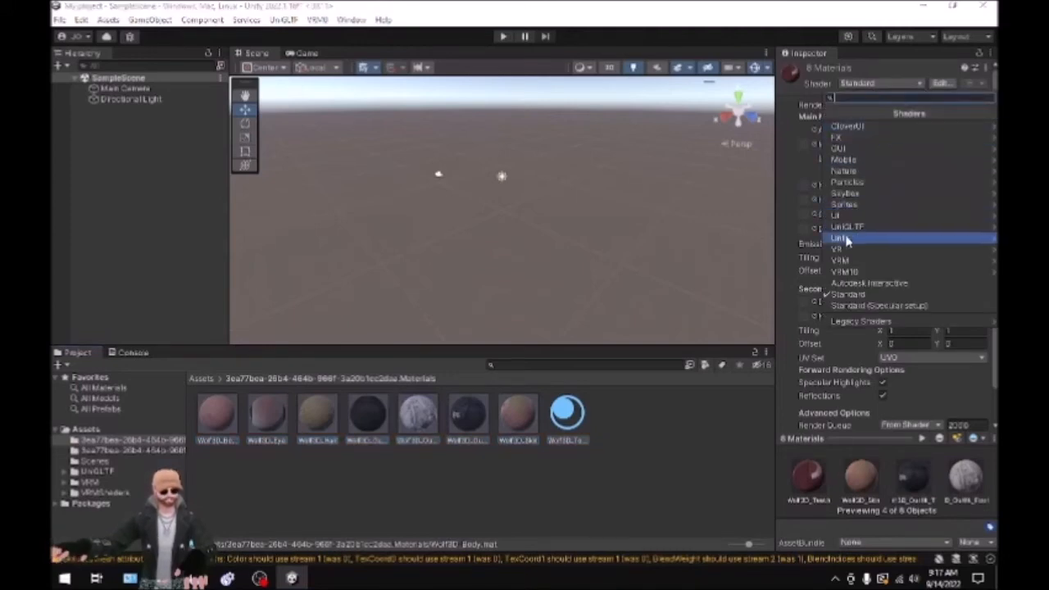
left_click(852, 262)
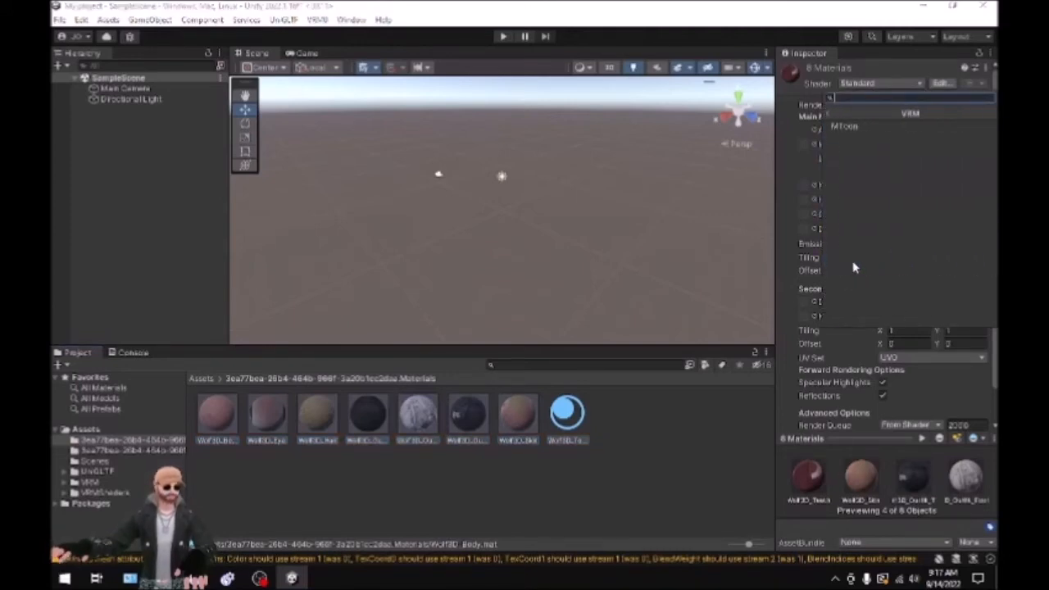
left_click(847, 128)
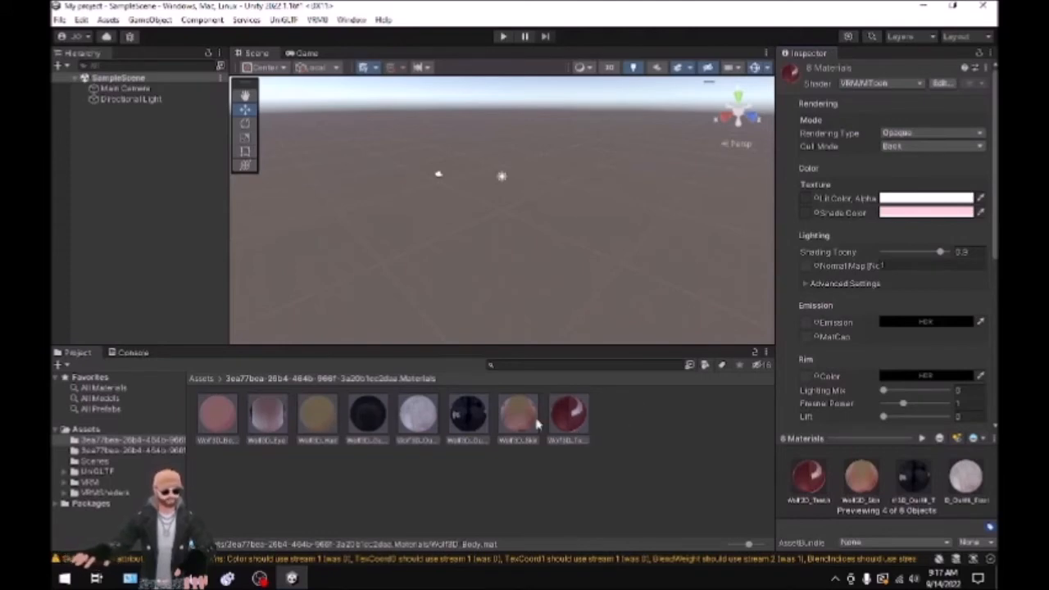
Step: Remap the Wolf3D_Body material of the youtube model in Assets to the extracted, textured Wolf3D_Body material
left_click(201, 379)
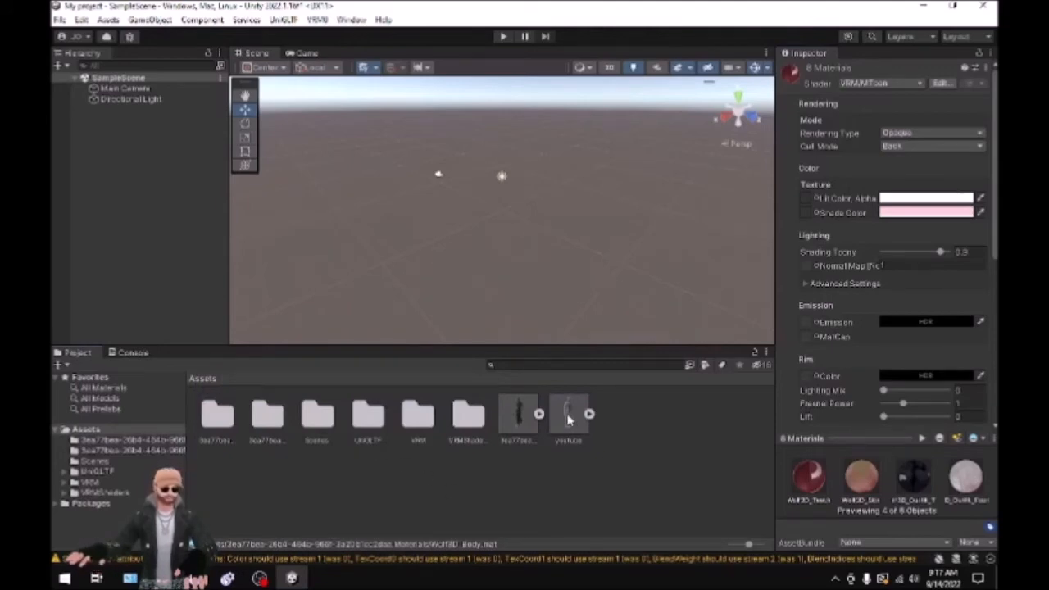
left_click(569, 417)
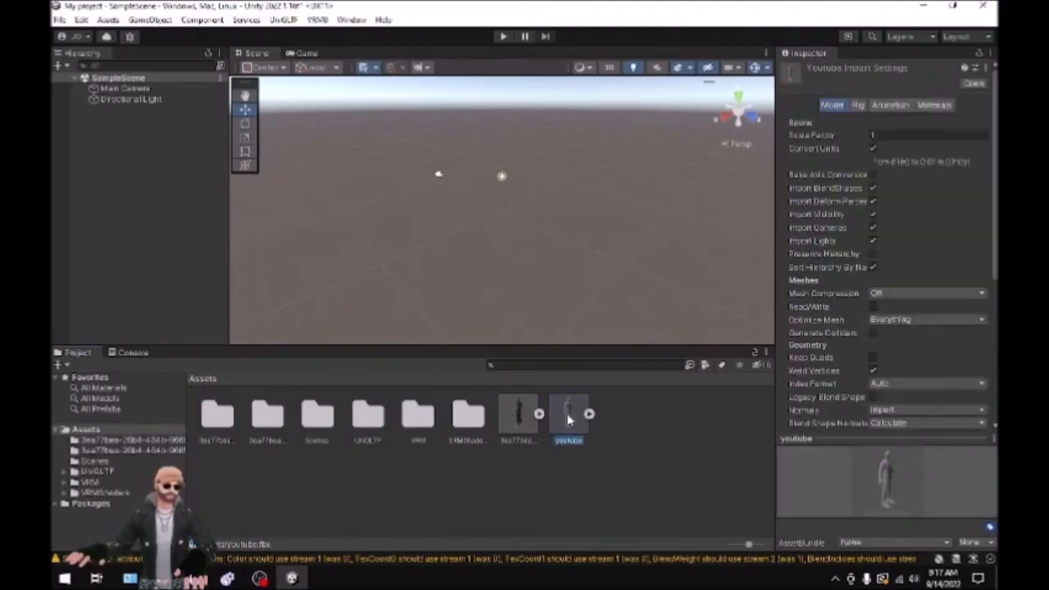
left_click(935, 105)
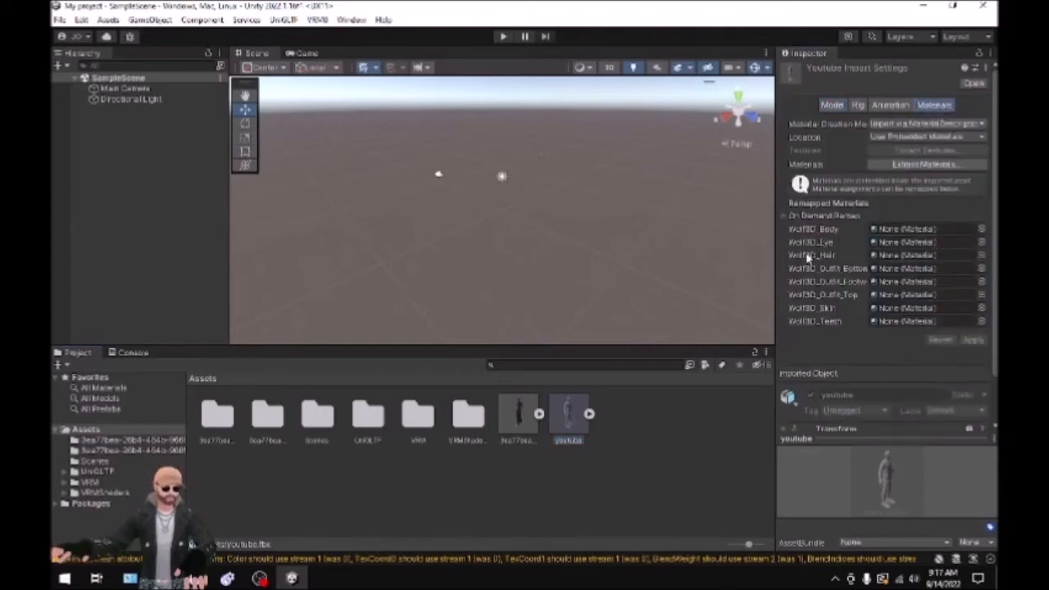
left_click(982, 237)
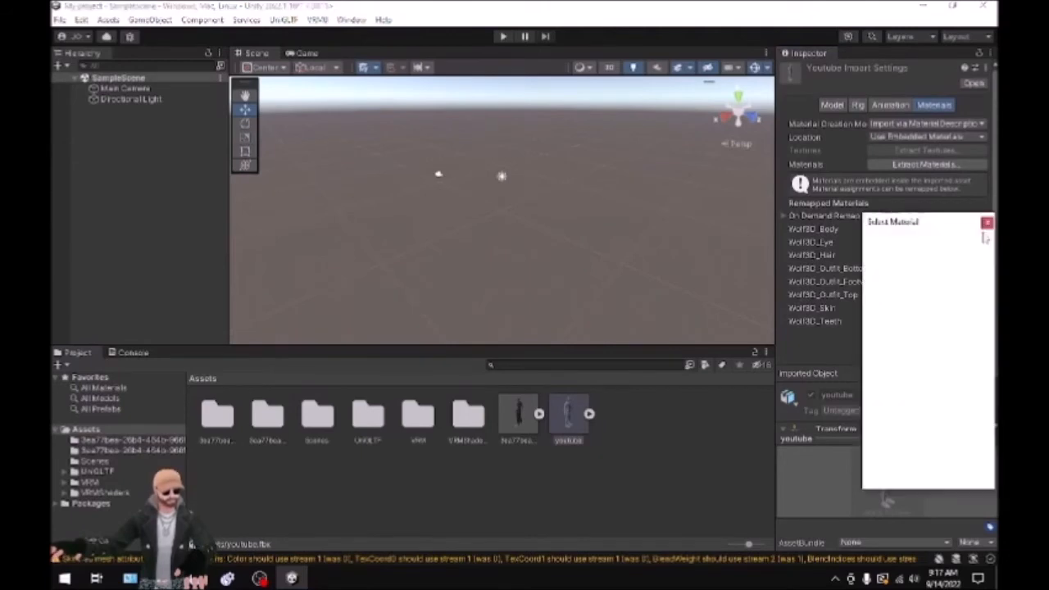
scroll(961, 348, "down", 2)
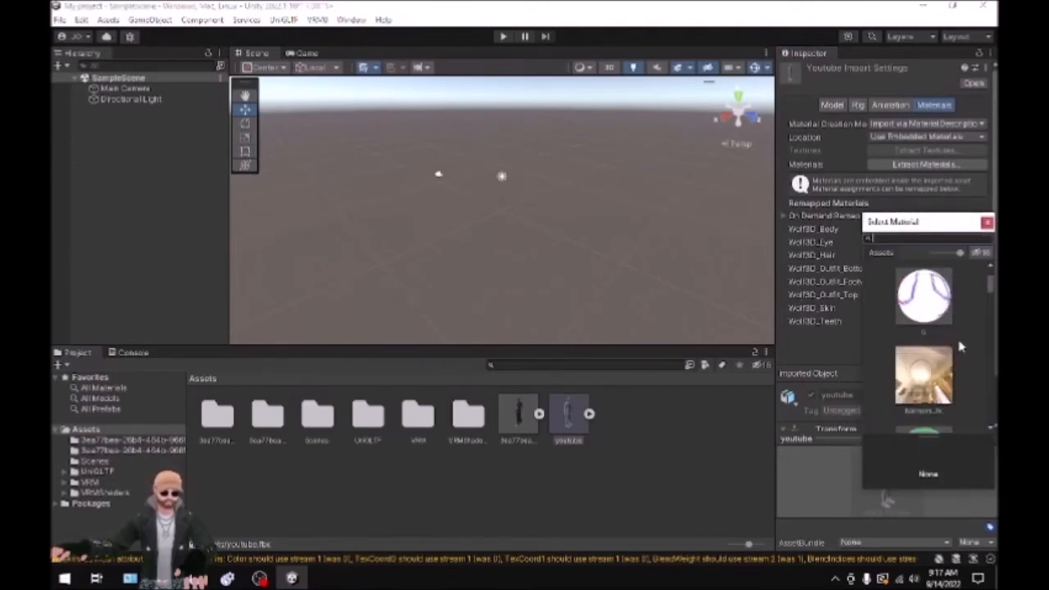
scroll(961, 348, "down", 5)
scroll(961, 348, "down", 5)
scroll(961, 348, "down", 2)
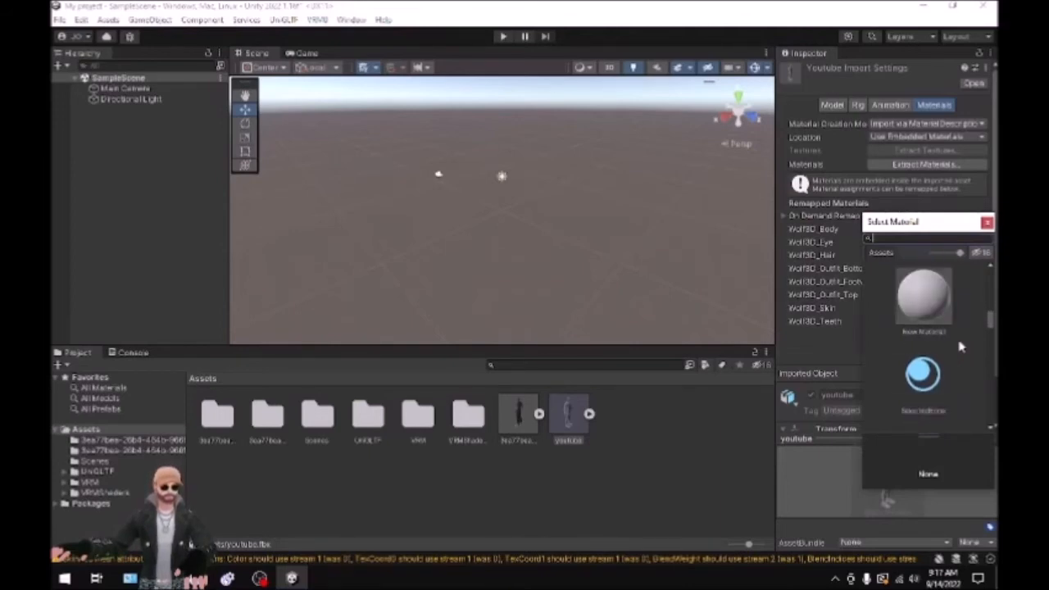
scroll(961, 347, "down", 4)
scroll(961, 348, "down", 4)
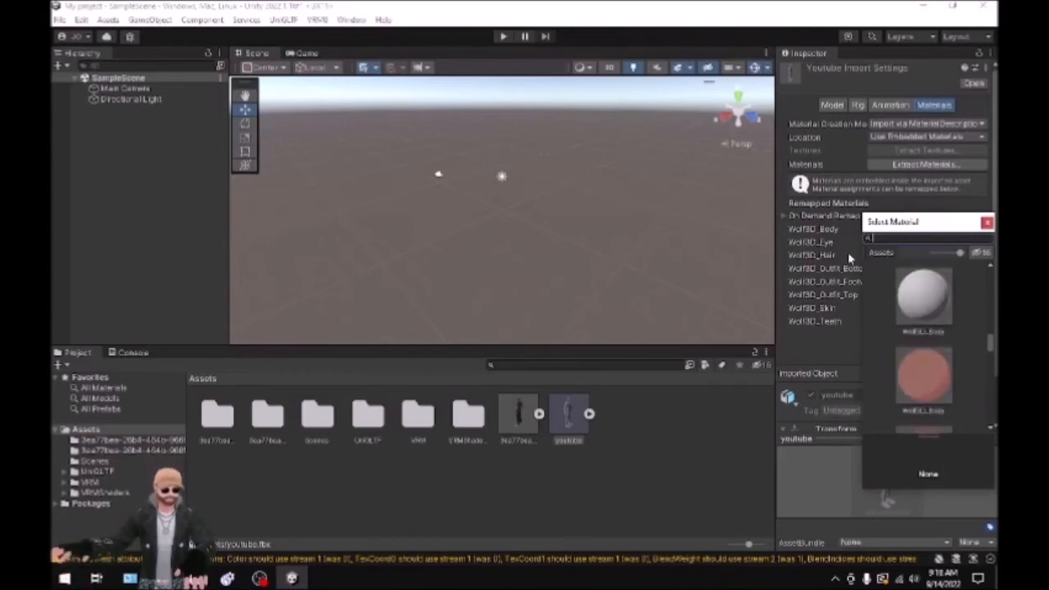
left_click(927, 377)
double_click(931, 381)
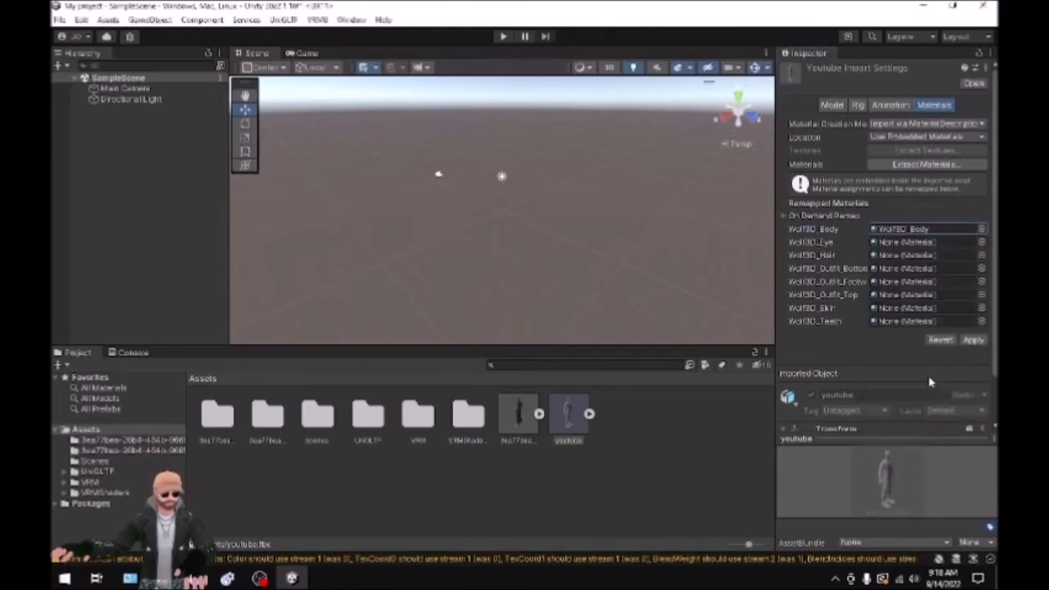
Step: Remap the youtube model's Wolf3D_Eye material to the extracted, textured Wolf3D_Eye material
left_click(981, 244)
scroll(962, 345, "down", 5)
scroll(963, 344, "down", 5)
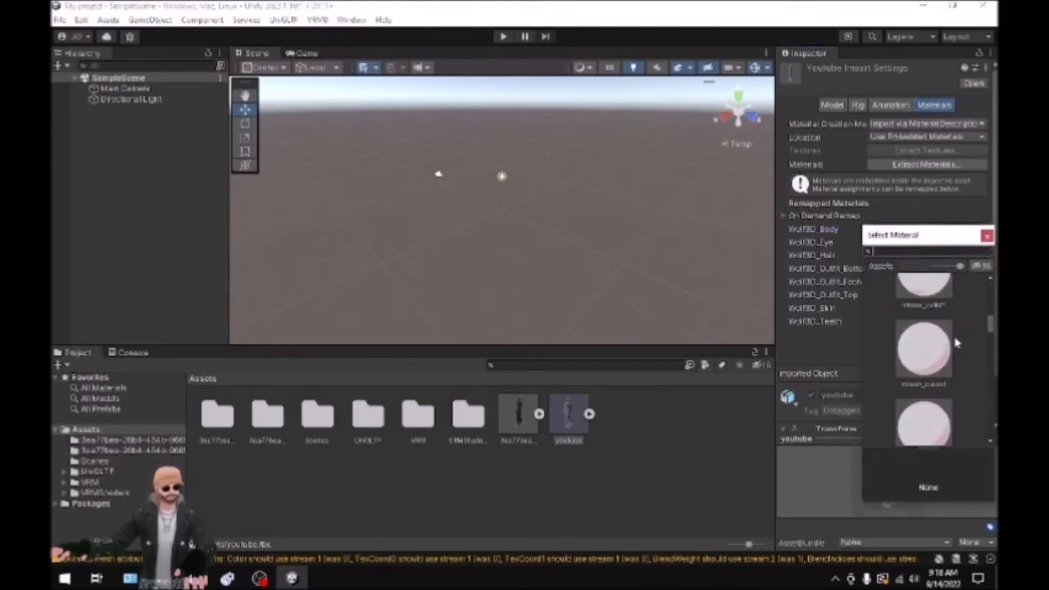
scroll(959, 345, "down", 5)
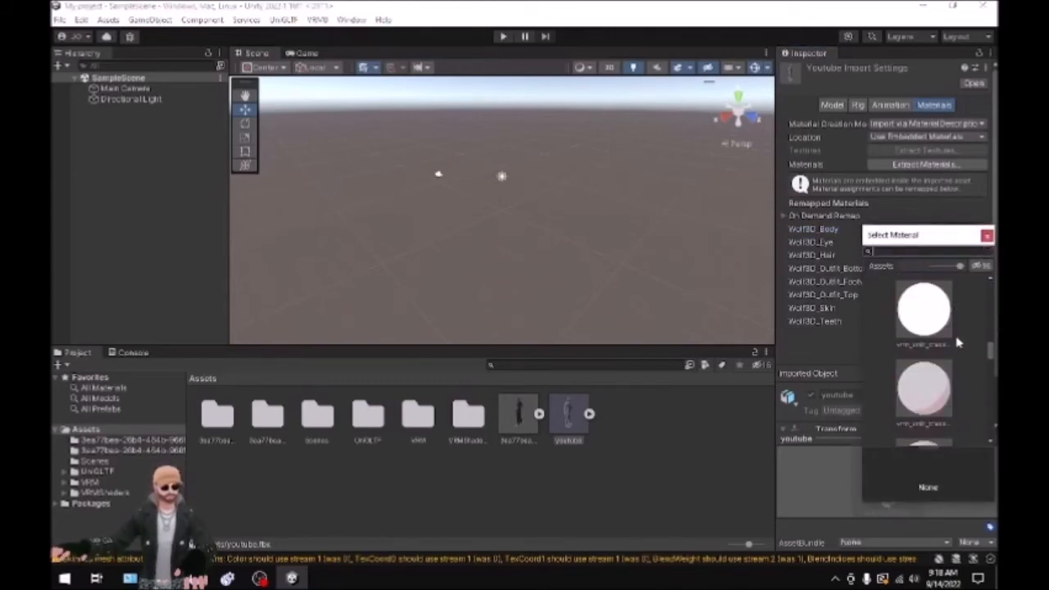
scroll(959, 343, "down", 1)
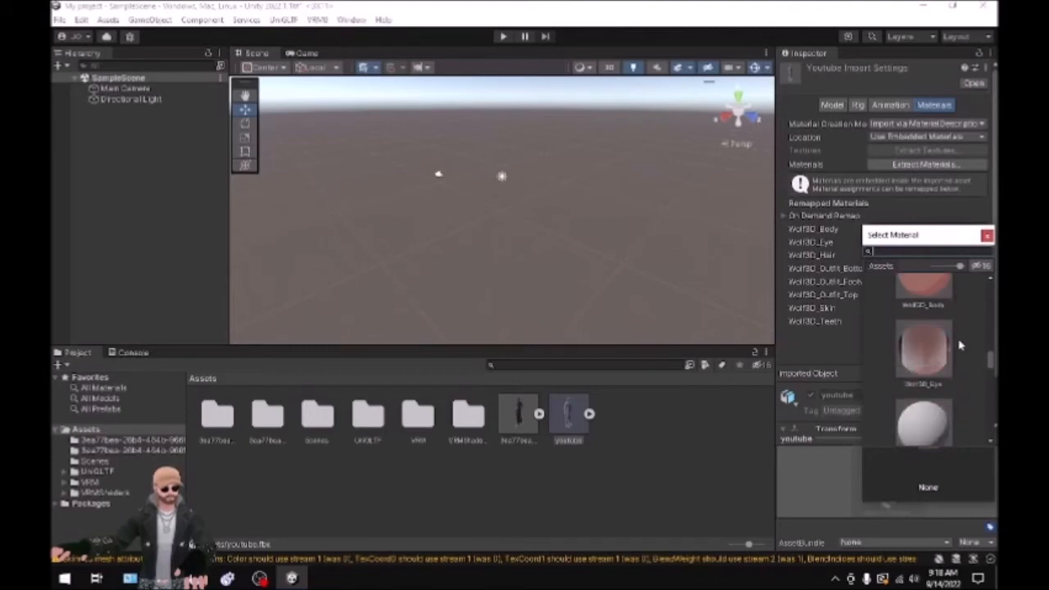
double_click(921, 361)
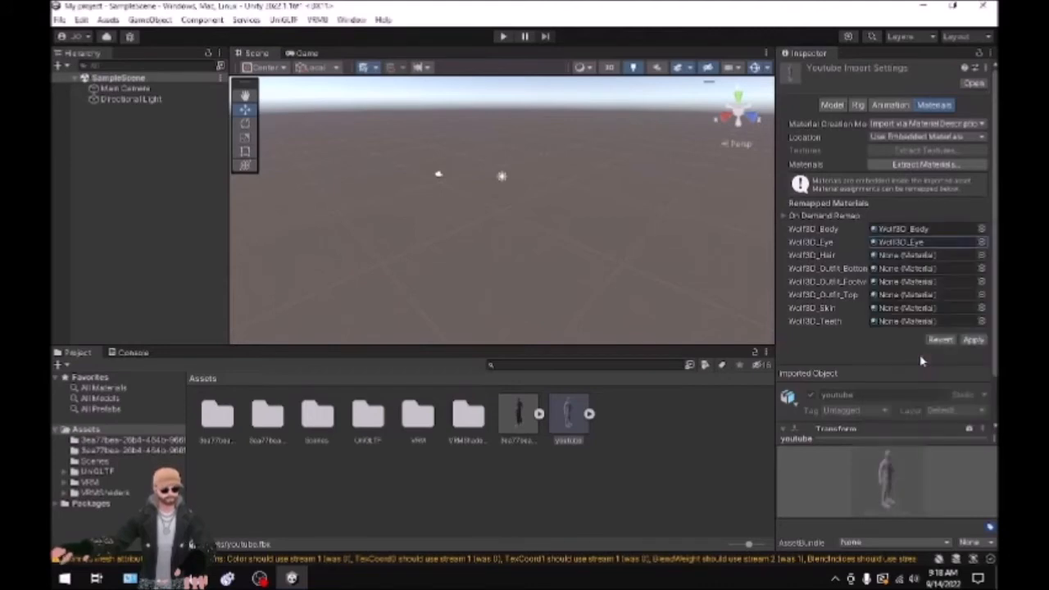
Step: Remap the youtube model's Wolf3D_Hair material to the extracted Wolf3D_Hair material with the blond hair texture
left_click(981, 256)
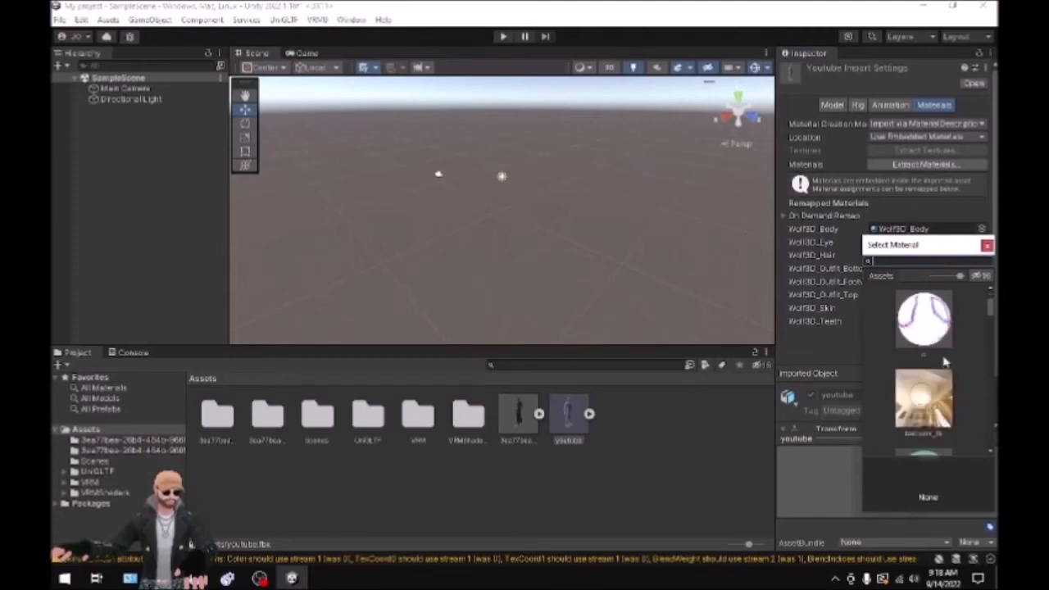
scroll(955, 345, "down", 4)
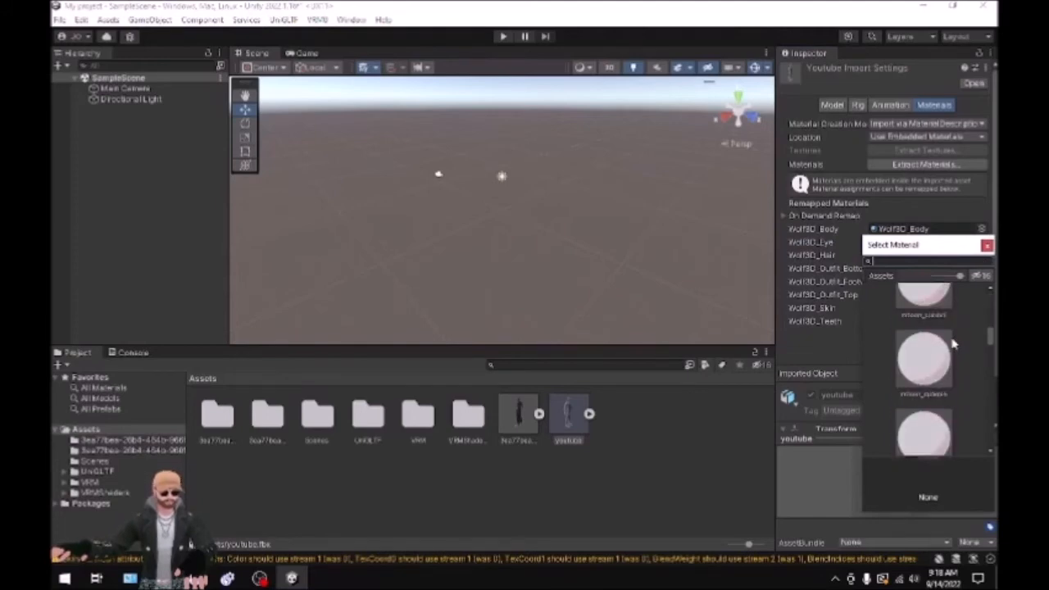
scroll(951, 338, "down", 5)
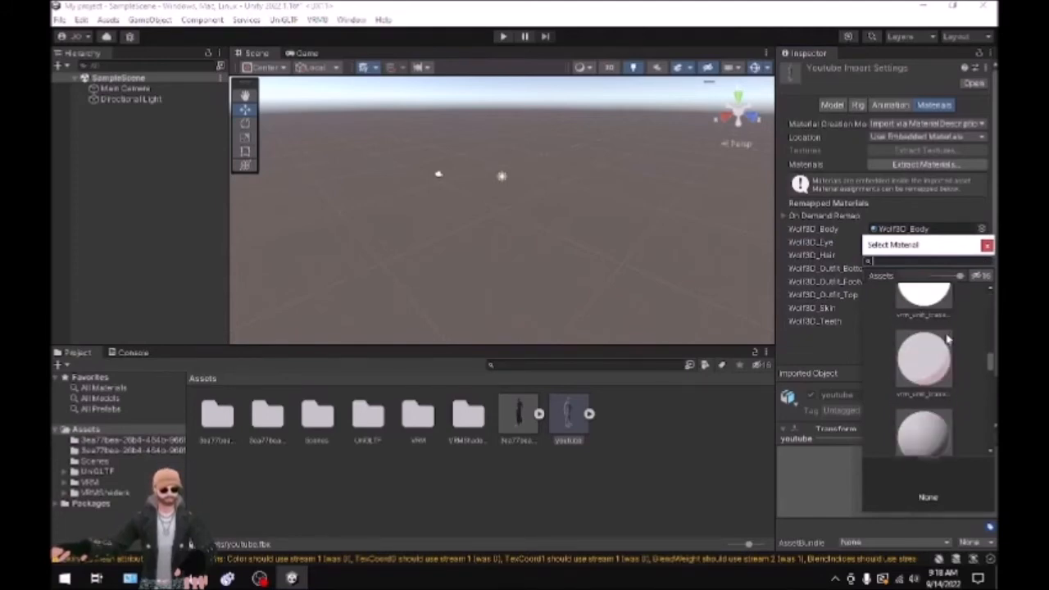
scroll(951, 341, "down", 1)
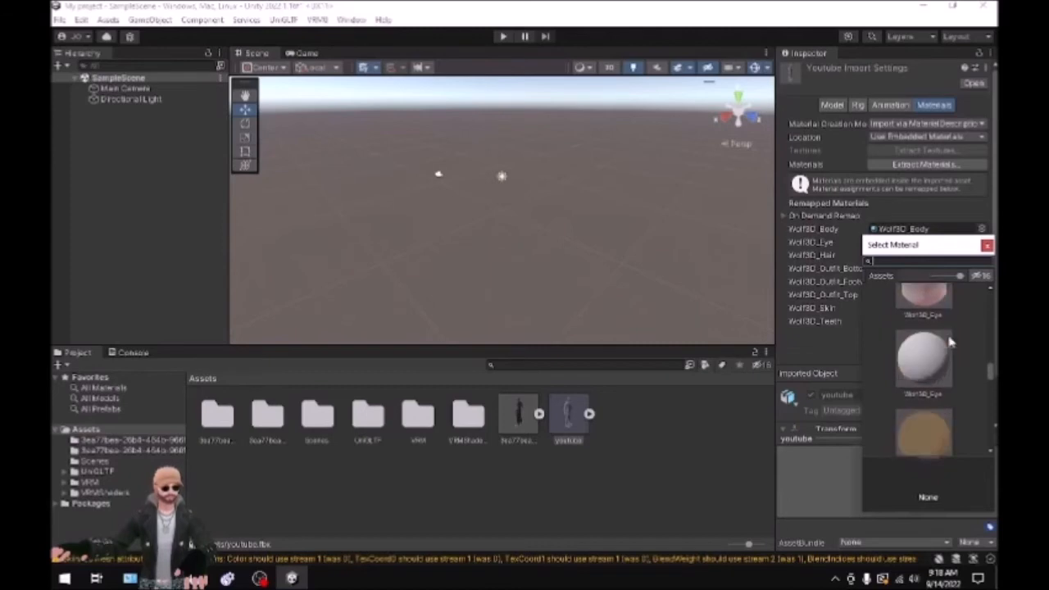
scroll(953, 343, "down", 2)
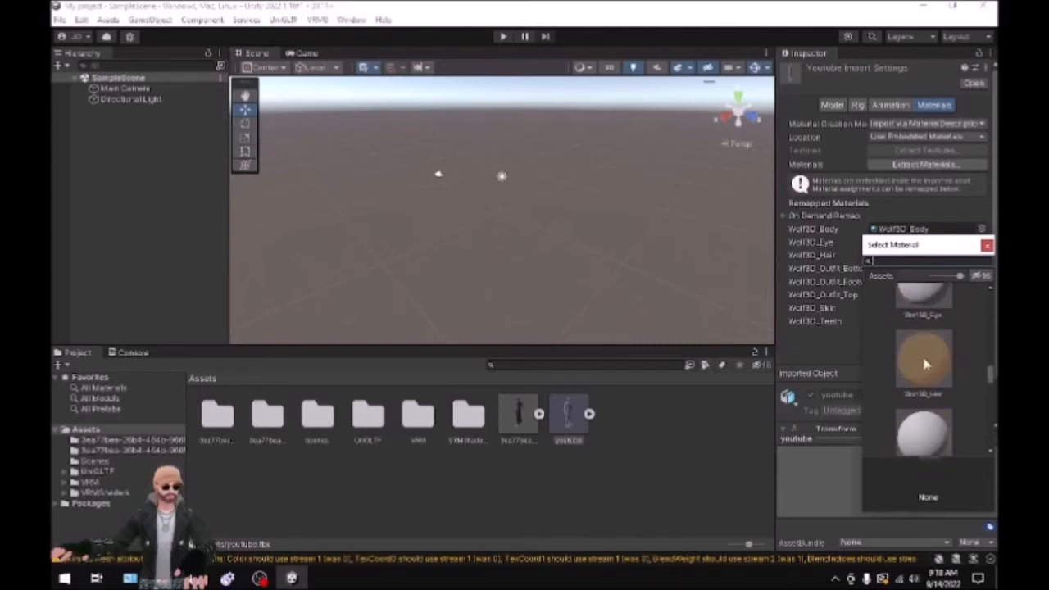
double_click(924, 364)
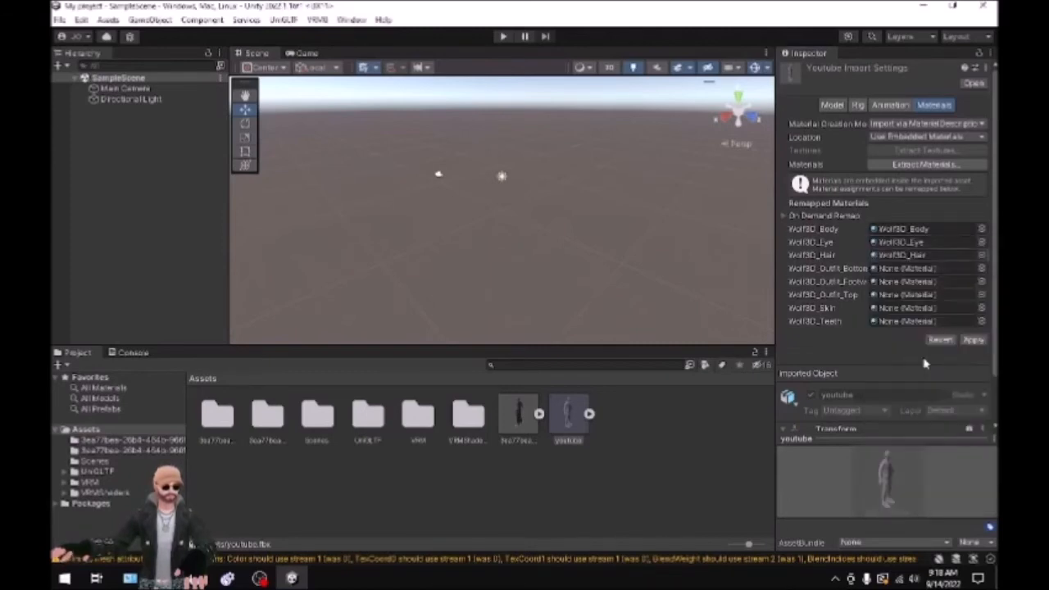
Step: Remap the youtube model's Wolf3D_Outfit_Bottom material to the extracted dark Wolf3D_Outfit_Bottom material
left_click(982, 269)
scroll(967, 345, "down", 5)
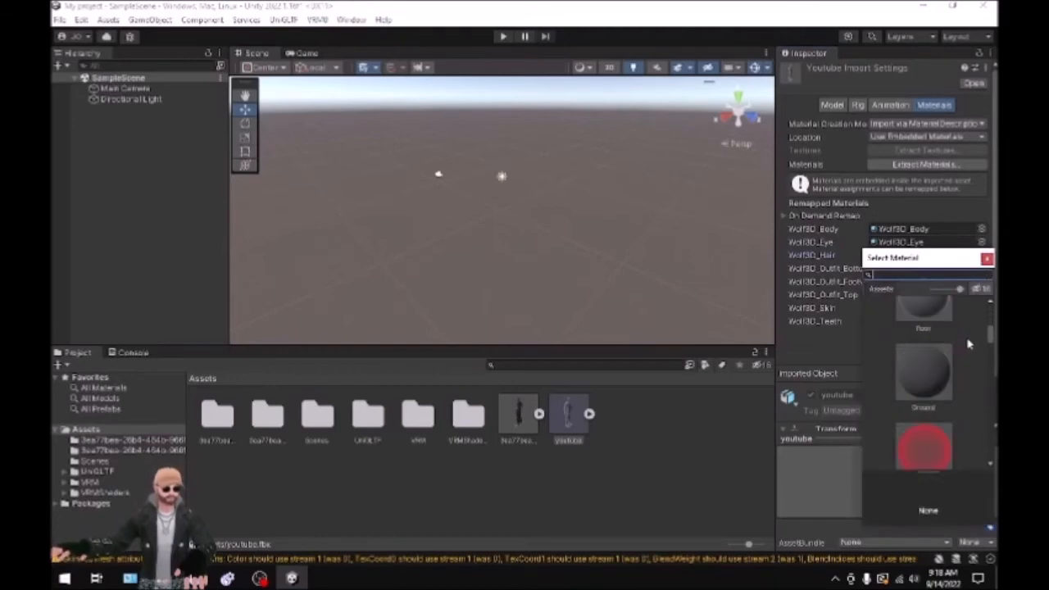
scroll(963, 352, "down", 6)
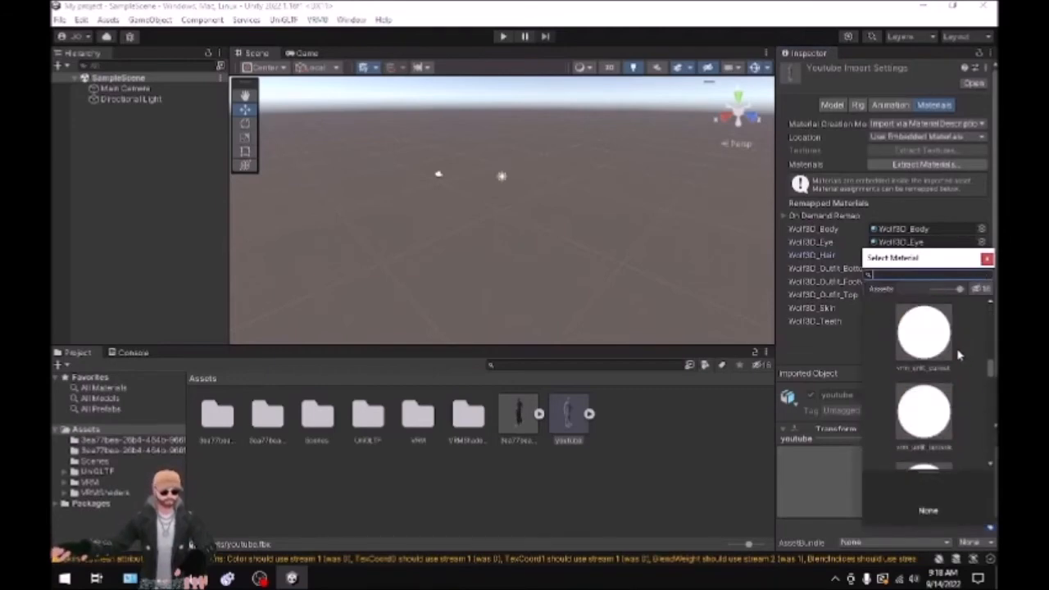
scroll(956, 359, "down", 5)
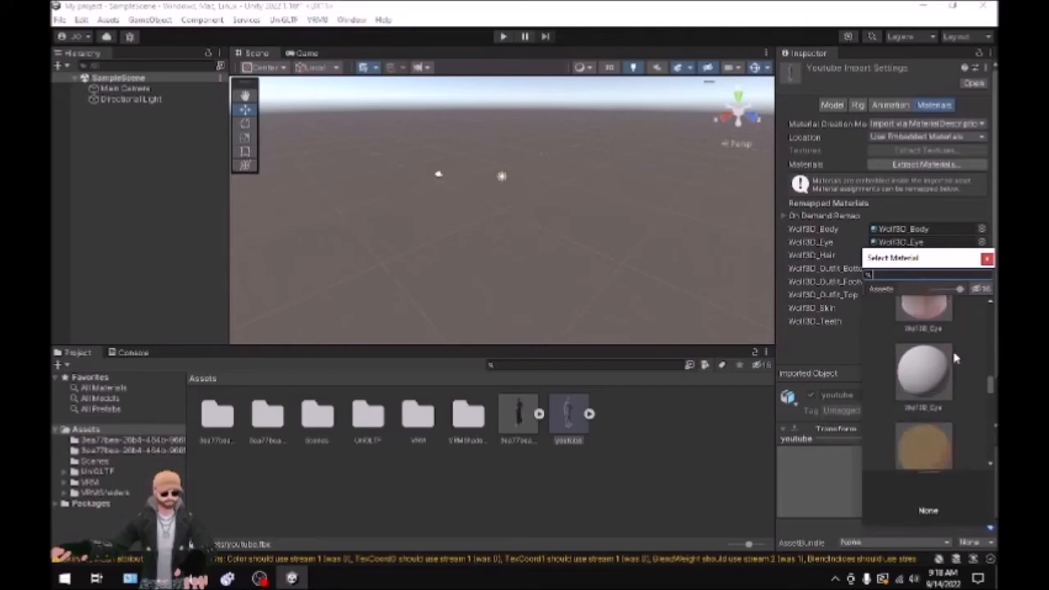
scroll(956, 358, "down", 2)
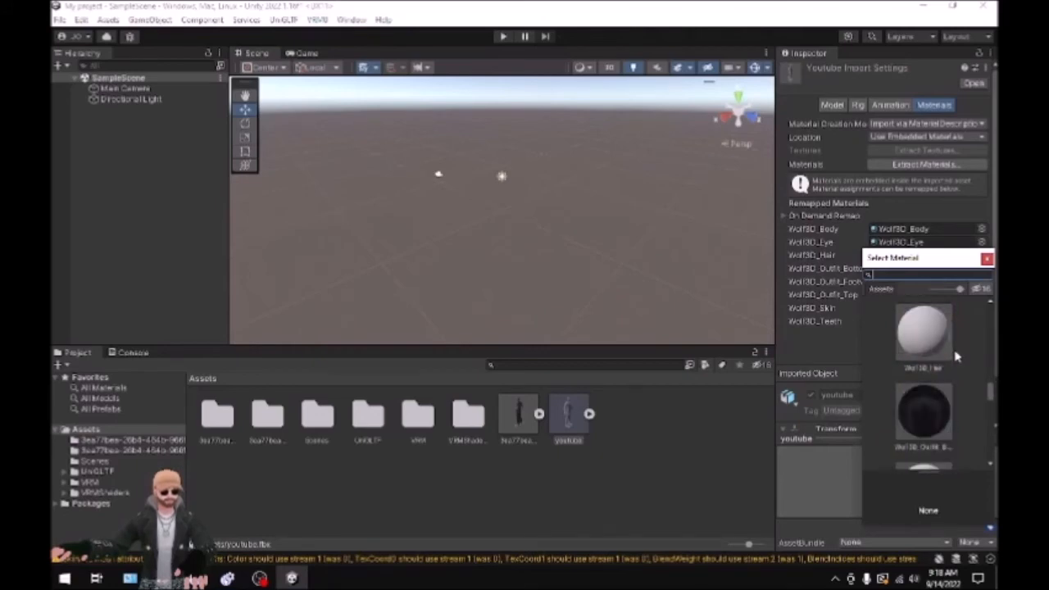
scroll(955, 357, "down", 1)
double_click(925, 373)
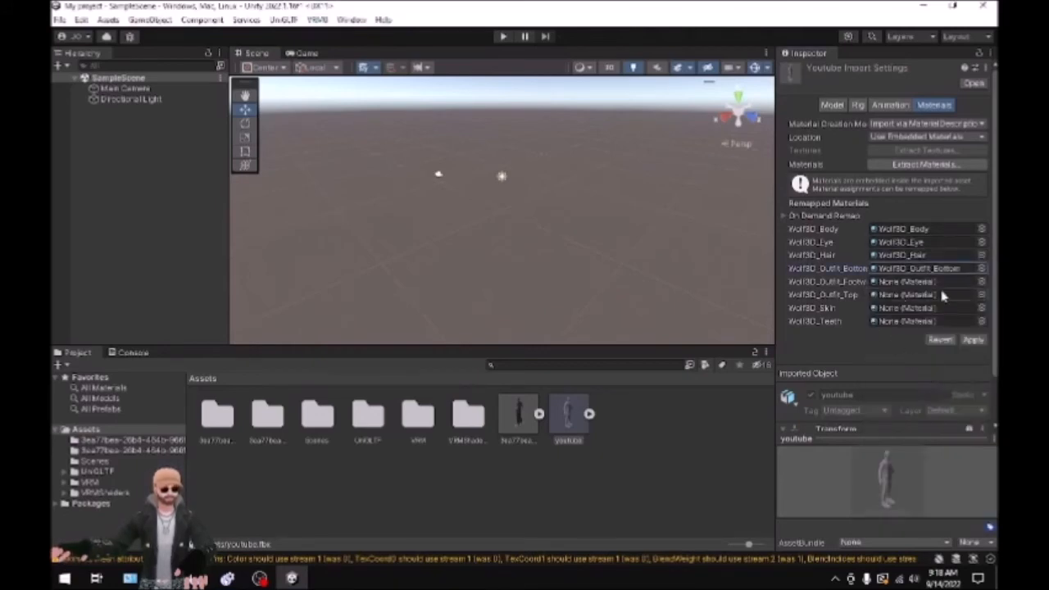
Step: Remap the youtube model's Wolf3D_Outfit_Footwear material to the extracted, textured Wolf3D_Outfit_Footwear material
left_click(981, 295)
scroll(963, 368, "down", 2)
scroll(963, 368, "down", 5)
scroll(972, 370, "down", 5)
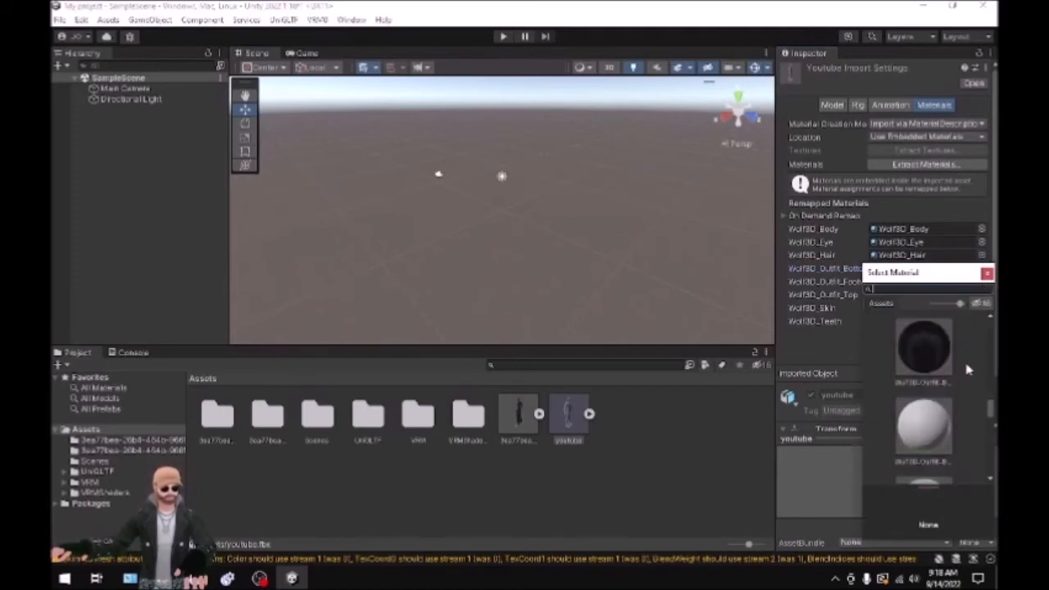
scroll(969, 370, "down", 1)
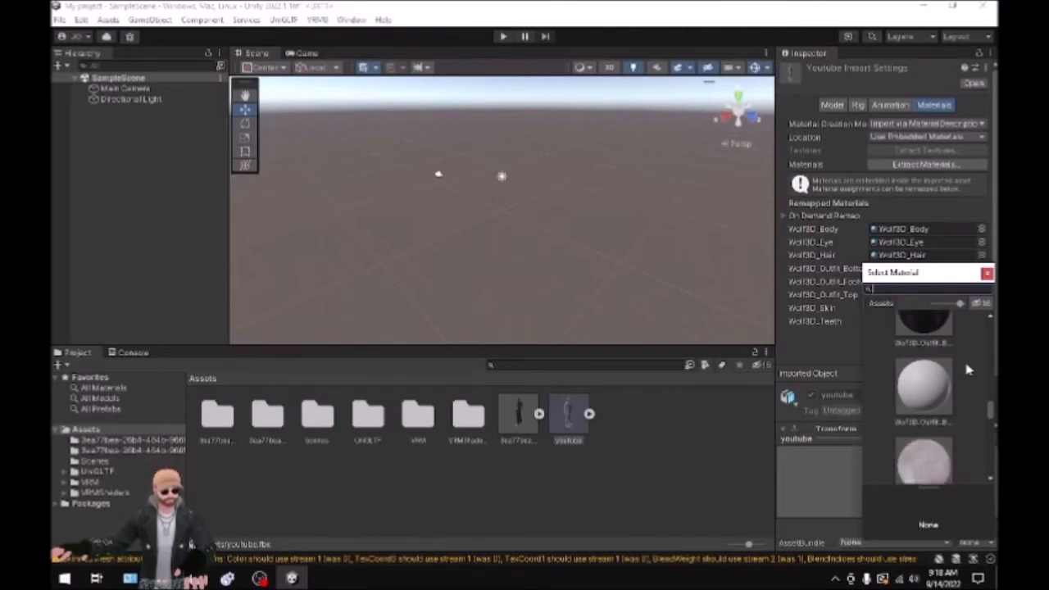
scroll(968, 369, "up", 5)
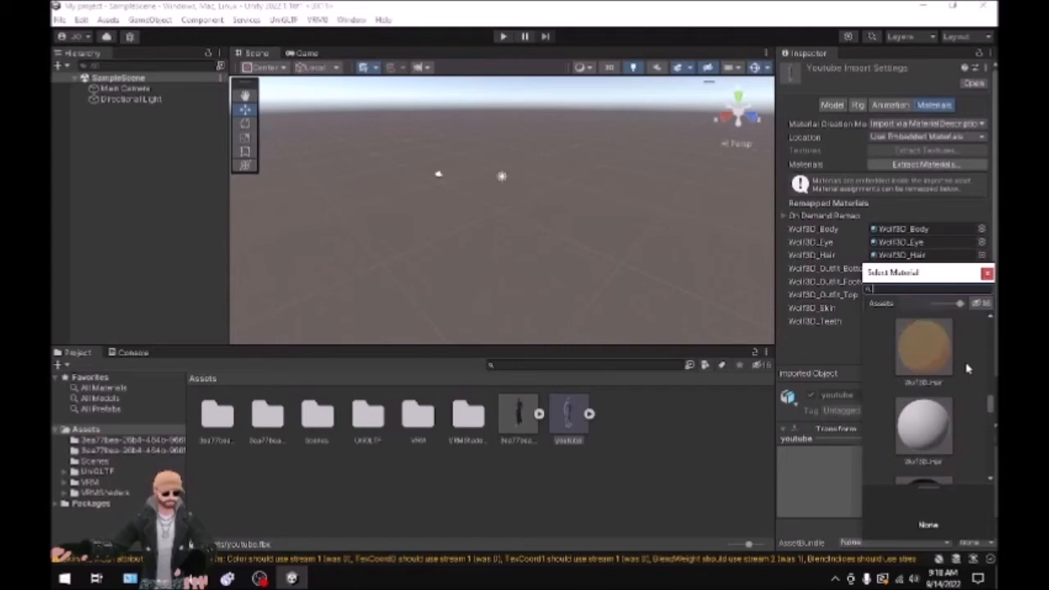
scroll(968, 369, "down", 2)
scroll(968, 369, "down", 2)
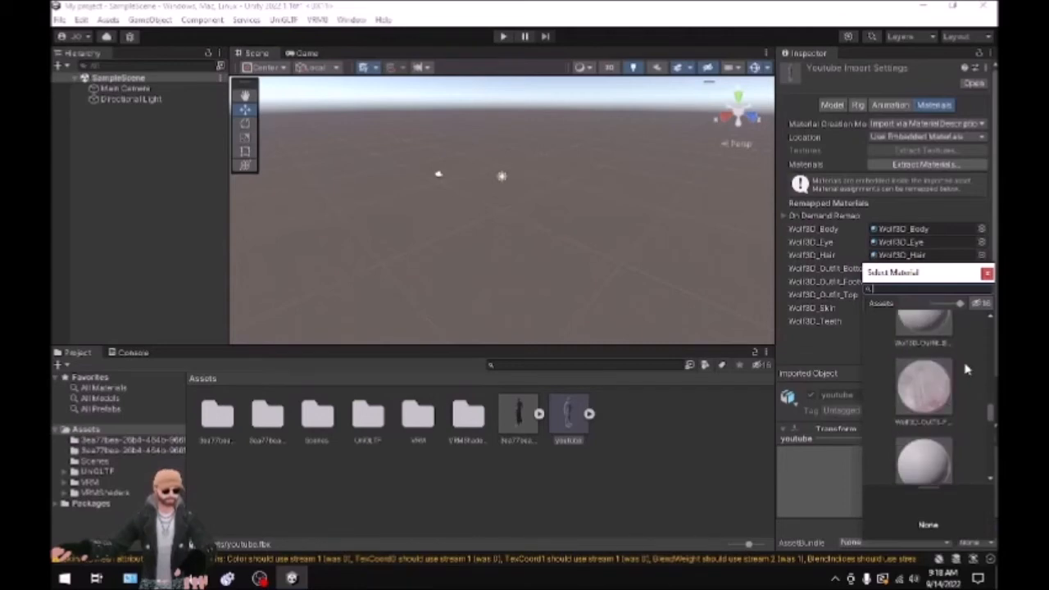
double_click(929, 394)
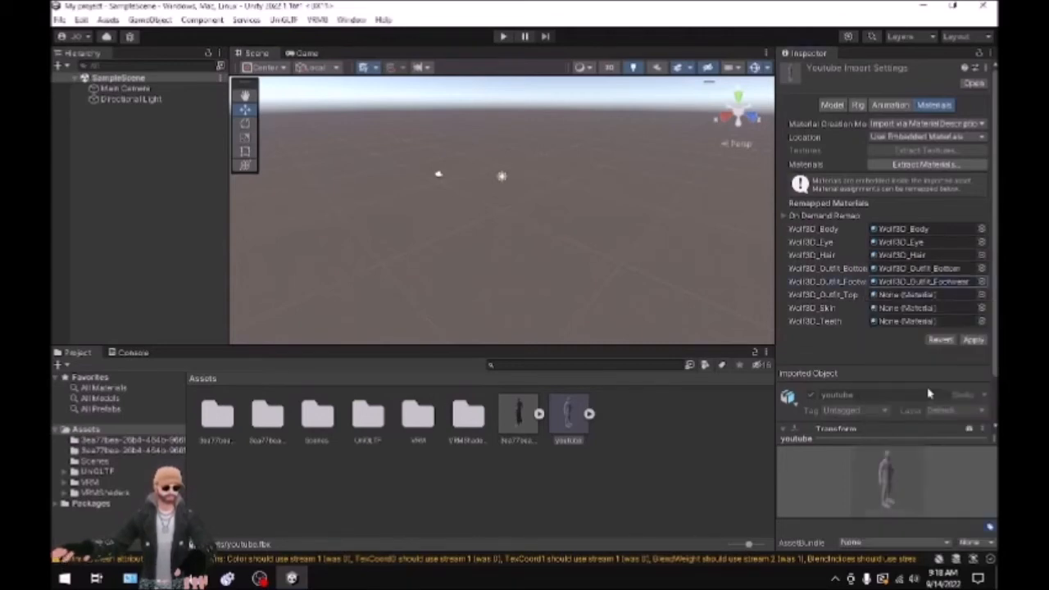
Step: Remap the youtube model's Wolf3D_Outfit_Top material to the extracted, textured Wolf3D_Outfit_Top material
left_click(982, 295)
scroll(954, 375, "down", 5)
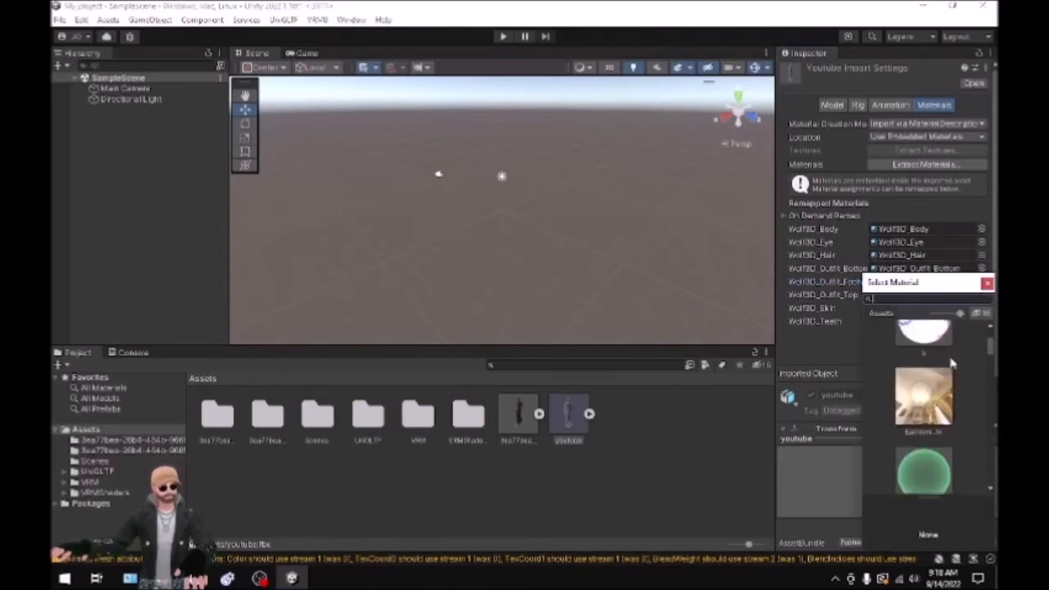
scroll(955, 378, "down", 8)
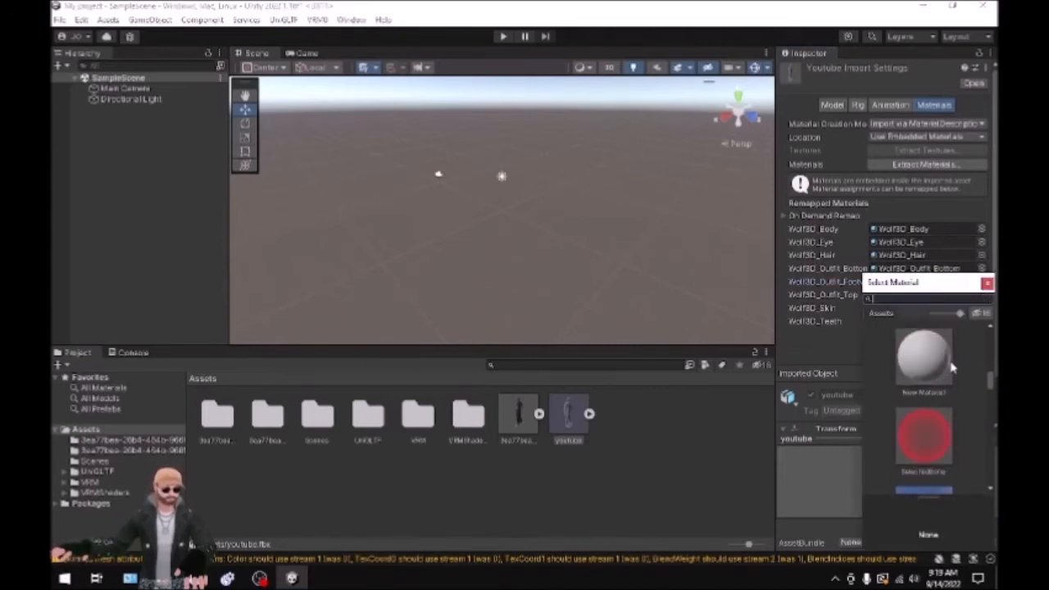
scroll(963, 393, "down", 6)
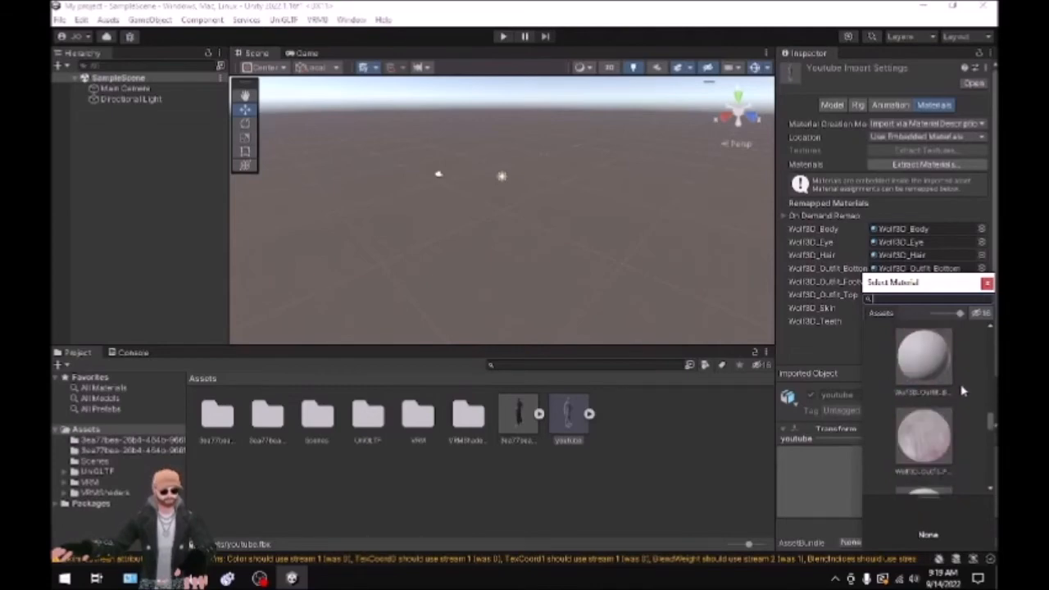
scroll(964, 392, "down", 2)
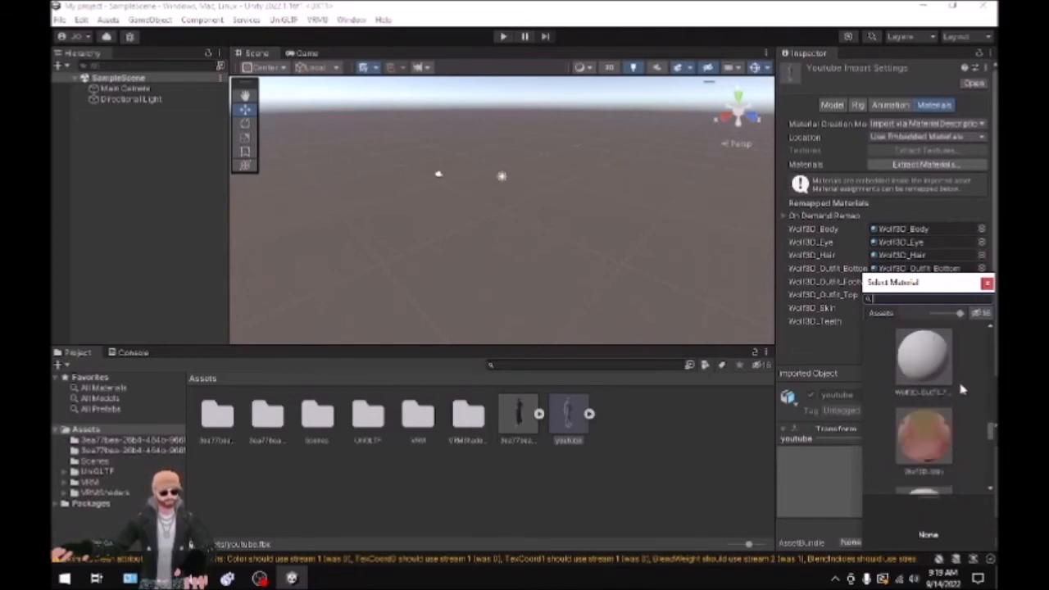
scroll(963, 391, "up", 2)
scroll(963, 391, "down", 2)
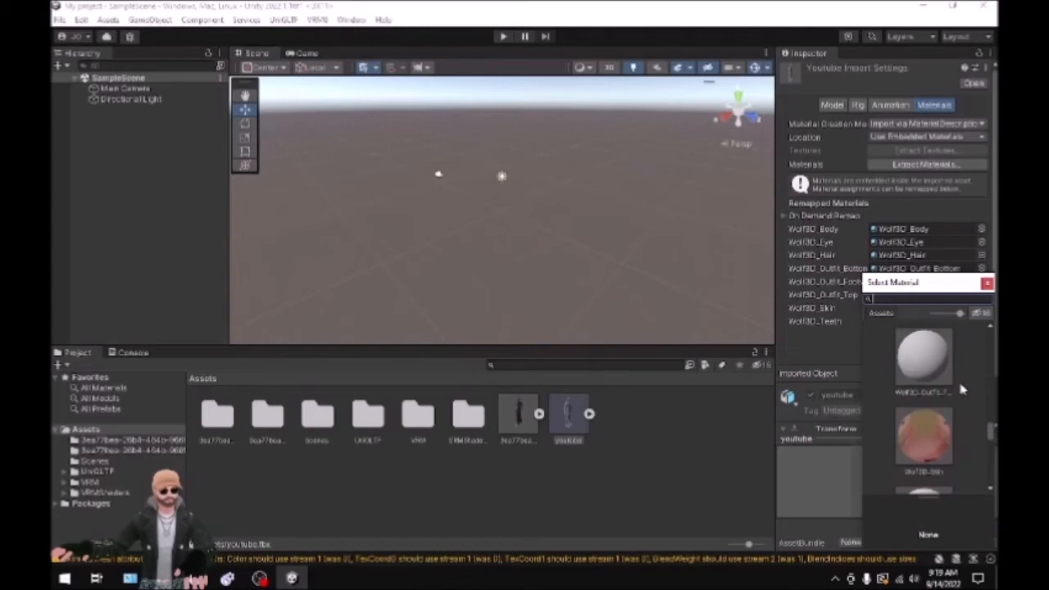
scroll(963, 389, "up", 3)
double_click(916, 393)
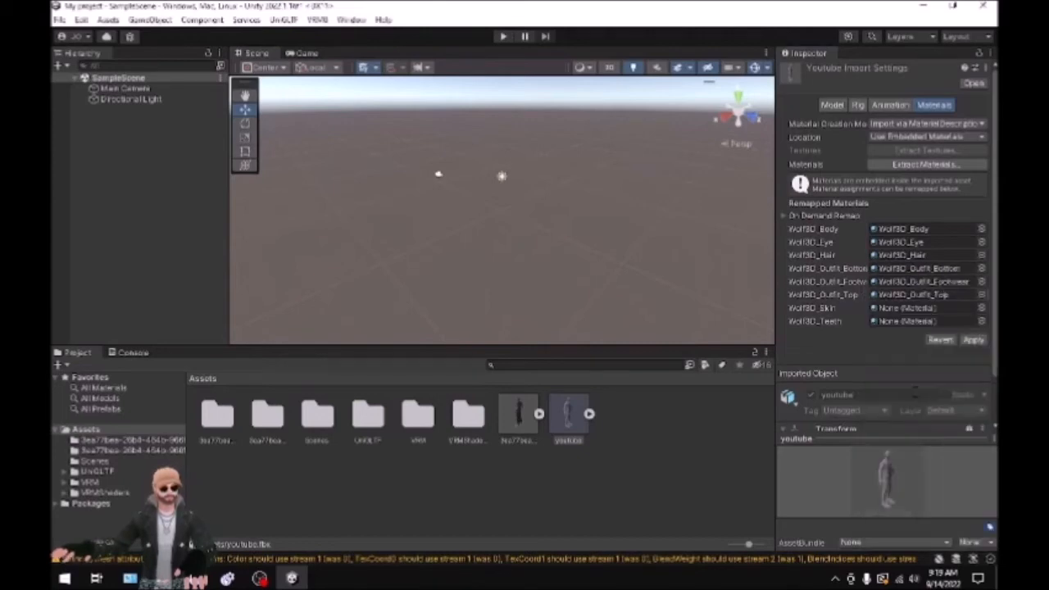
Step: Remap the youtube model's Wolf3D_Skin material to the extracted, skin-textured Wolf3D_Skin material
left_click(981, 308)
scroll(955, 397, "down", 8)
scroll(955, 398, "down", 5)
scroll(954, 397, "down", 4)
scroll(956, 394, "down", 2)
left_click(933, 407)
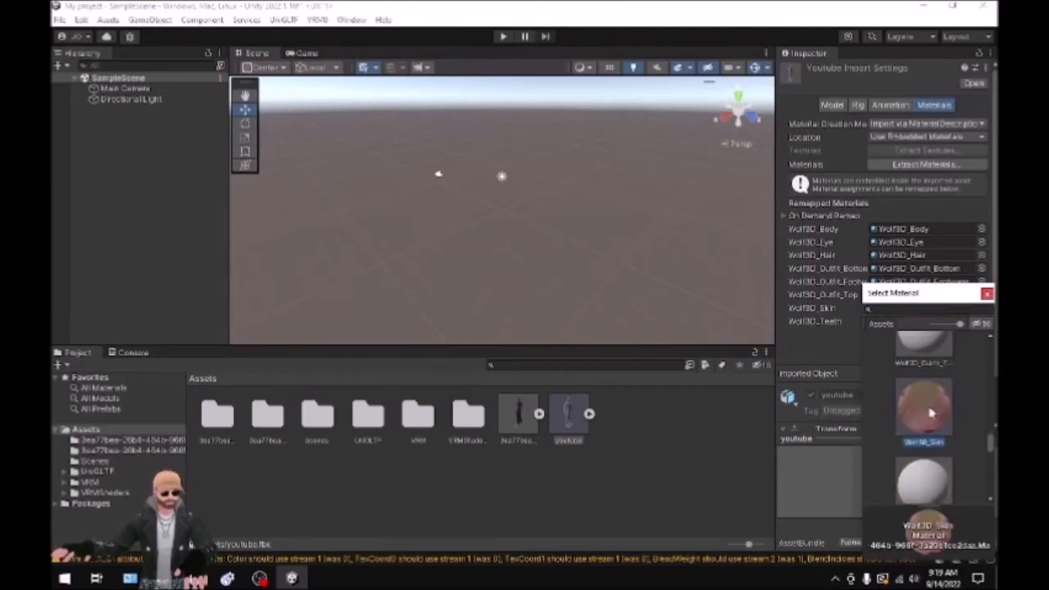
double_click(932, 413)
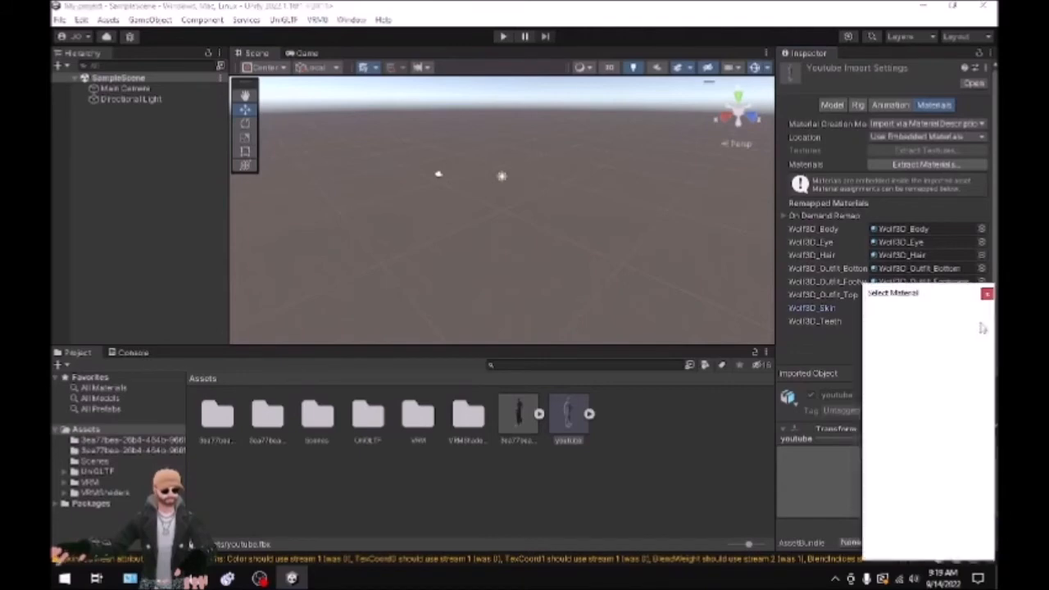
Step: Remap the Wolf3D_Teeth material to the extracted red Wolf3D_Teeth material and apply the youtube model's material remapping
scroll(951, 410, "down", 8)
scroll(958, 419, "up", 2)
scroll(958, 414, "down", 5)
scroll(958, 408, "down", 4)
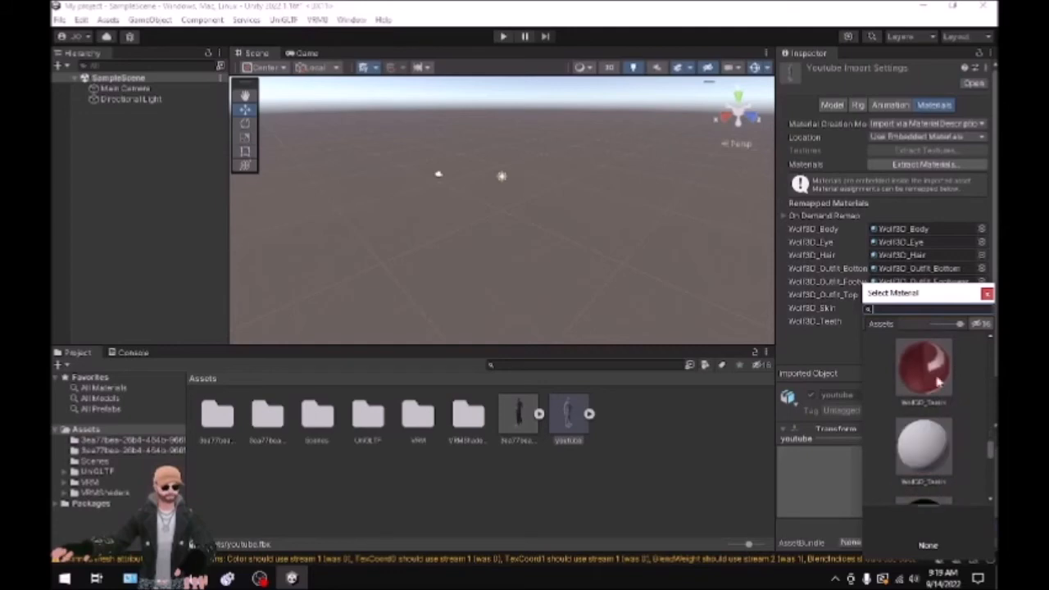
double_click(937, 379)
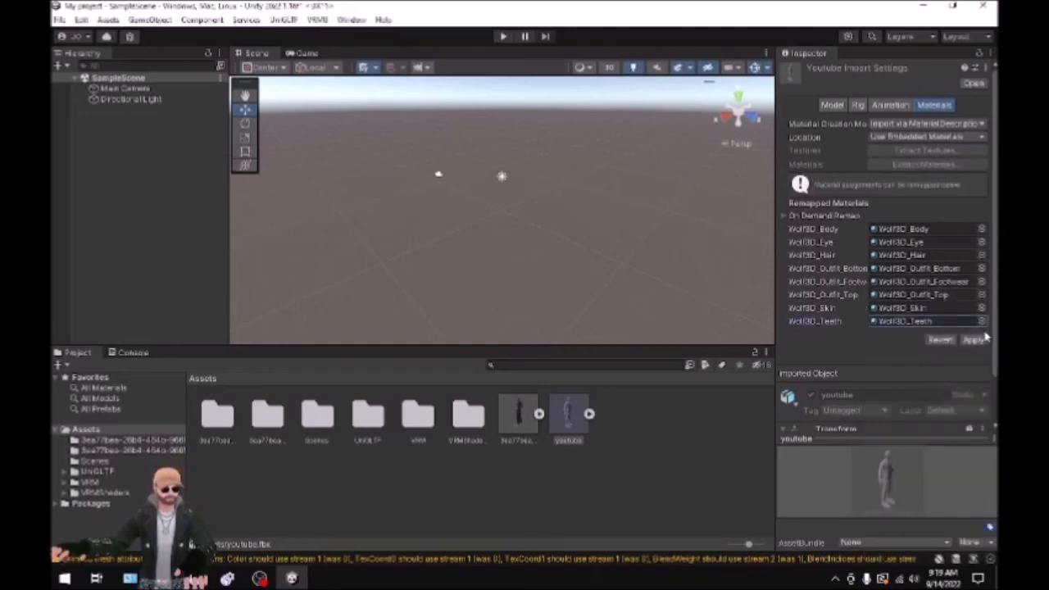
left_click(975, 338)
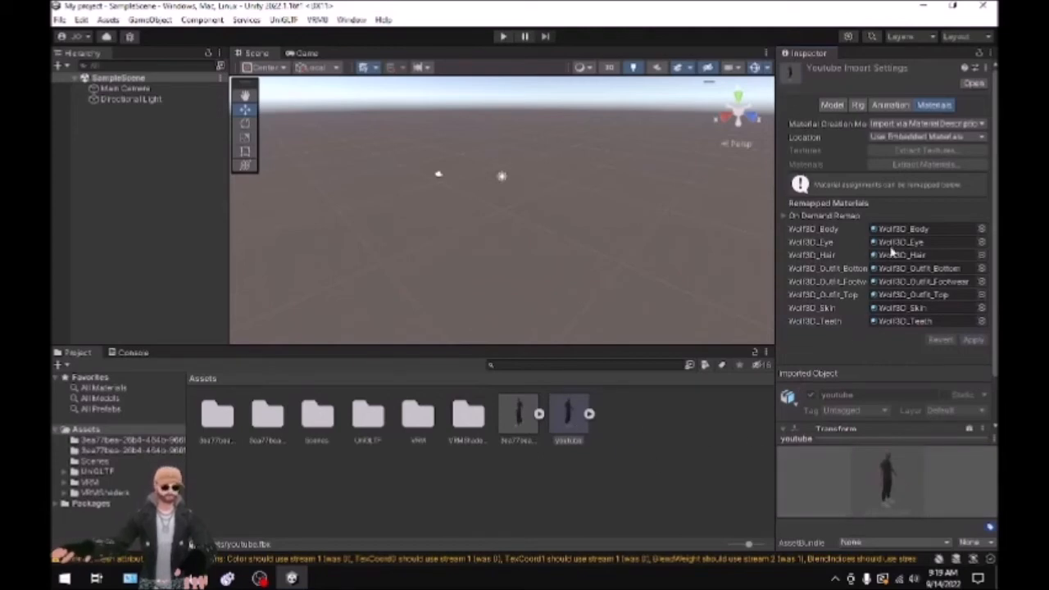
Step: Set the youtube model's rig animation type to Humanoid and apply the change
left_click(859, 106)
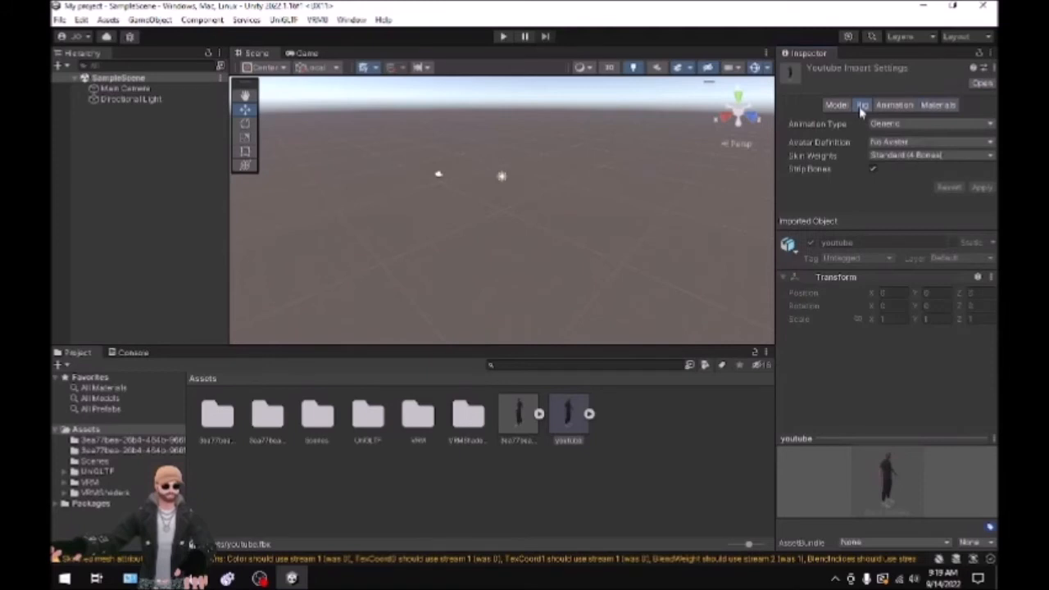
left_click(990, 125)
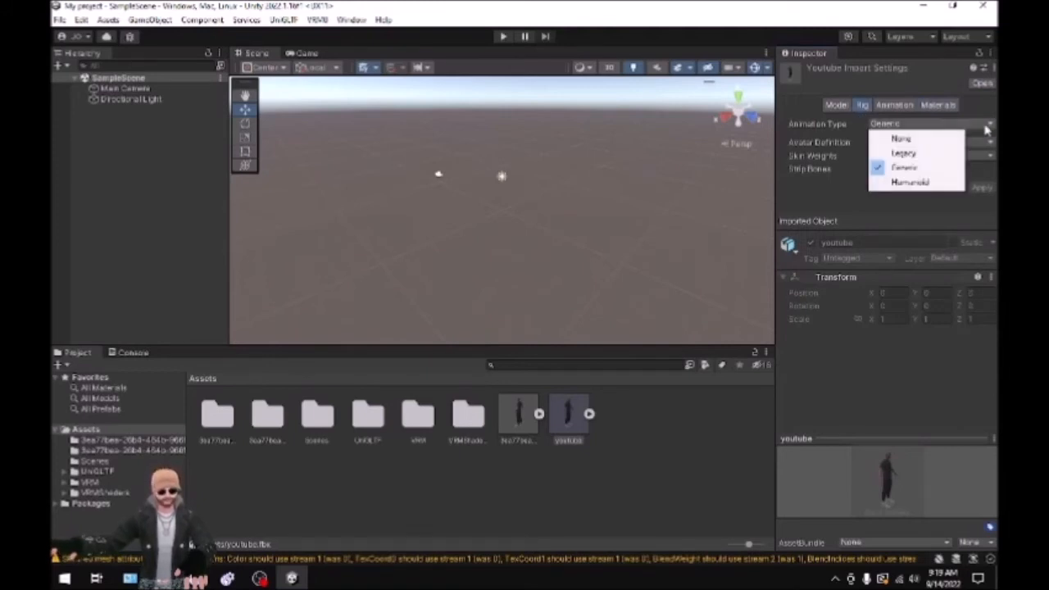
left_click(926, 183)
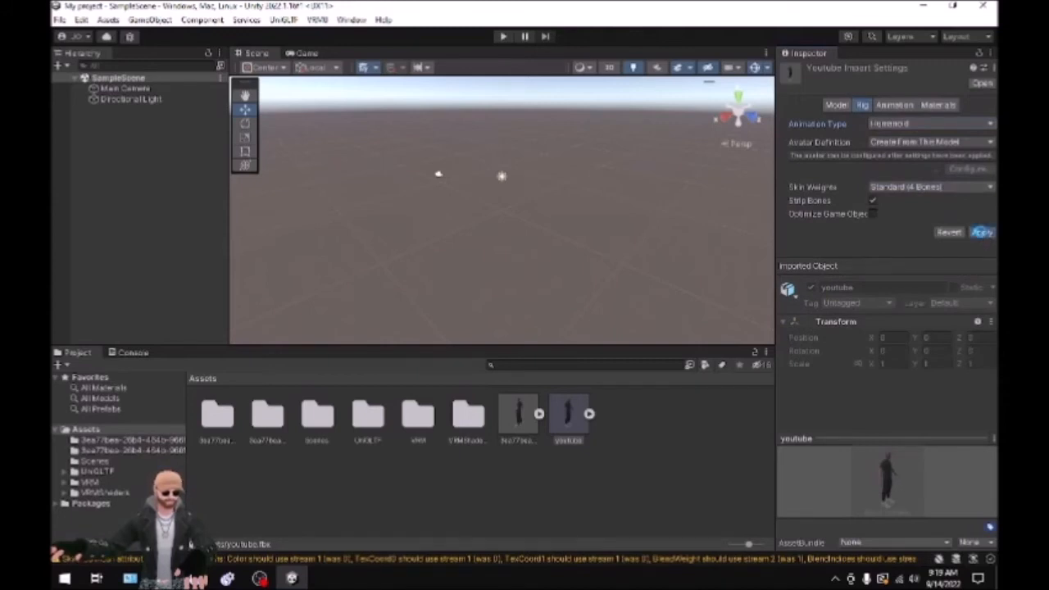
left_click(982, 232)
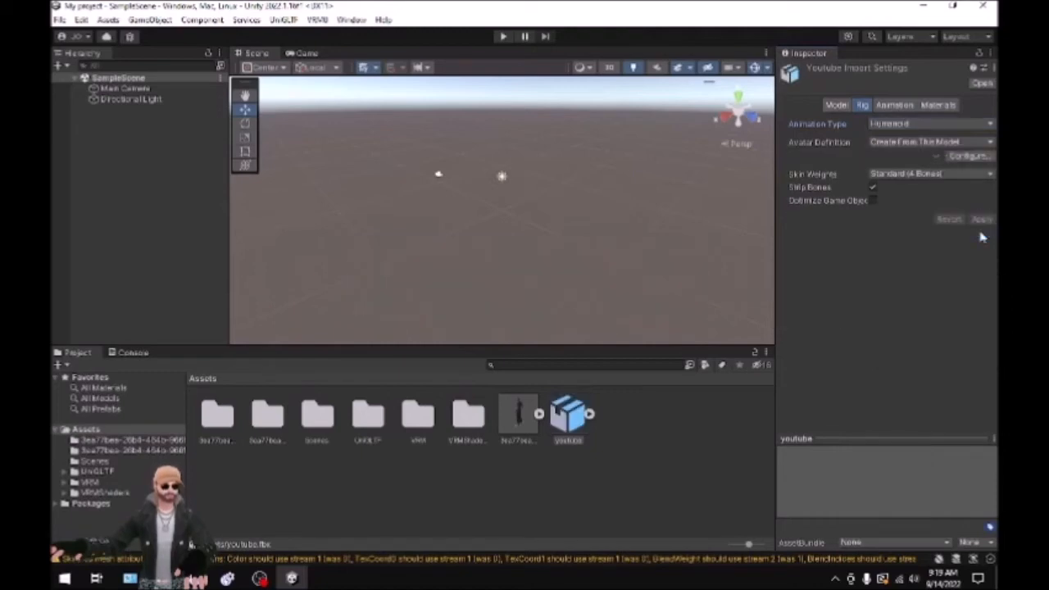
Step: Configure the youtube model's avatar by enforcing the T-pose, then apply the change and finish the configuration
left_click(968, 156)
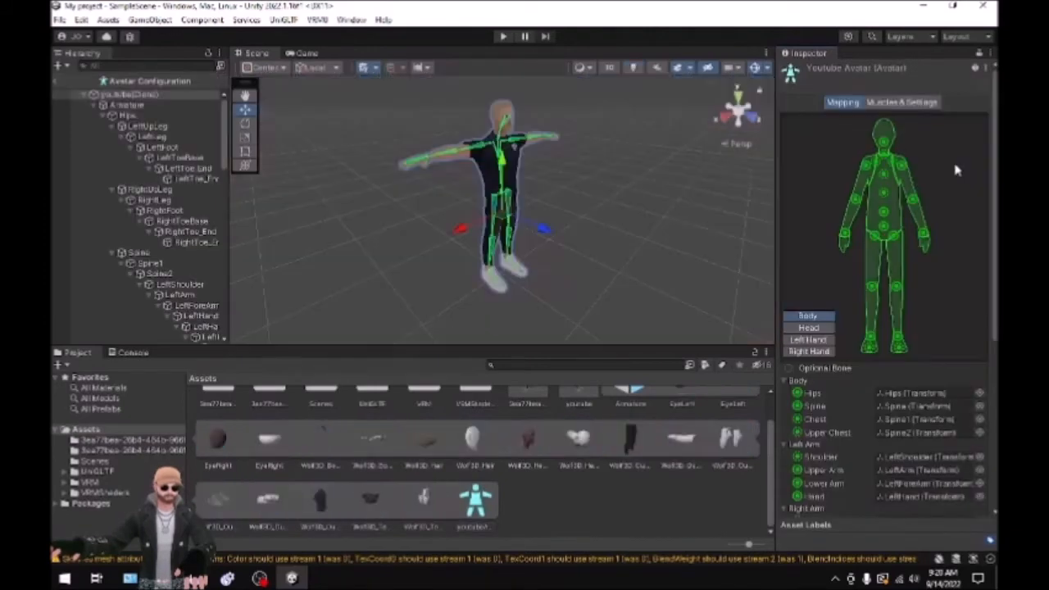
left_click(821, 328)
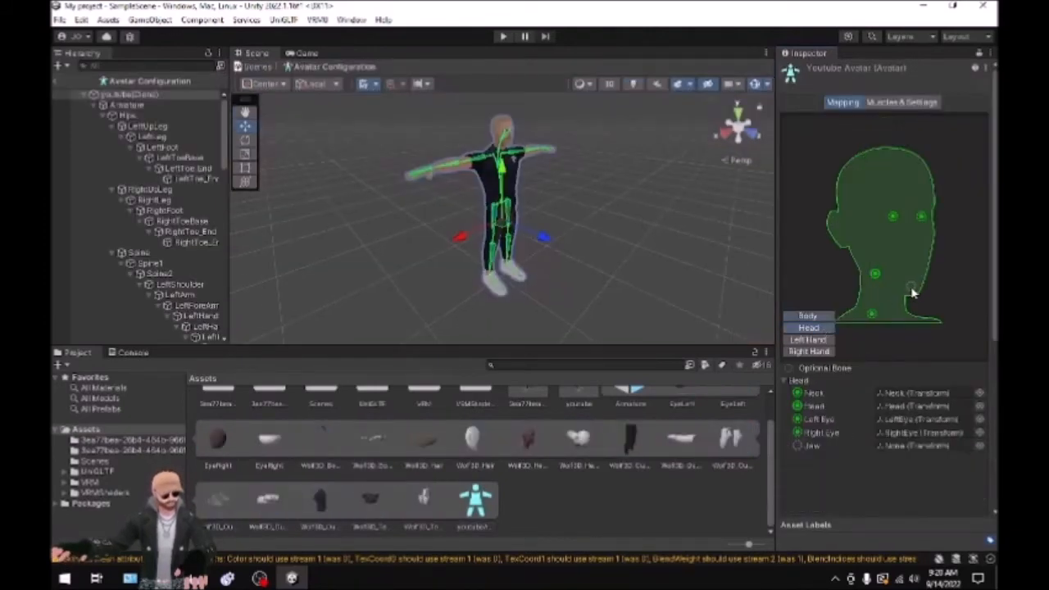
left_click(820, 316)
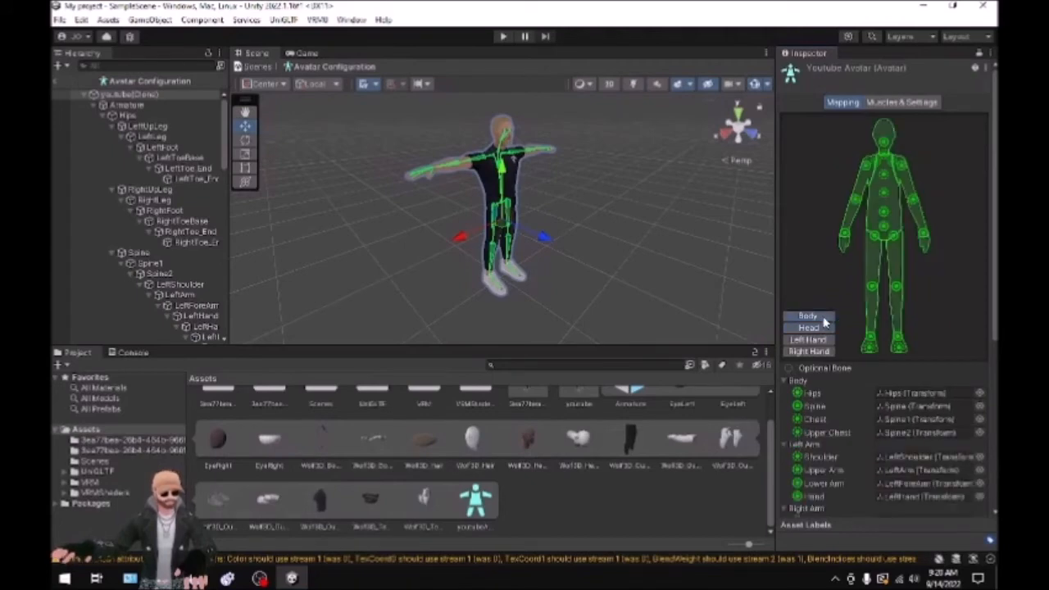
scroll(868, 398, "down", 6)
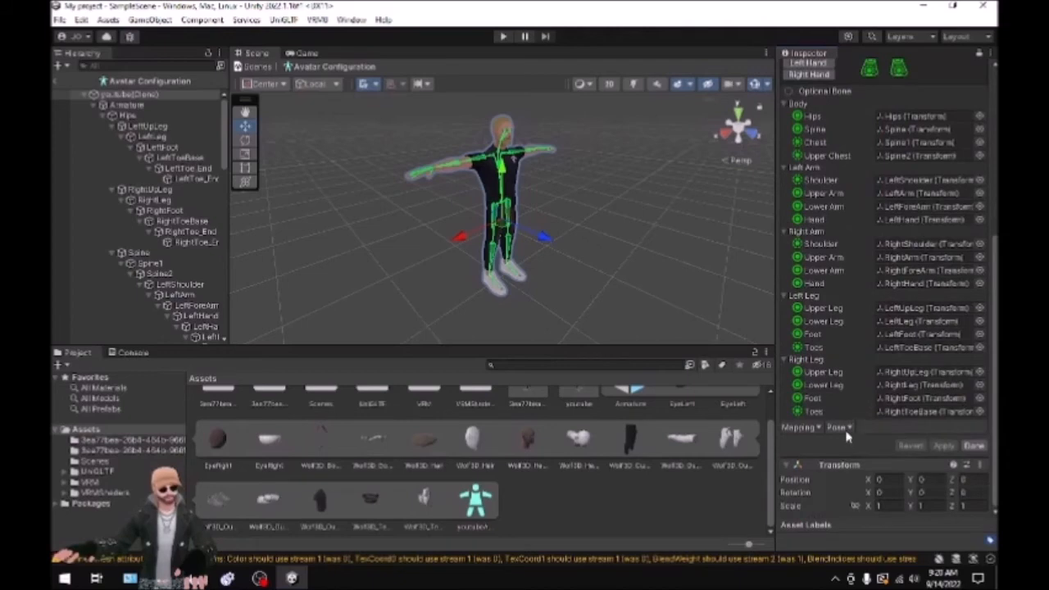
left_click(848, 430)
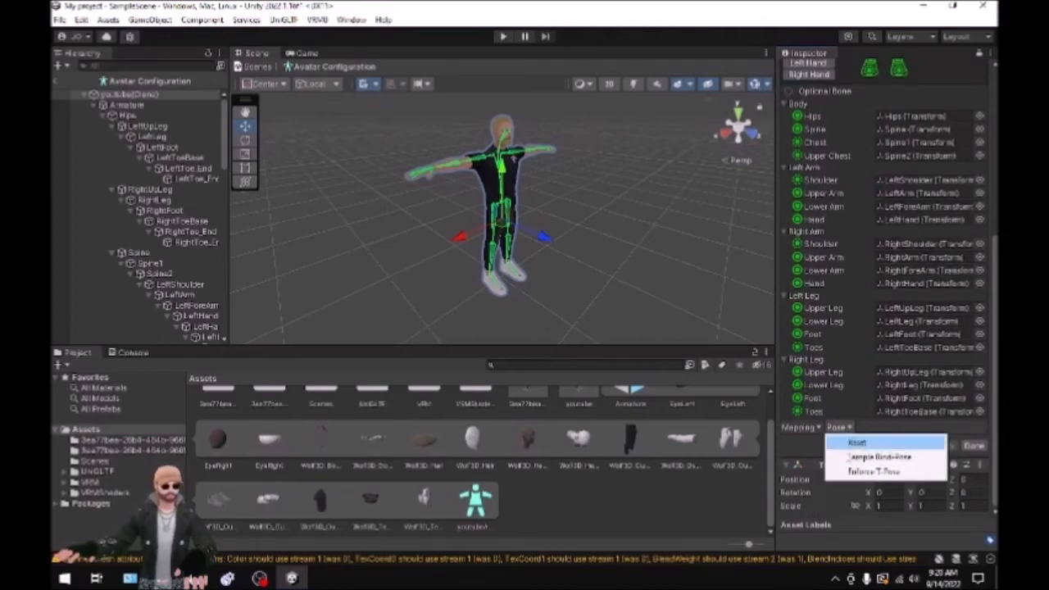
left_click(853, 473)
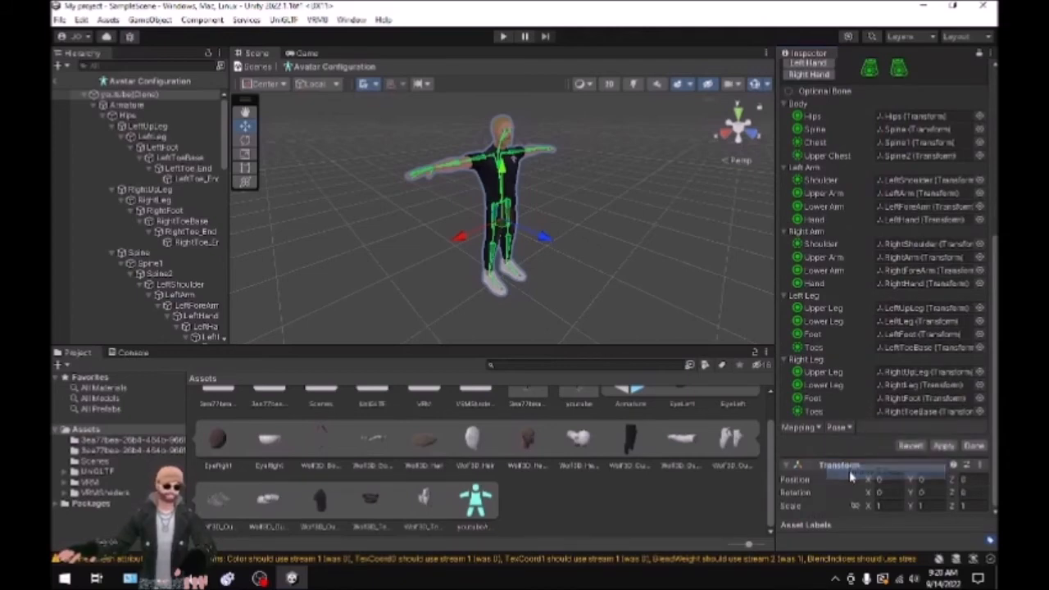
left_click(944, 445)
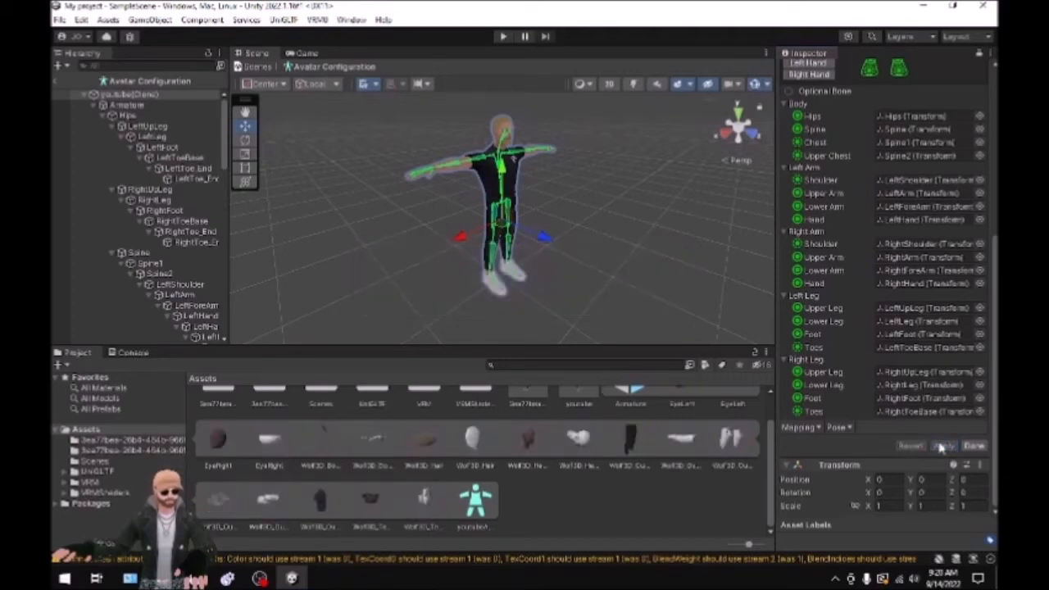
left_click(974, 447)
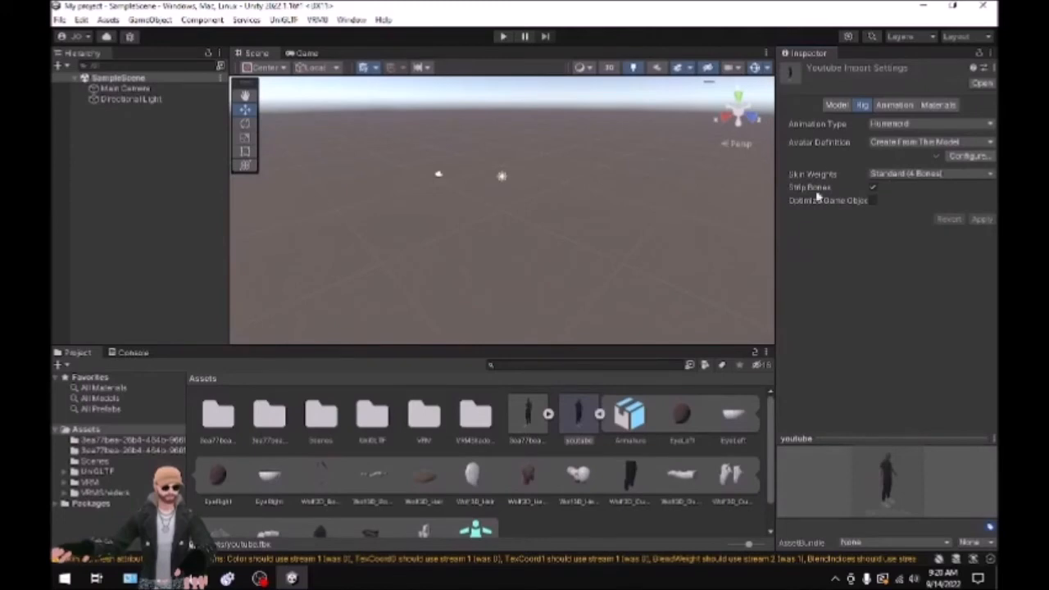
Step: Enable Legacy Blend Shape Normals in the youtube model's import settings and apply the change
left_click(836, 107)
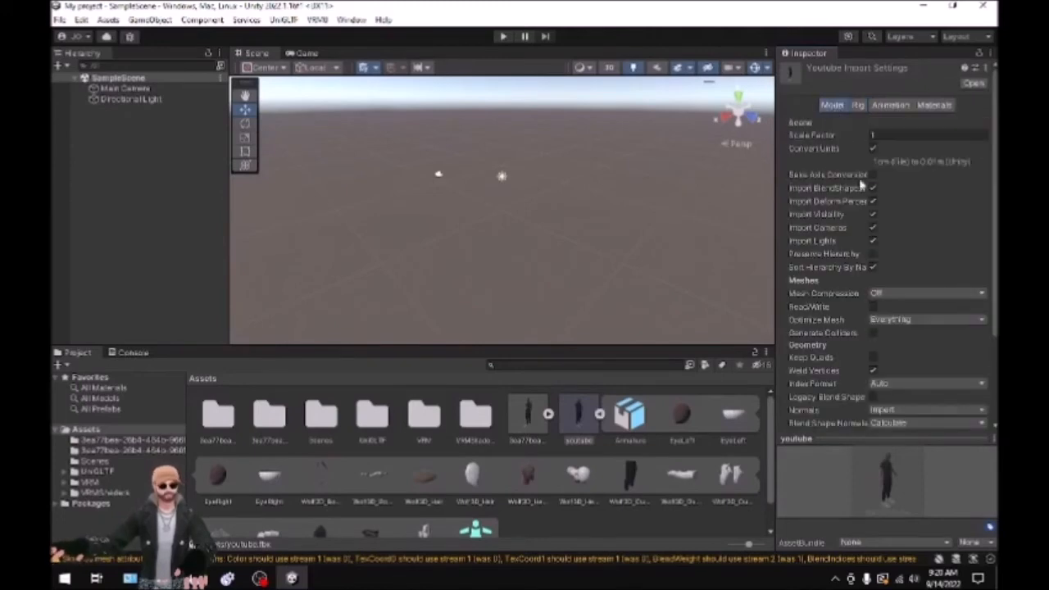
scroll(823, 280, "down", 3)
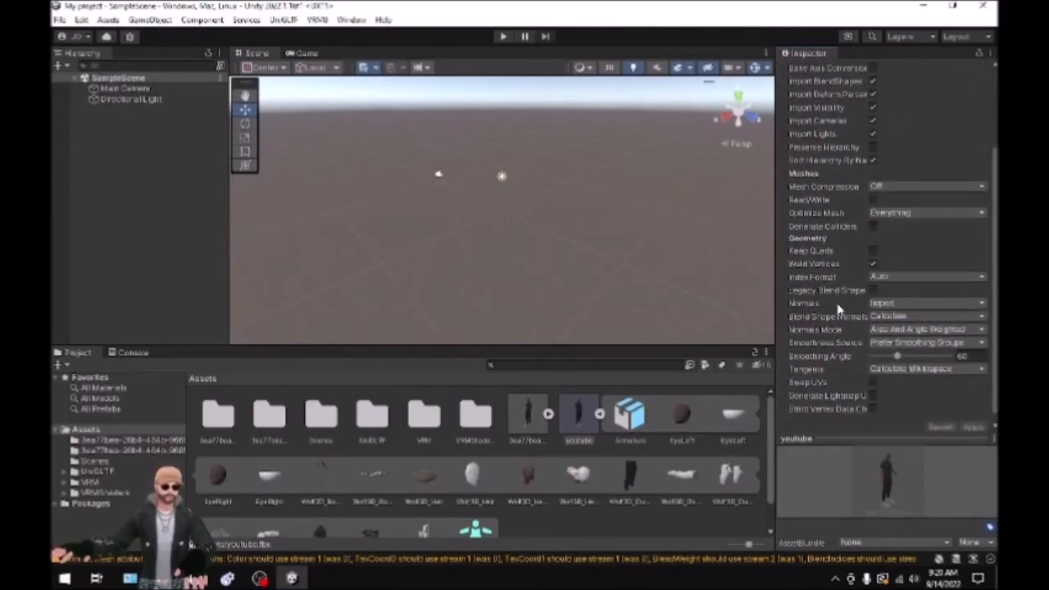
scroll(838, 309, "down", 1)
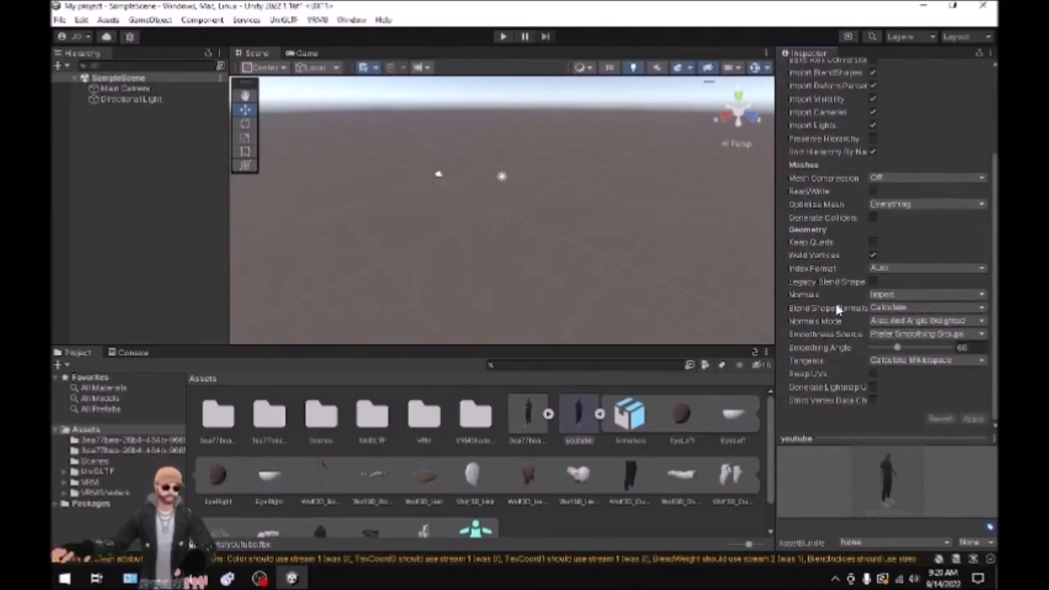
left_click(874, 282)
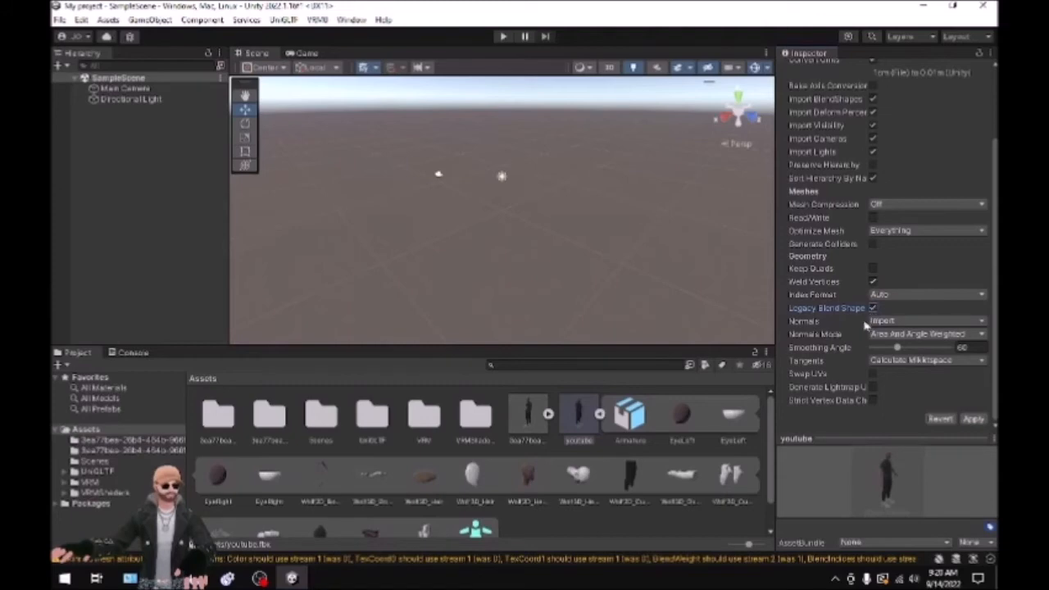
left_click(974, 420)
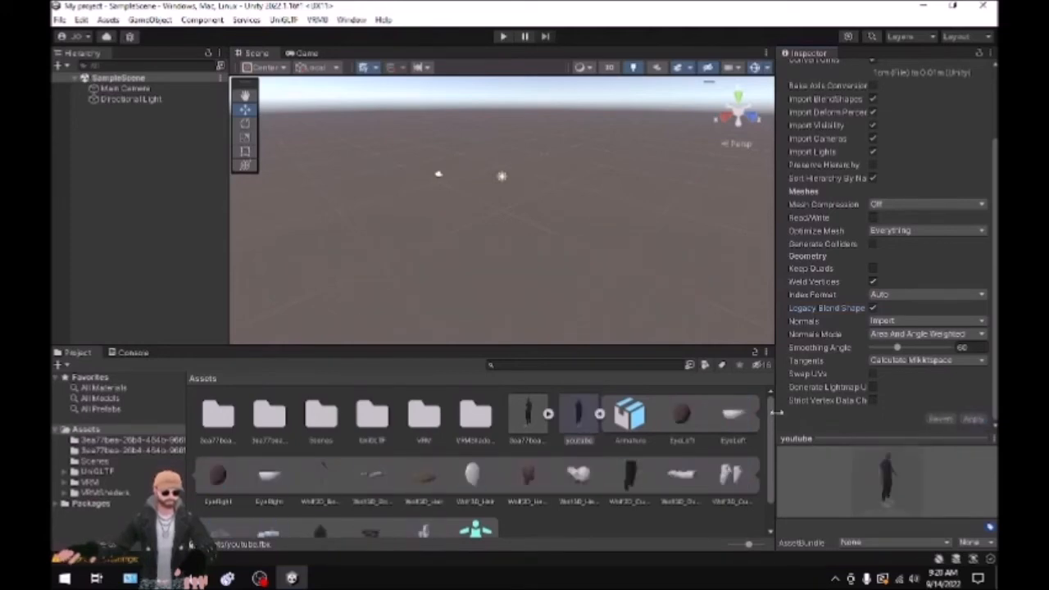
Step: Place the youtube model from the project assets into the scene near its centre
double_click(580, 417)
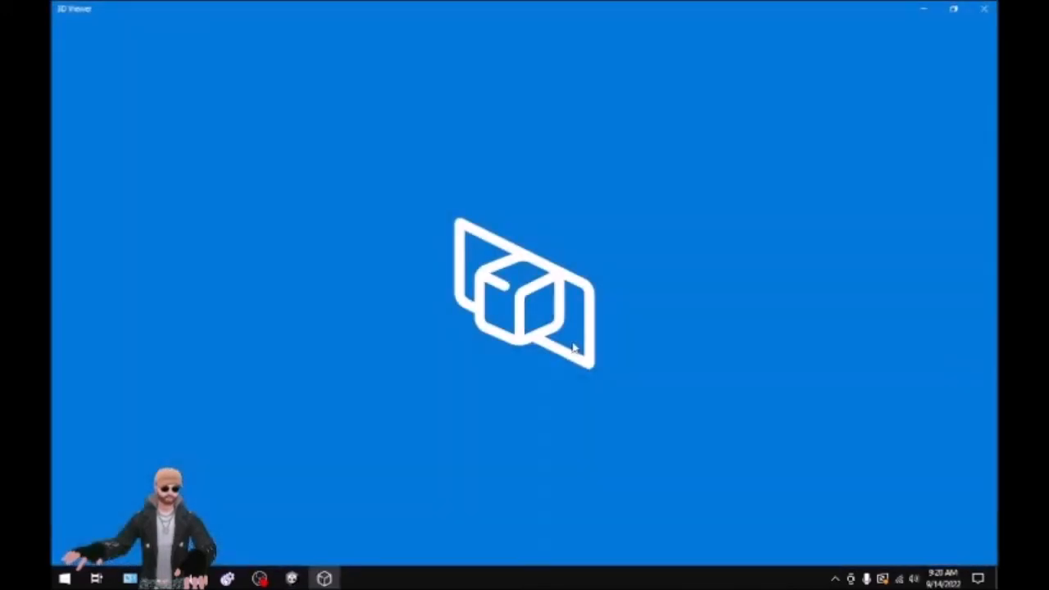
left_click(985, 9)
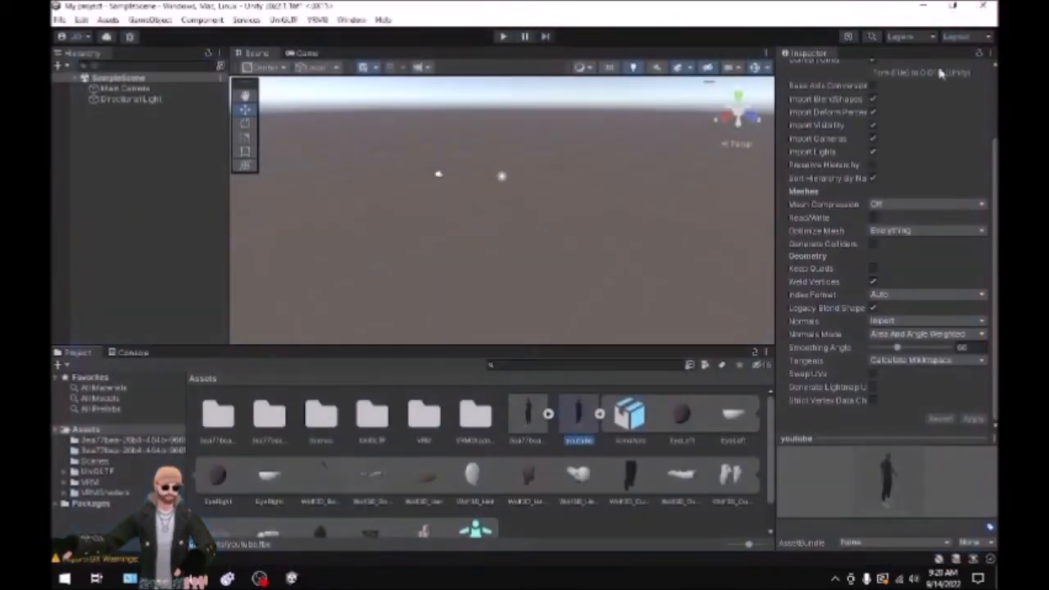
left_click_drag(574, 418, 492, 218)
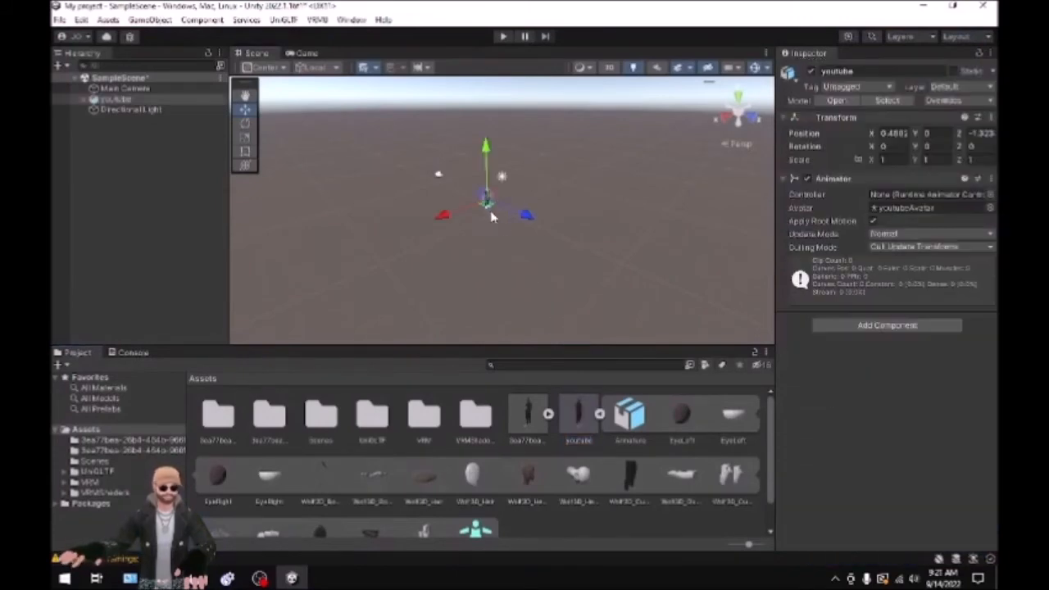
left_click(751, 134)
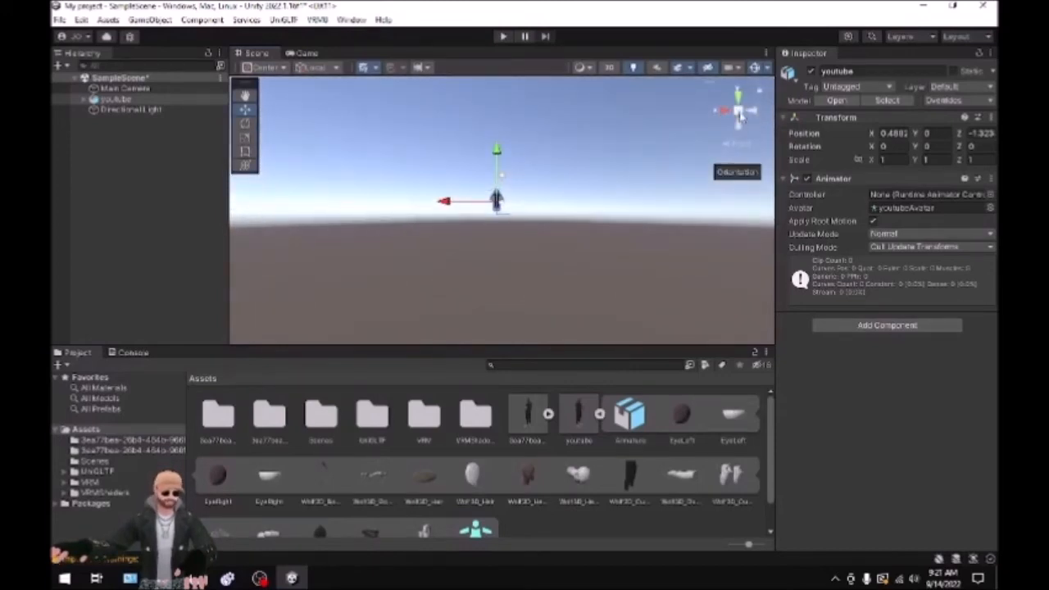
left_click(741, 117)
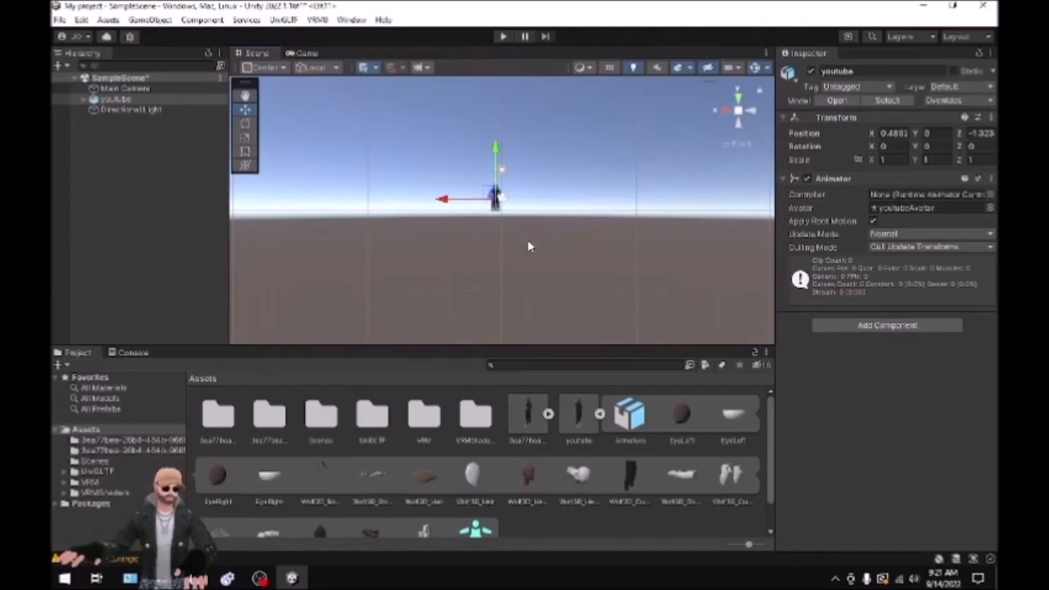
Step: Start a VRM 0.x export of the scene's youtube model and make its T-pose in the exporter
left_click(120, 100)
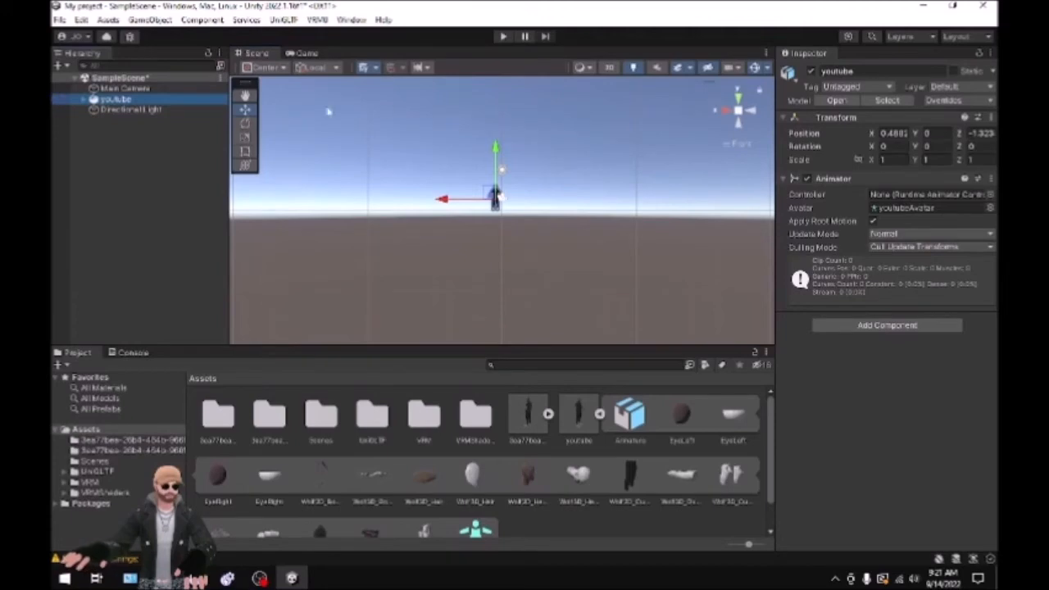
left_click(316, 20)
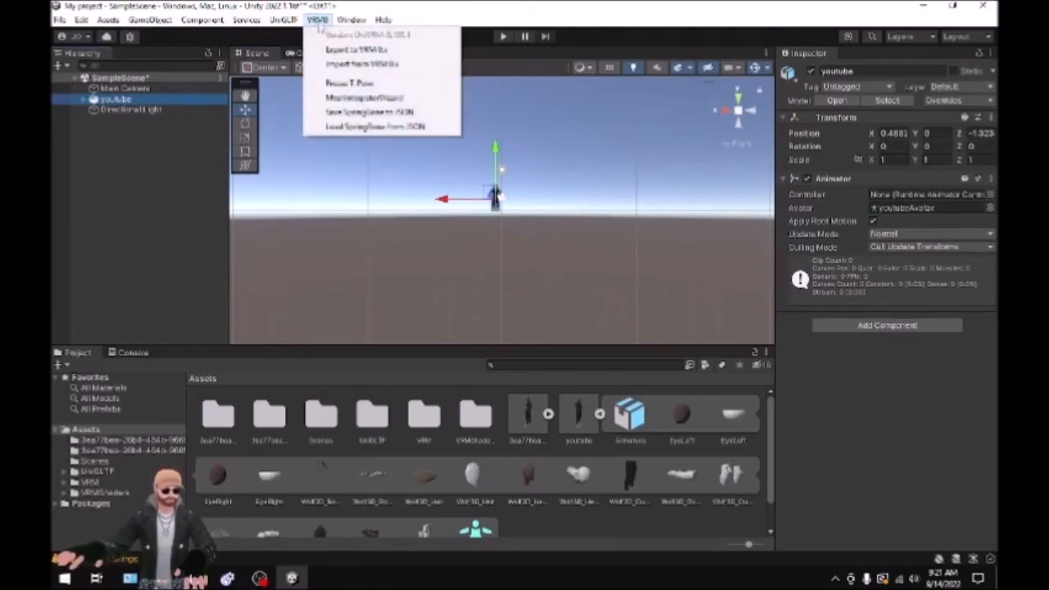
left_click(372, 51)
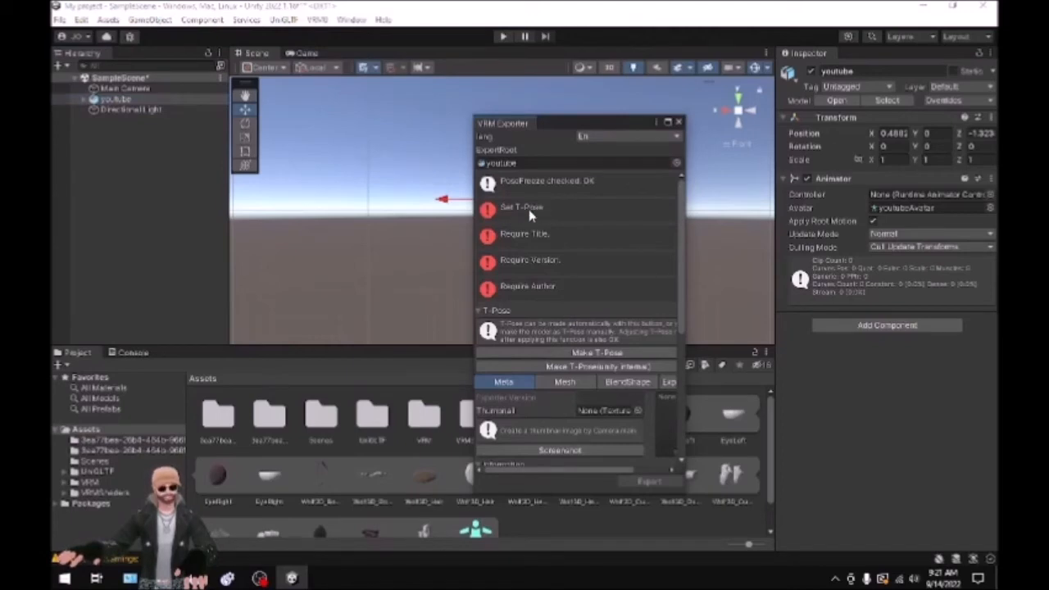
left_click(599, 353)
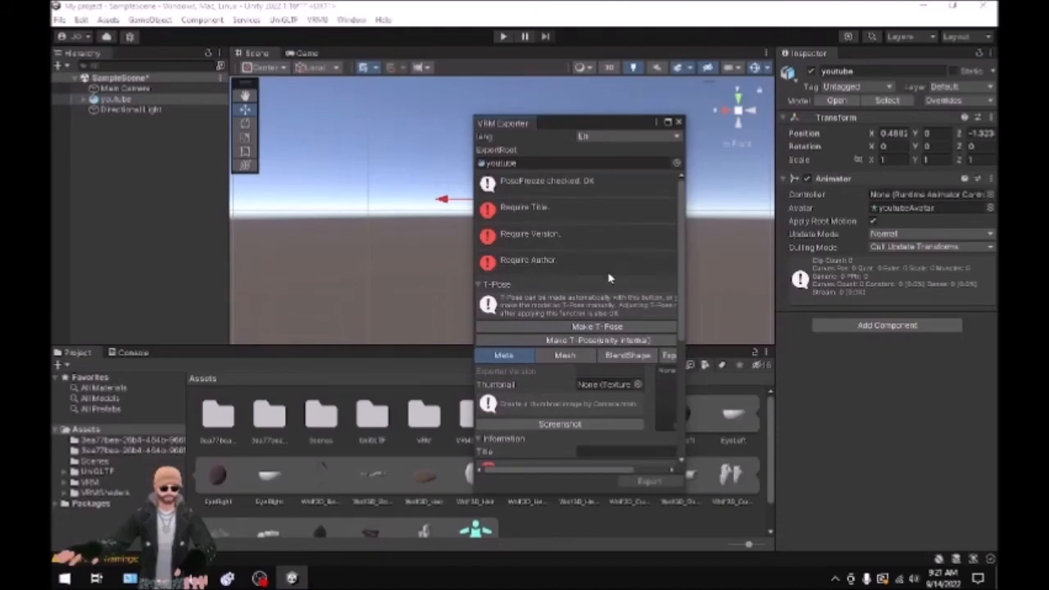
Step: Fill in the export metadata with title Youtube, version 1 and author me, and export the model as youtube.vrm in the project folder
scroll(610, 277, "down", 3)
scroll(610, 277, "down", 2)
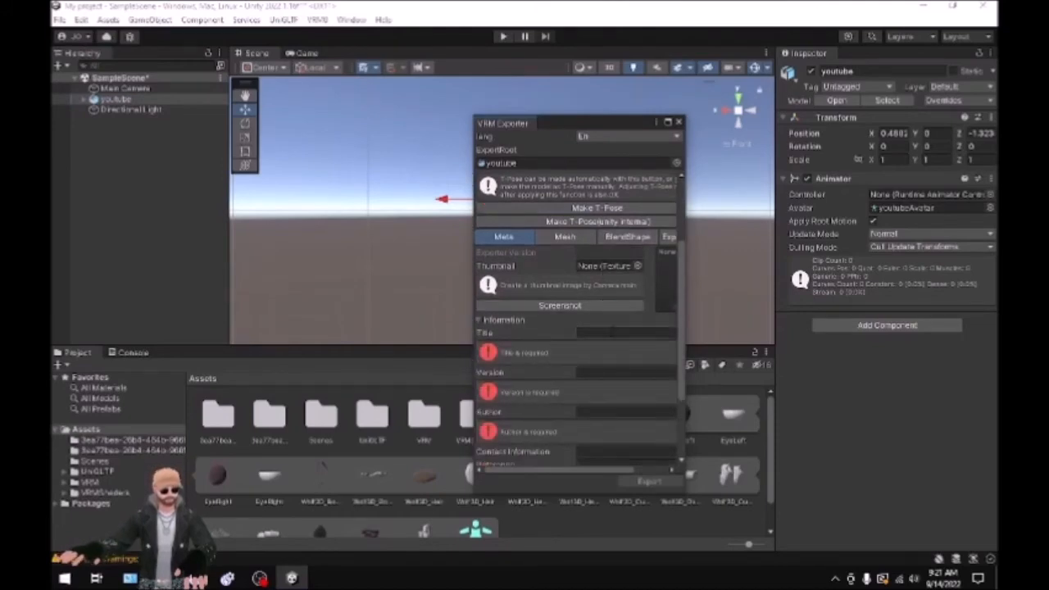
left_click(603, 333)
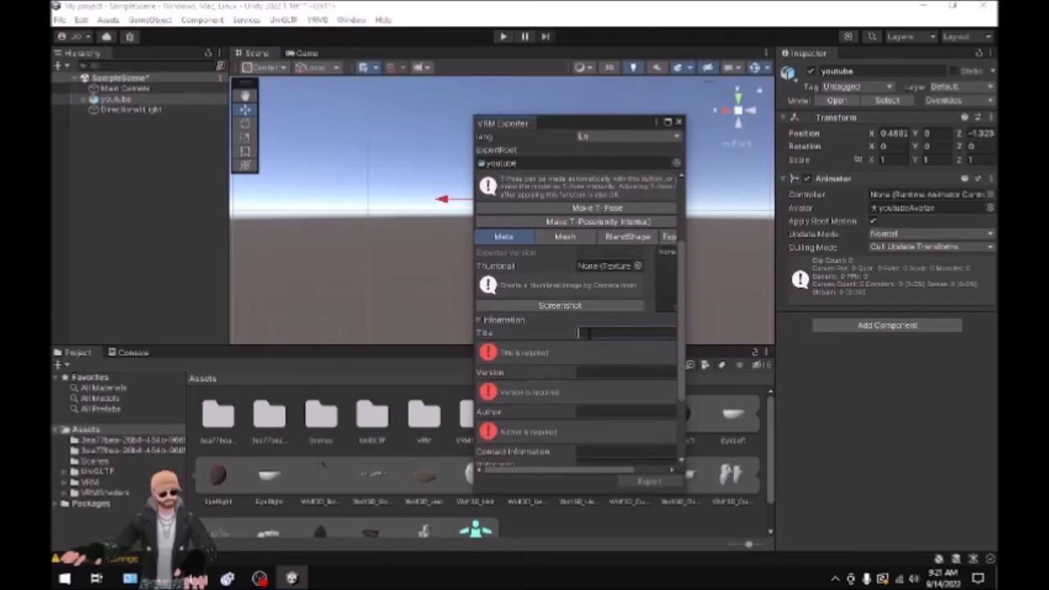
type("Youtube")
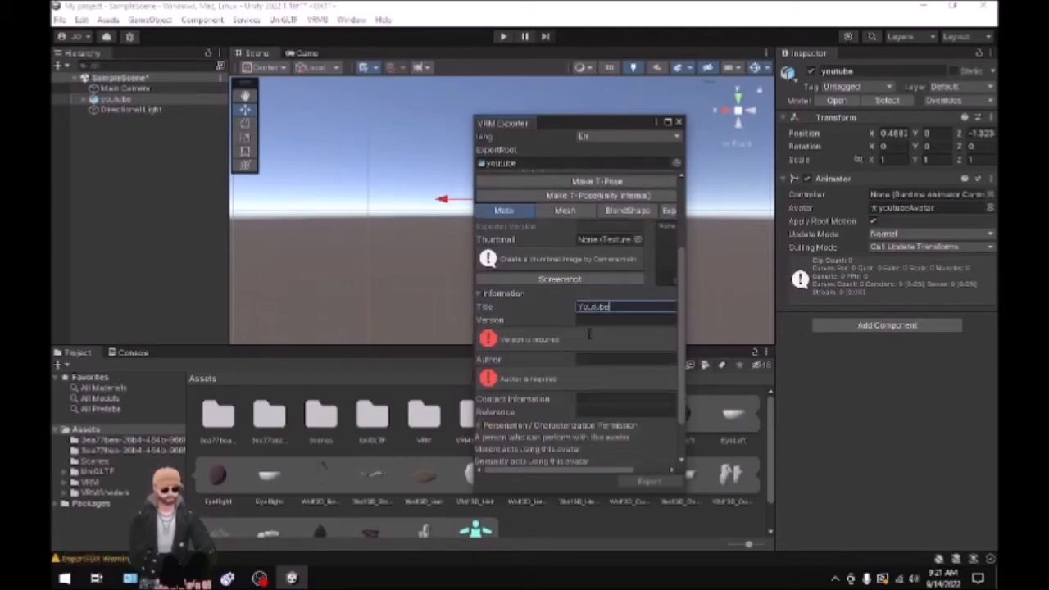
left_click(591, 323)
type("1")
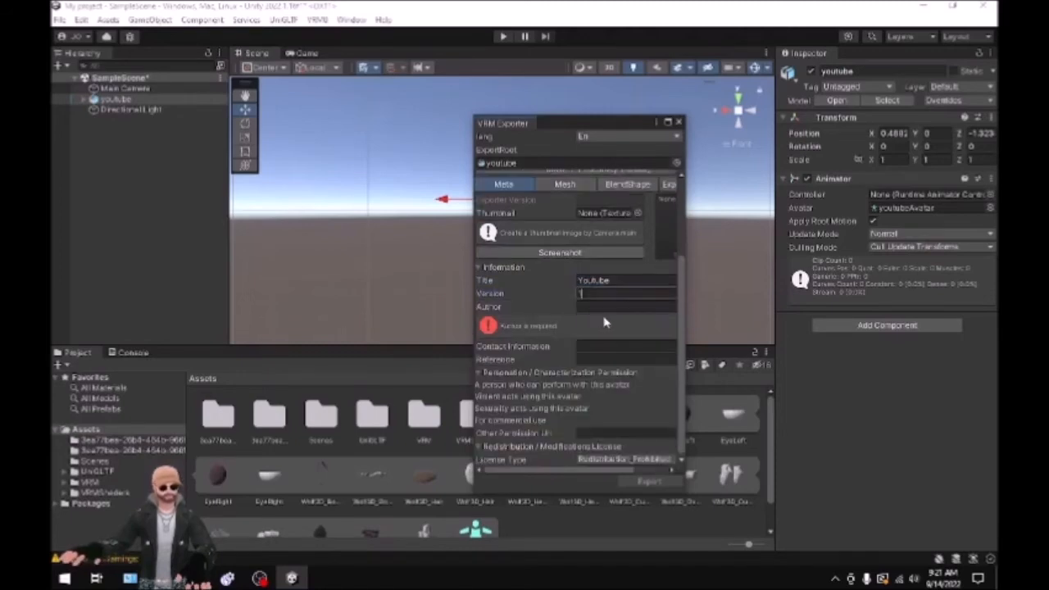
left_click(599, 308)
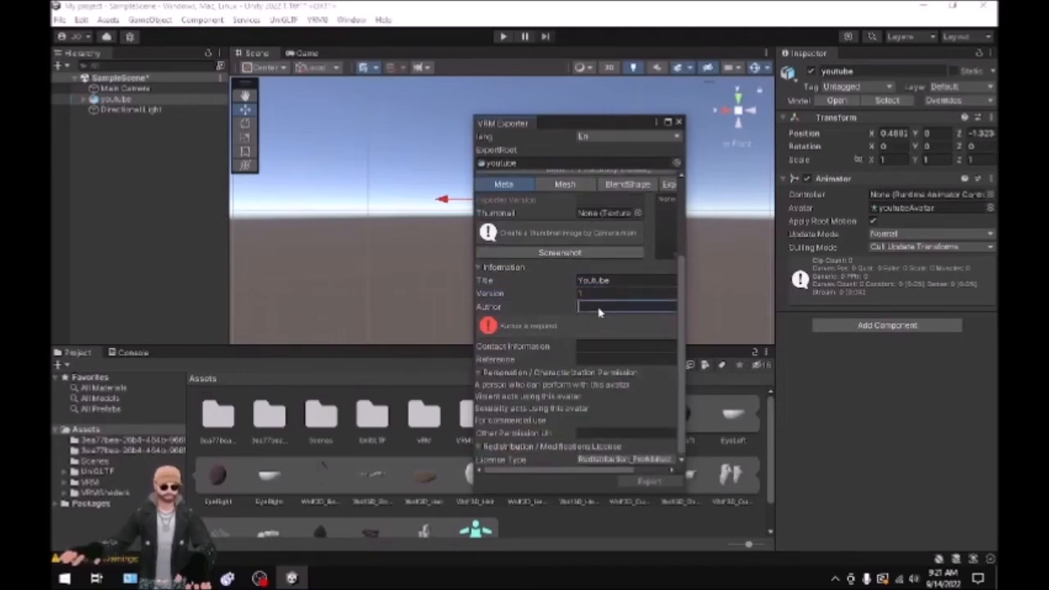
type("ma")
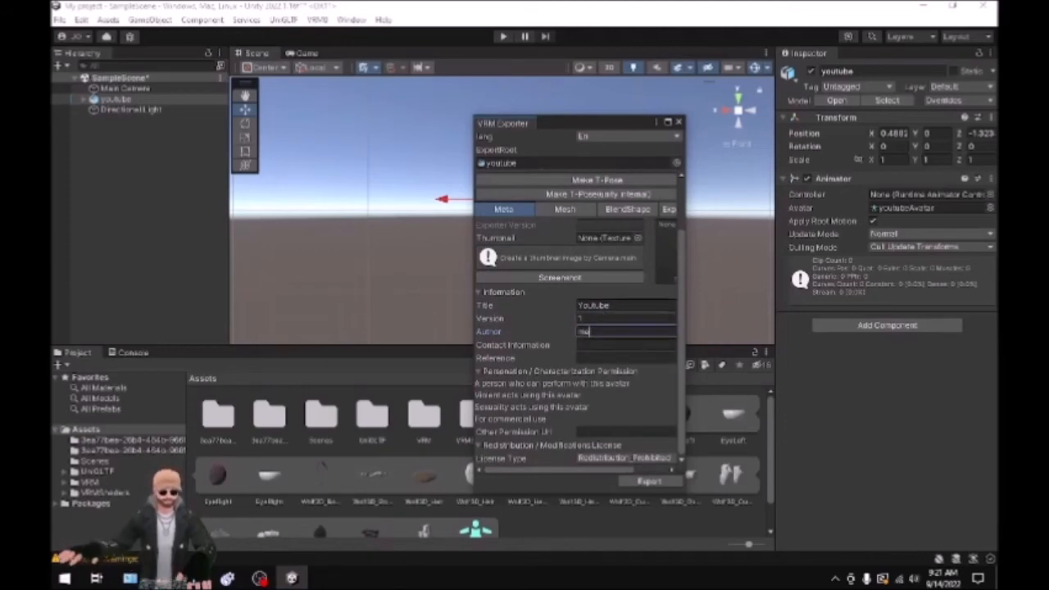
left_click(651, 482)
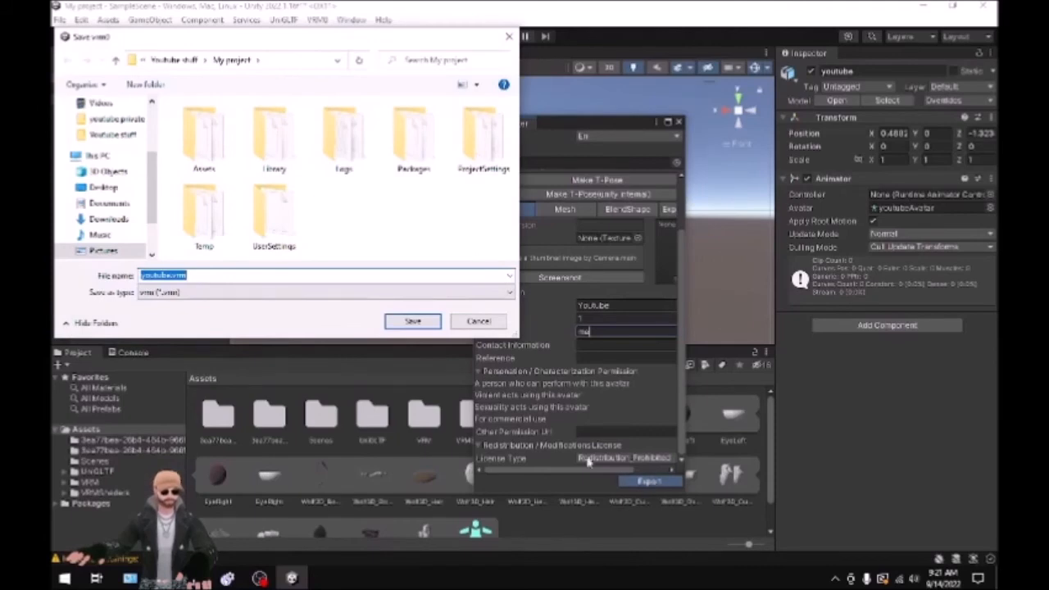
left_click(412, 322)
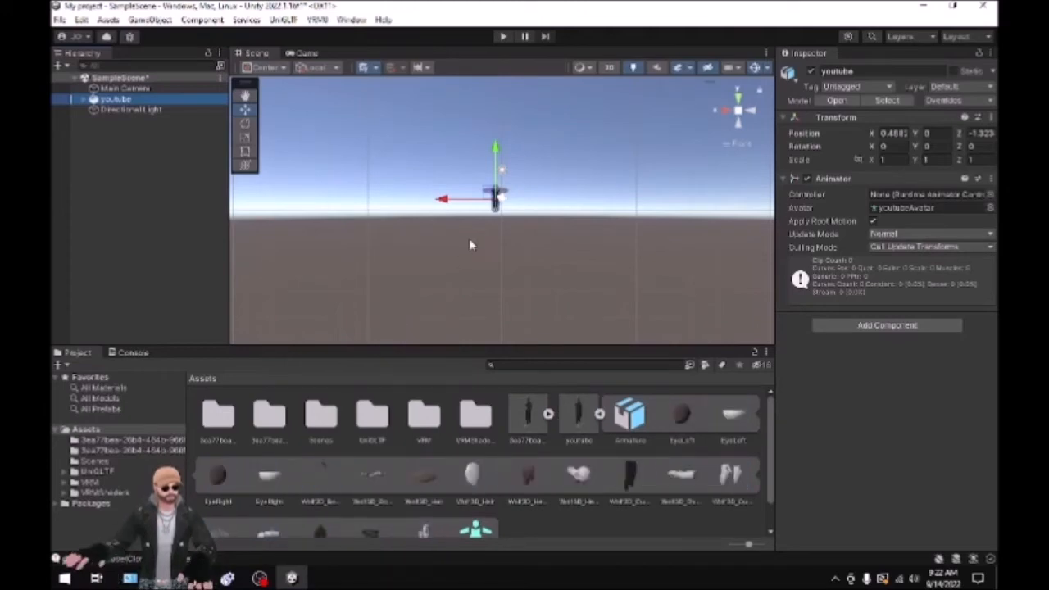
Step: Delete the youtube model from the scene and import youtube.vrm, saving it as youtube.prefab in the Assets folder
right_click(116, 101)
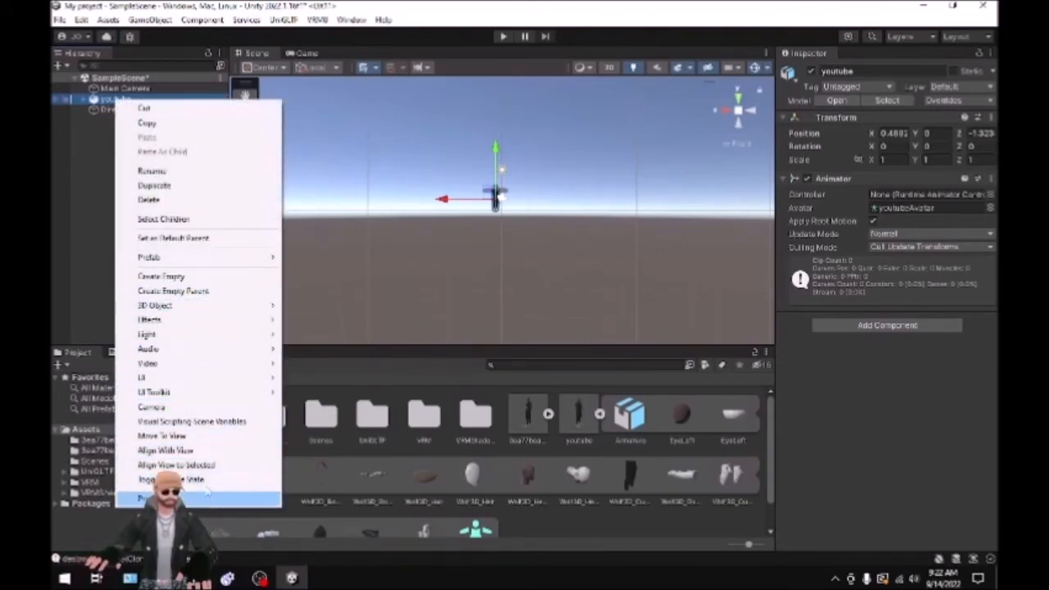
left_click(147, 201)
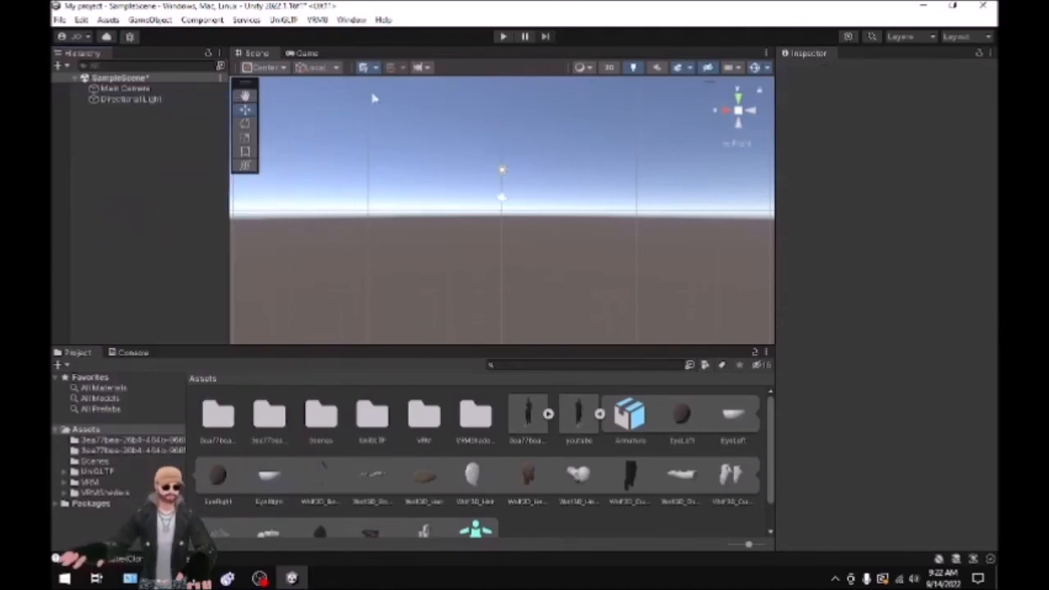
left_click(317, 20)
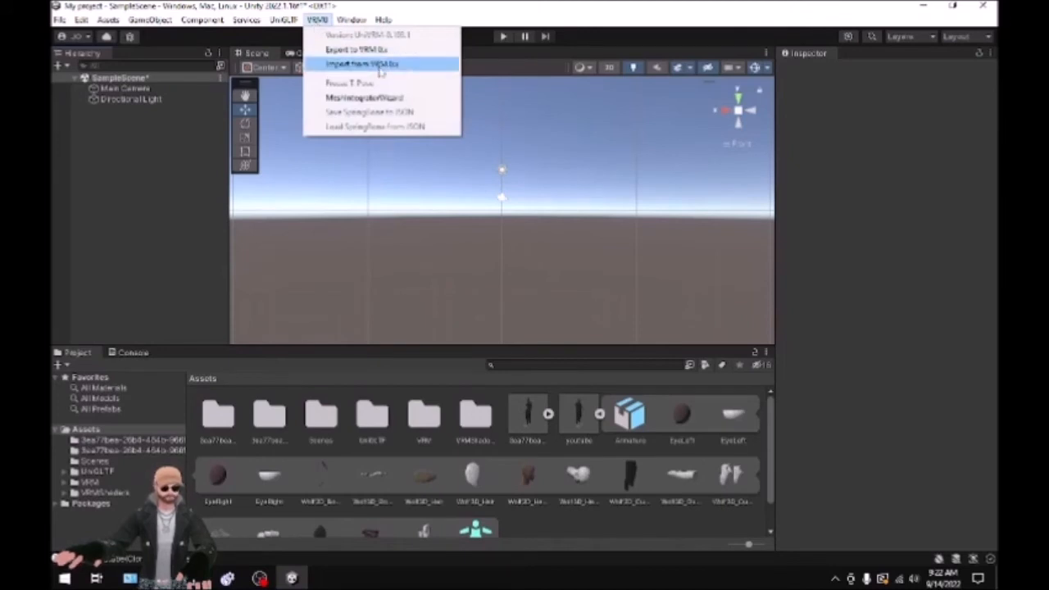
left_click(378, 67)
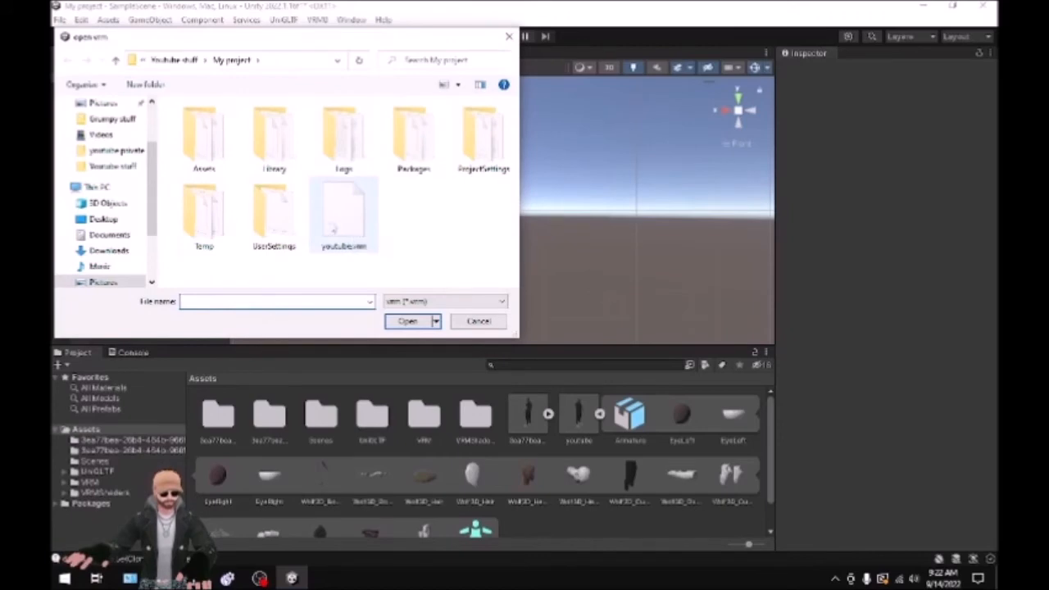
left_click(354, 216)
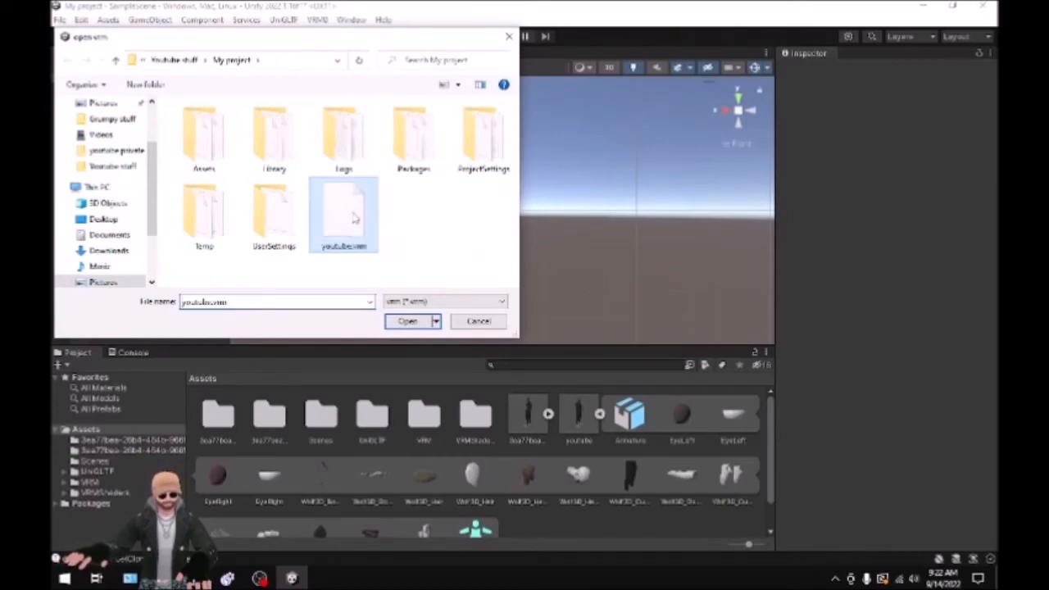
left_click(405, 322)
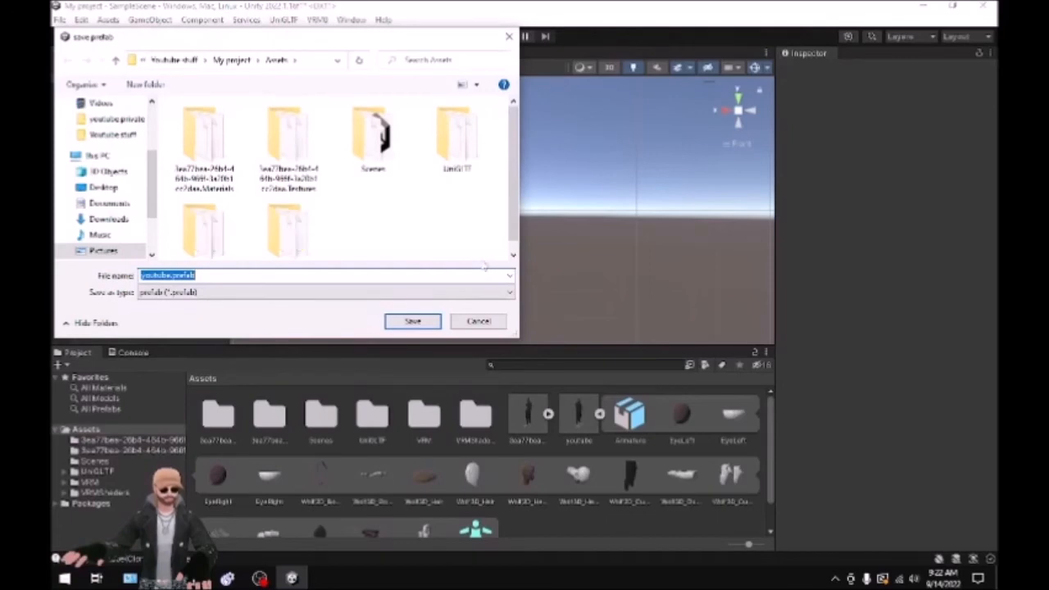
left_click(414, 323)
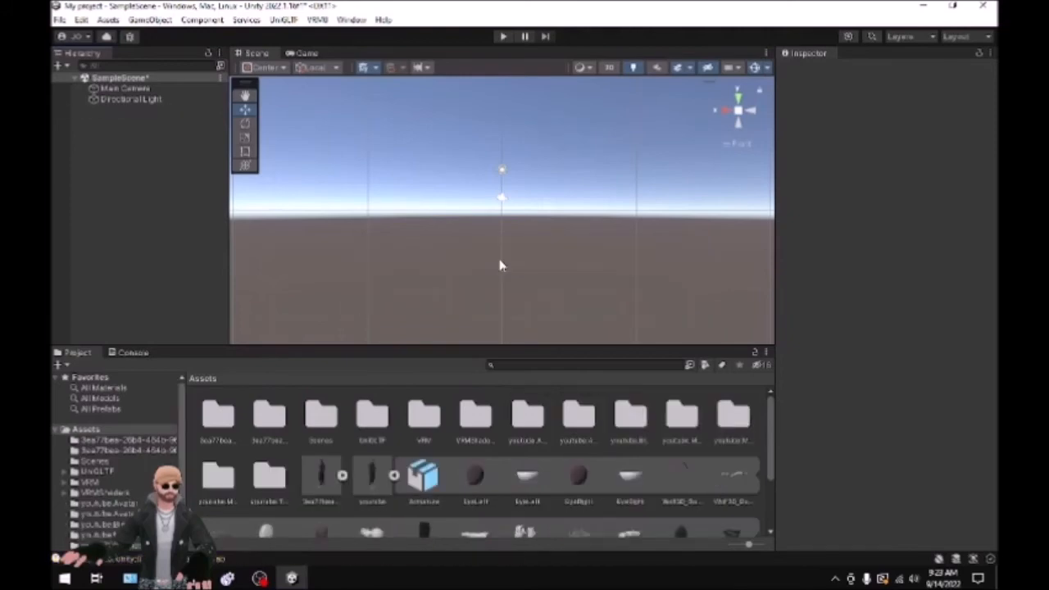
Step: Collapse the youtube FBX's sub-assets and open the imported youtube prefab for editing
left_click(396, 478)
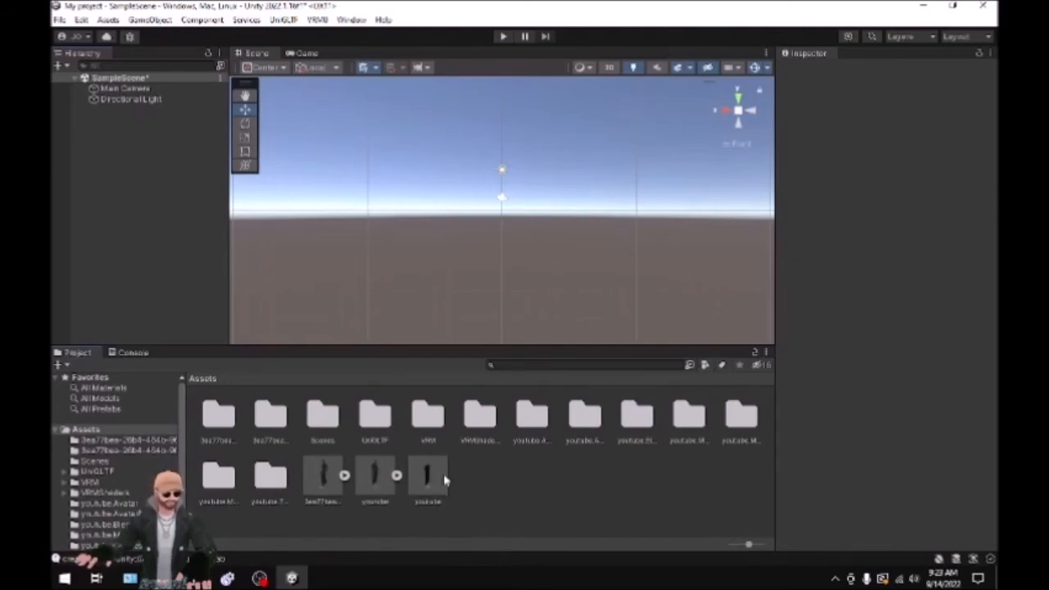
left_click(428, 478)
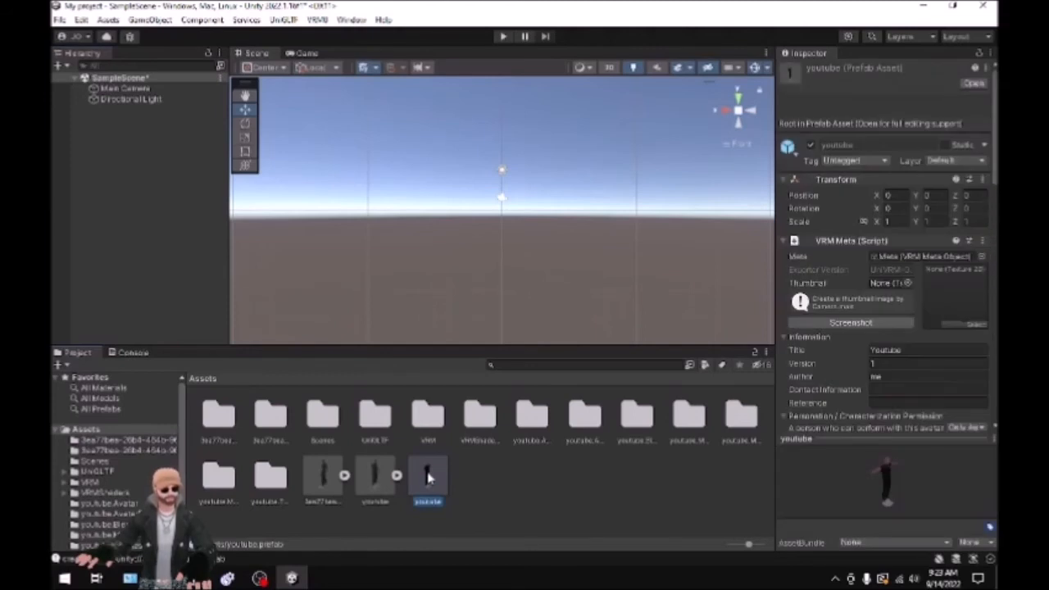
double_click(428, 478)
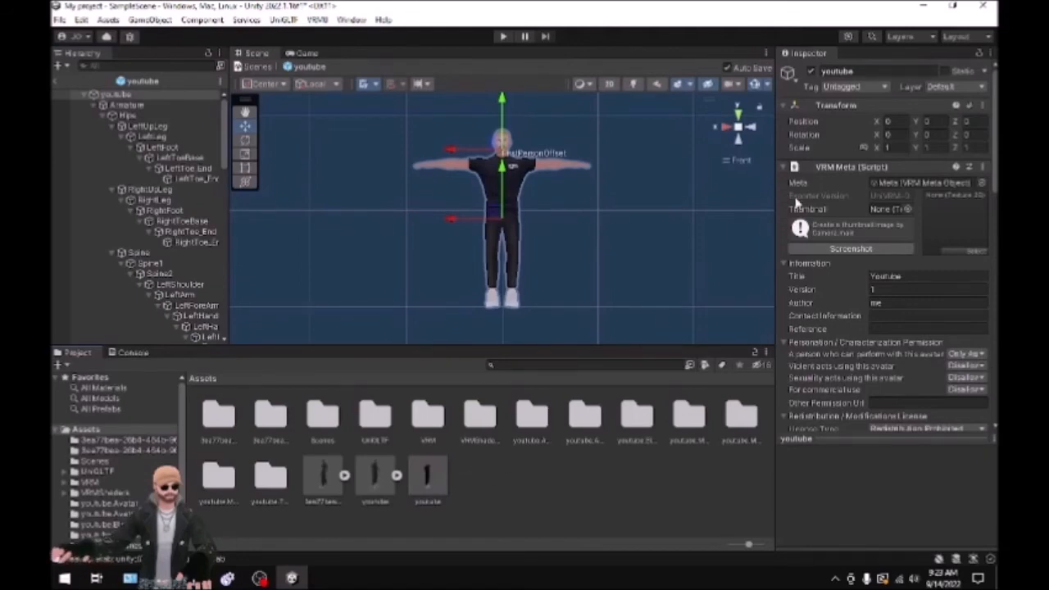
Step: Locate the blend shape avatar referenced by the prefab's VRM Blend Shape Proxy and open the BlendShape asset's settings
scroll(813, 136, "down", 4)
scroll(820, 263, "down", 3)
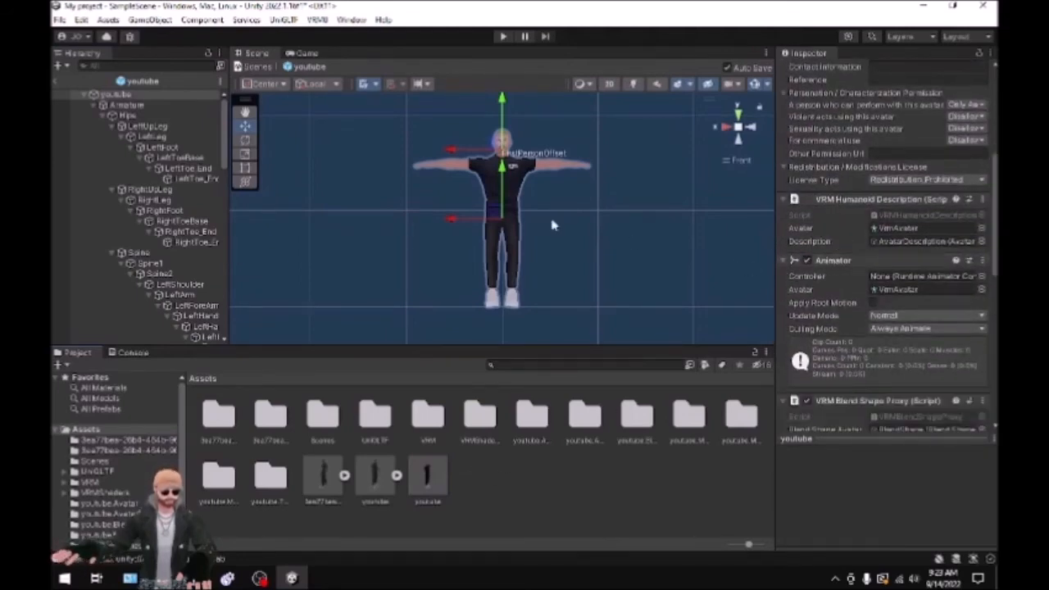
scroll(865, 167, "up", 7)
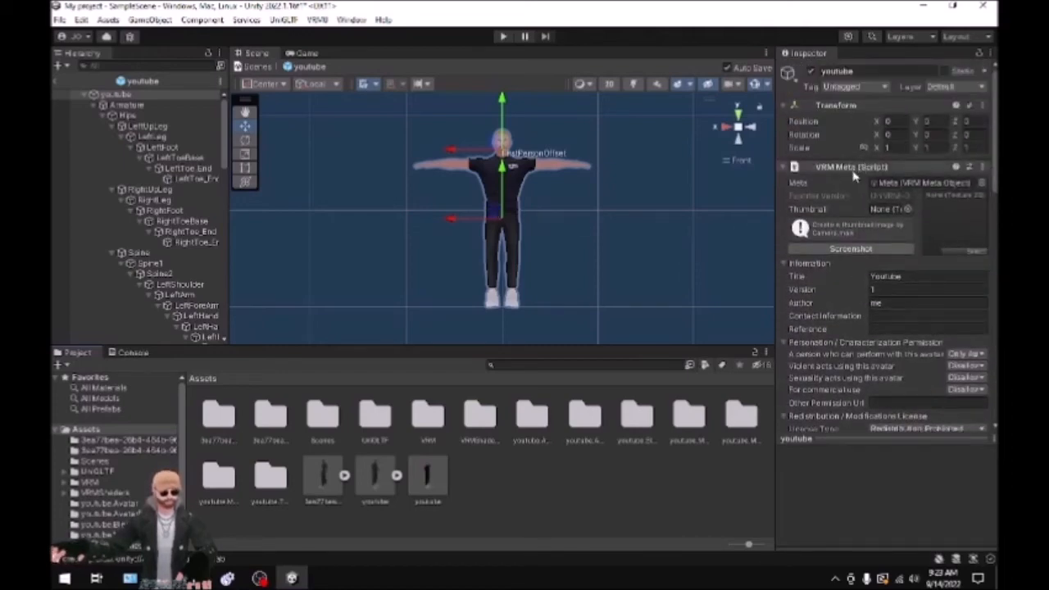
scroll(853, 182, "down", 5)
scroll(847, 183, "down", 2)
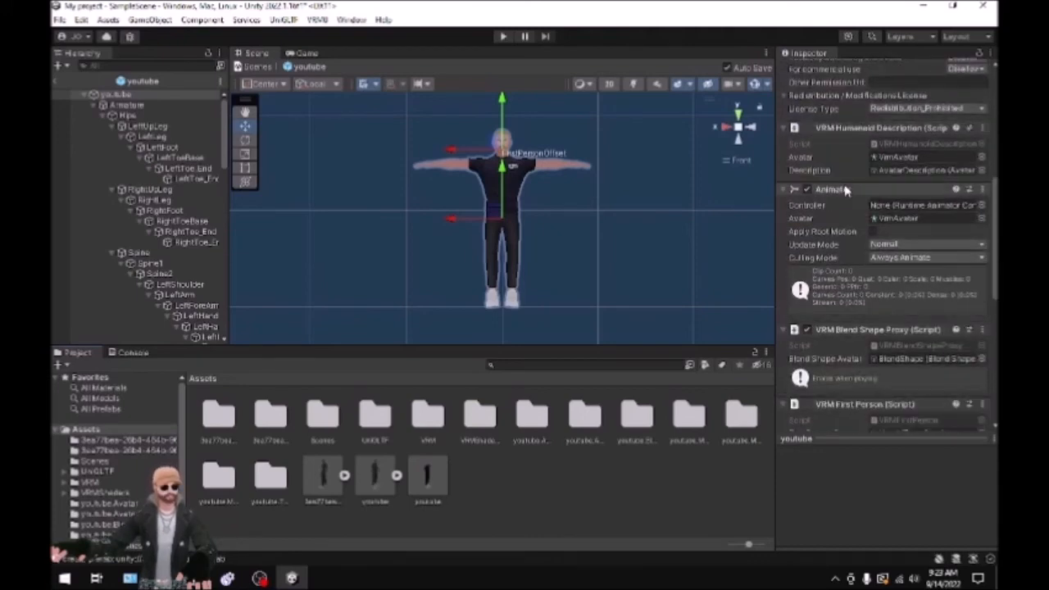
scroll(844, 190, "down", 2)
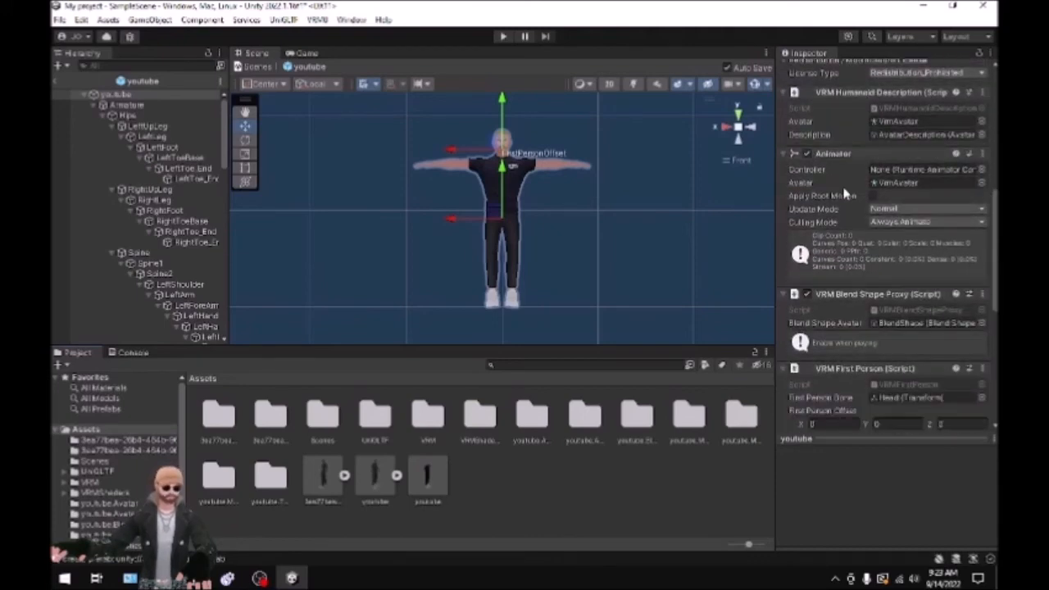
left_click(896, 327)
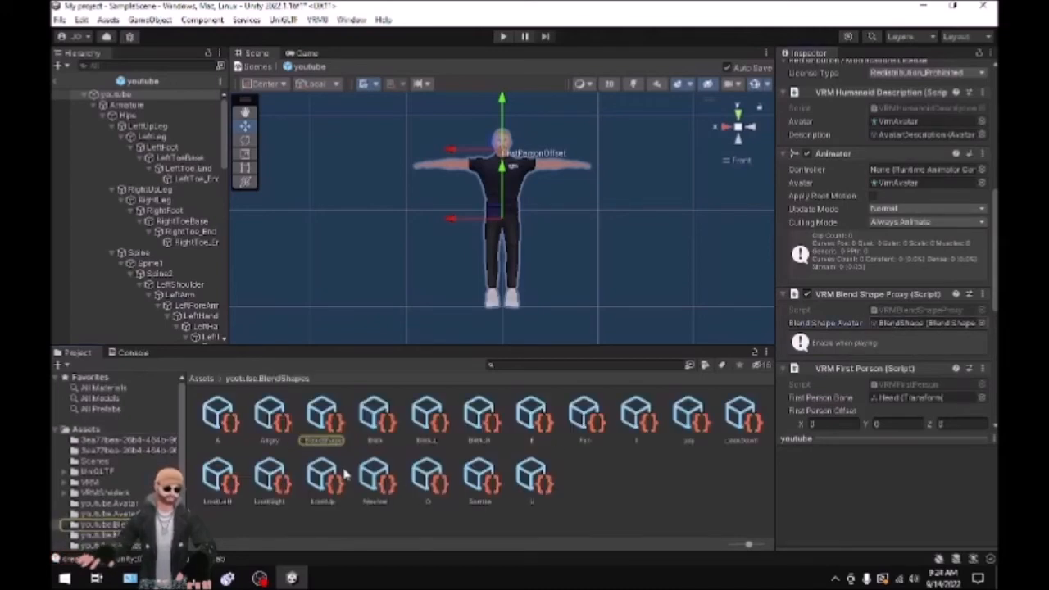
left_click(317, 418)
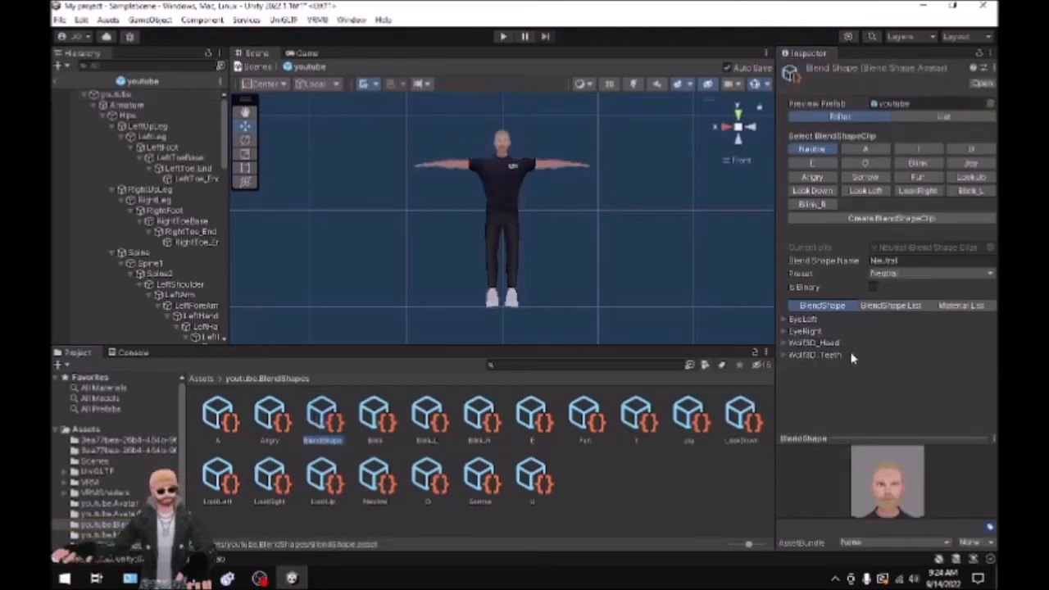
Step: Set viseme_aa of Wolf3D_Head to 100 in blend shape clip A
left_click(869, 149)
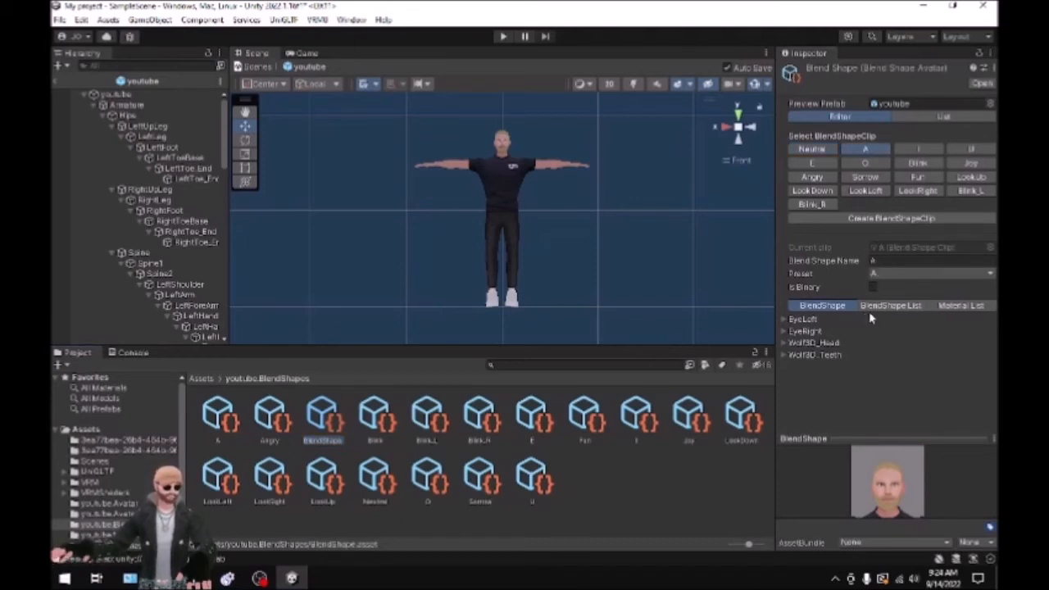
left_click(783, 343)
scroll(822, 391, "down", 3)
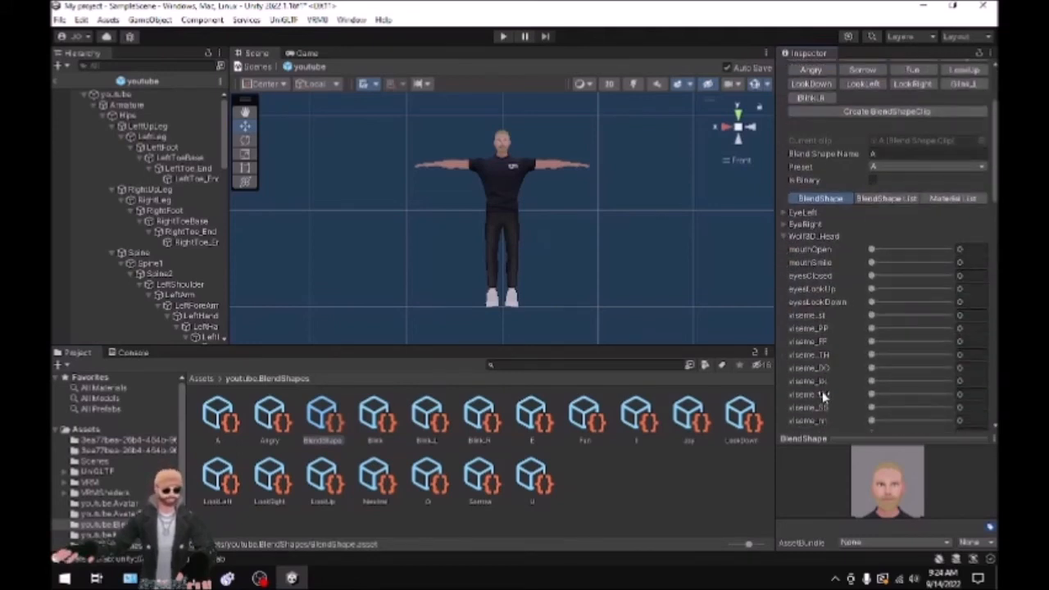
scroll(820, 390, "down", 1)
scroll(818, 397, "down", 1)
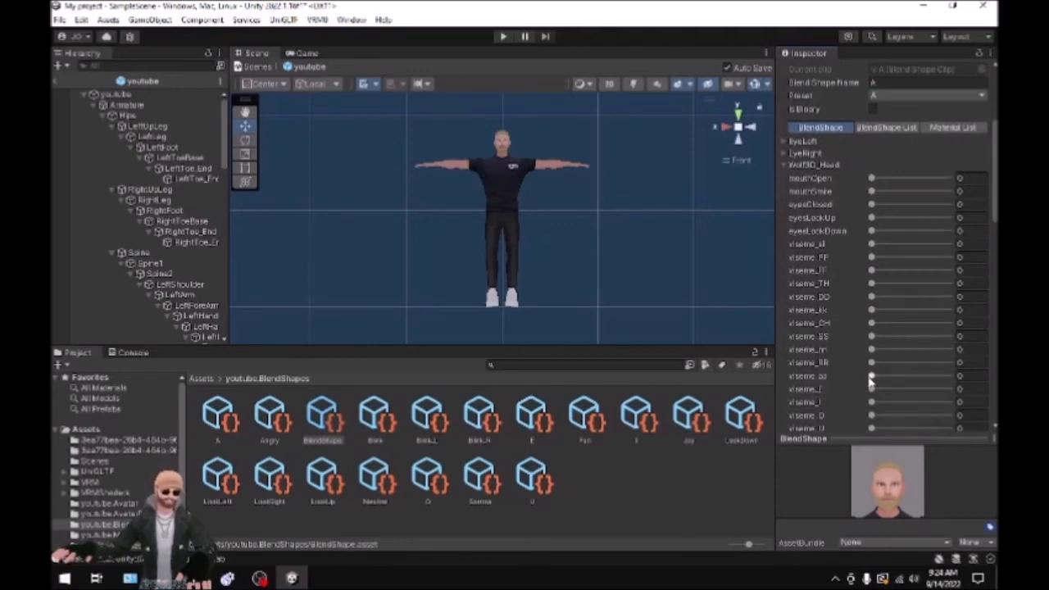
left_click_drag(871, 379, 970, 375)
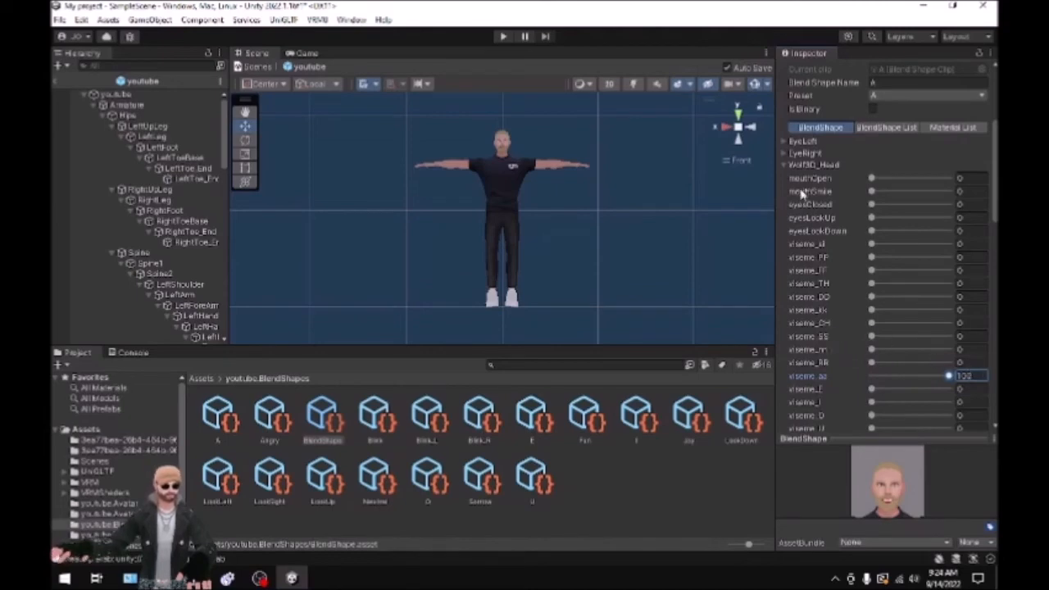
Step: Set viseme_aa of Wolf3D_Teeth to 100 in blend shape clip A
left_click(785, 165)
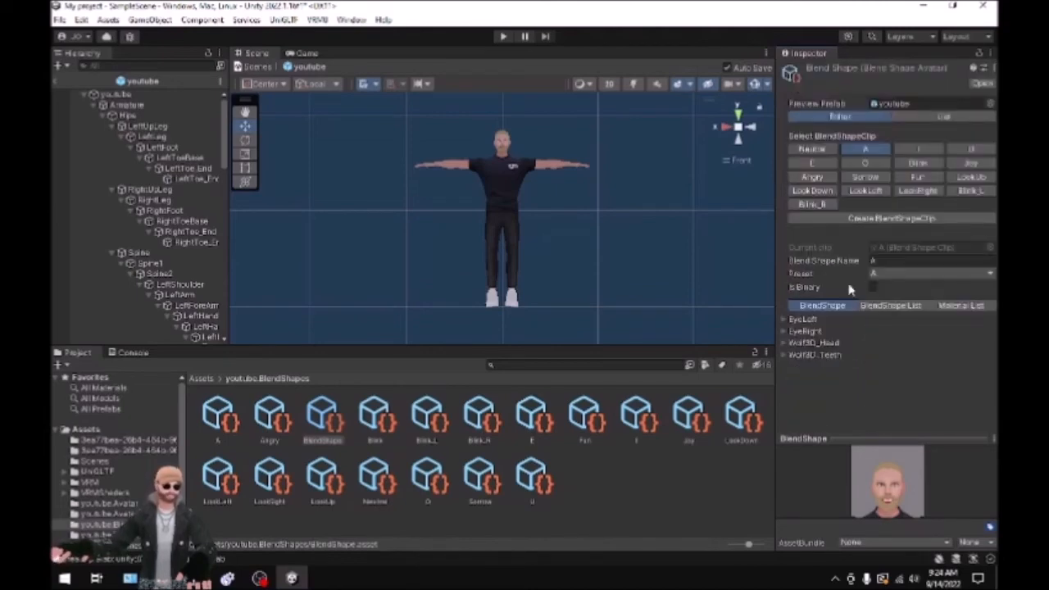
left_click(784, 356)
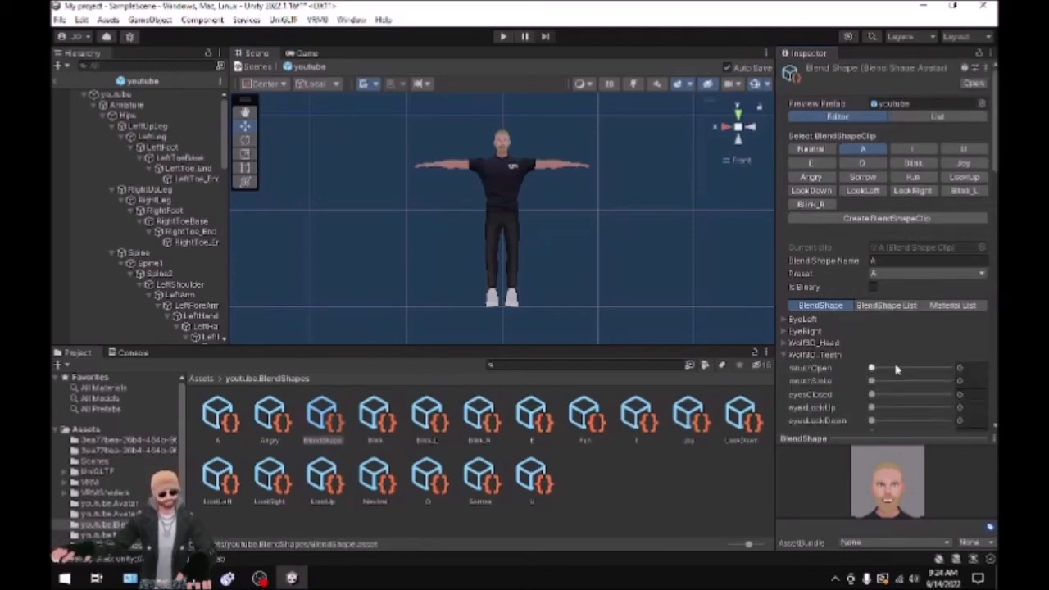
scroll(848, 378, "down", 5)
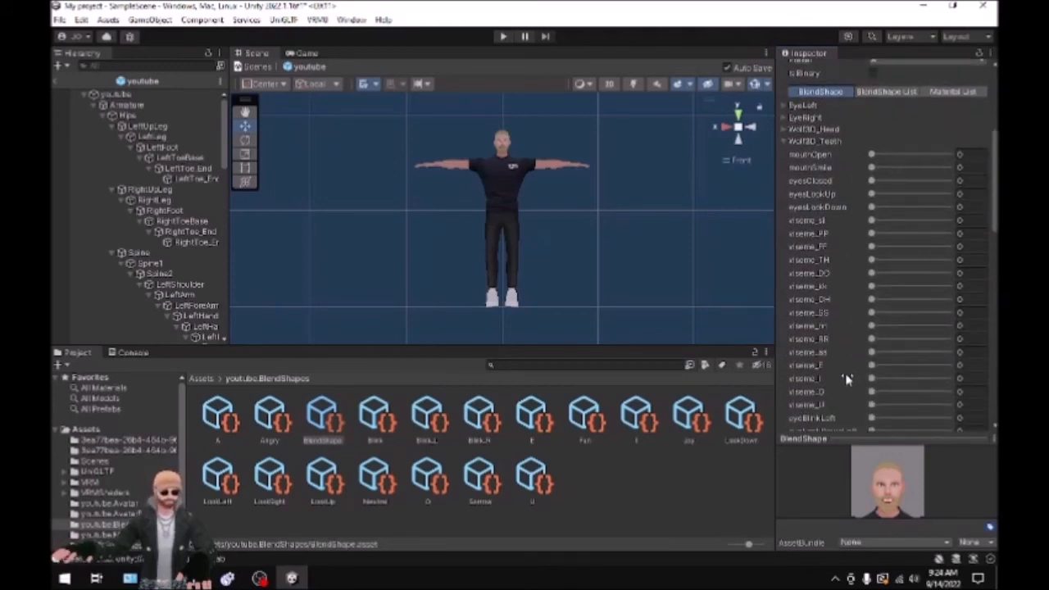
left_click_drag(872, 355, 971, 355)
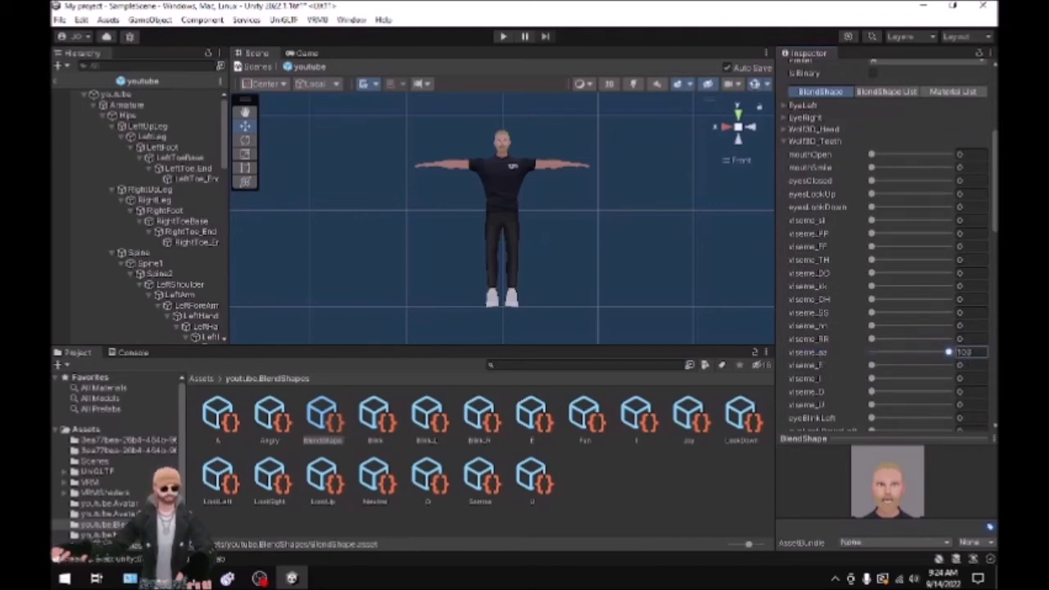
Step: Switch to blend shape clip I and set viseme_I of Wolf3D_Head to 100
scroll(844, 185, "up", 3)
scroll(854, 211, "up", 4)
left_click(906, 153)
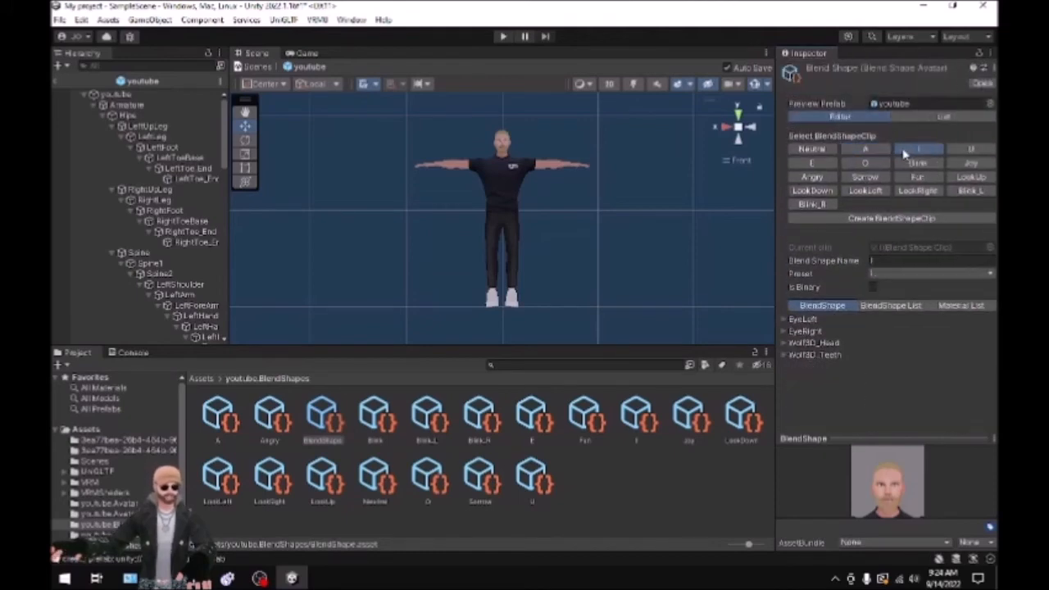
left_click(783, 343)
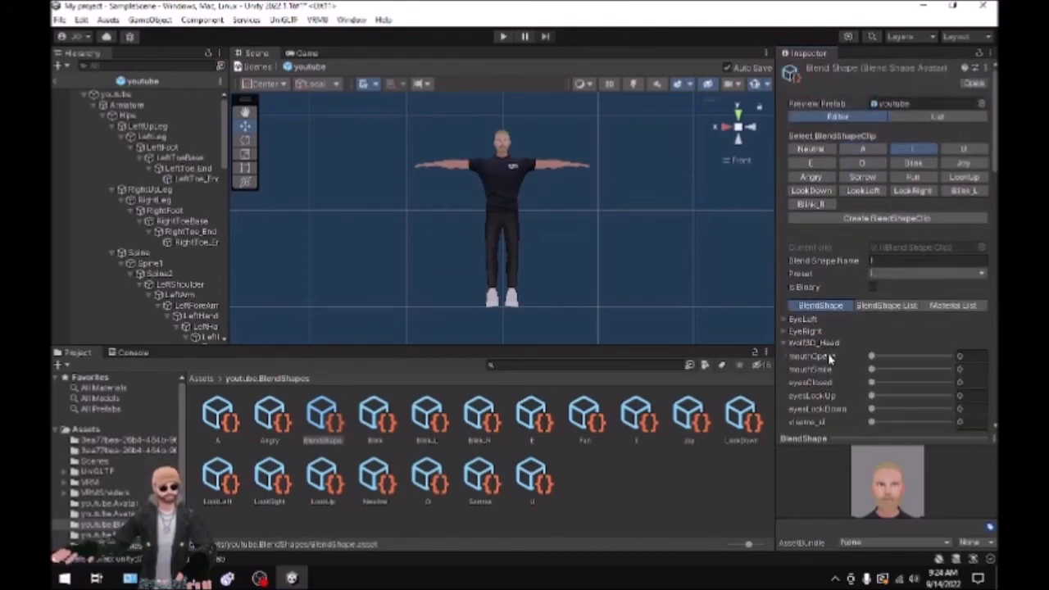
scroll(853, 378, "down", 3)
scroll(852, 378, "down", 2)
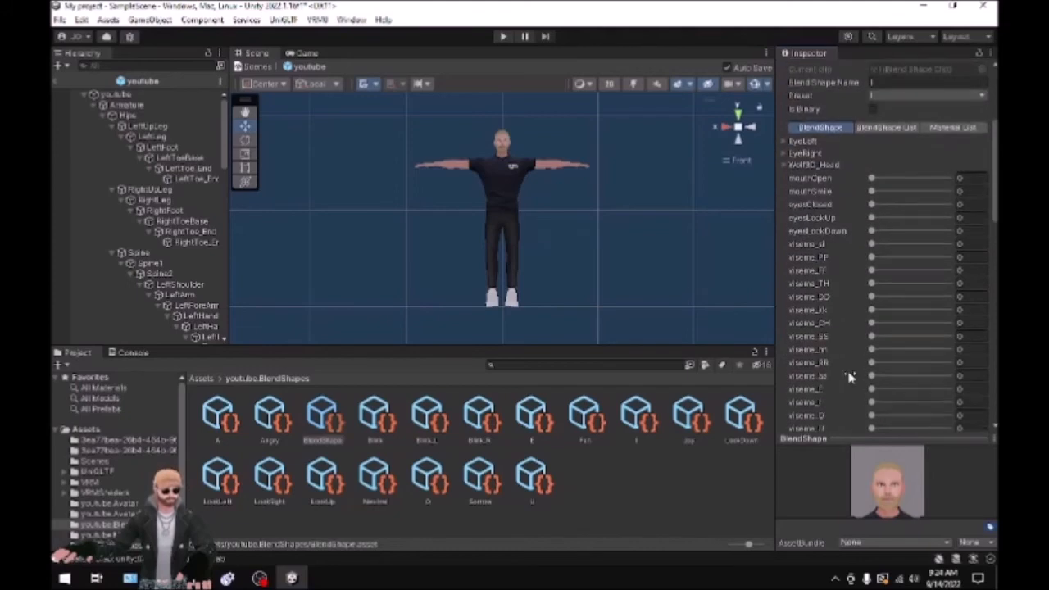
scroll(849, 377, "down", 1)
left_click_drag(872, 367, 950, 367)
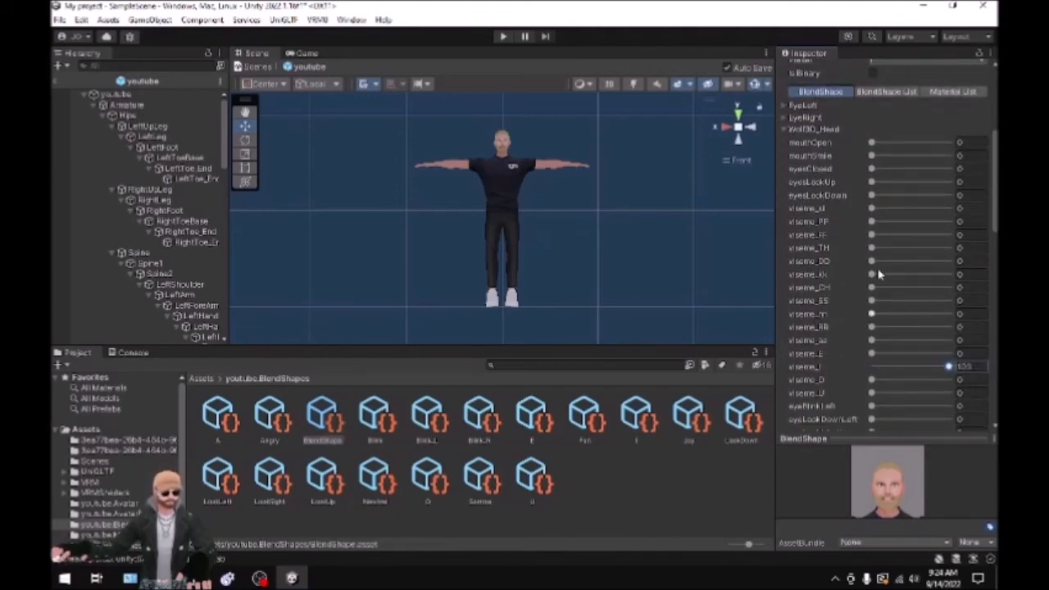
Step: Set viseme_I of Wolf3D_Teeth to 100 in blend shape clip I
left_click(786, 130)
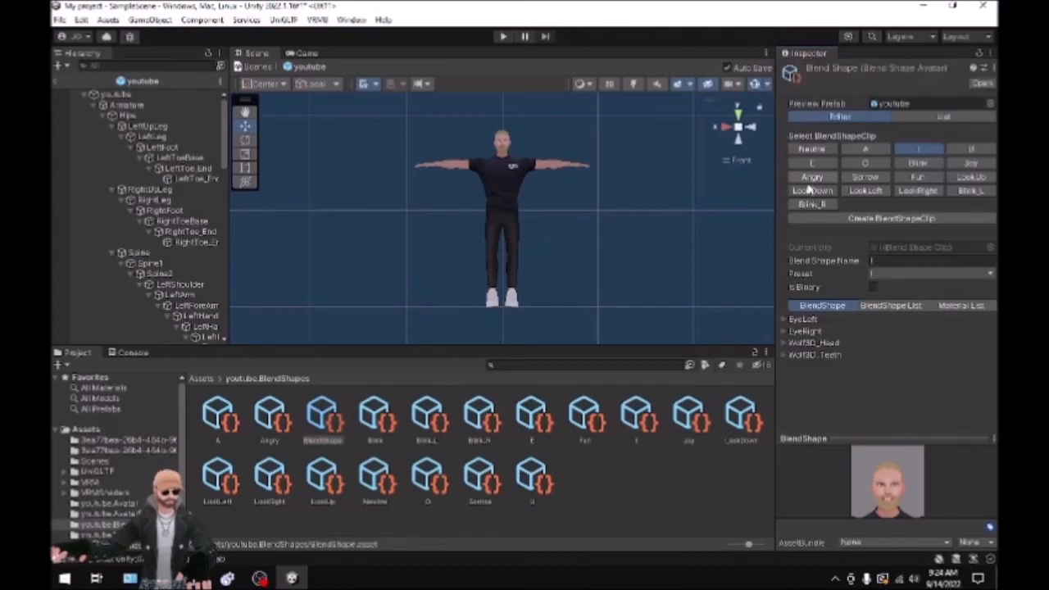
left_click(787, 343)
scroll(852, 365, "down", 10)
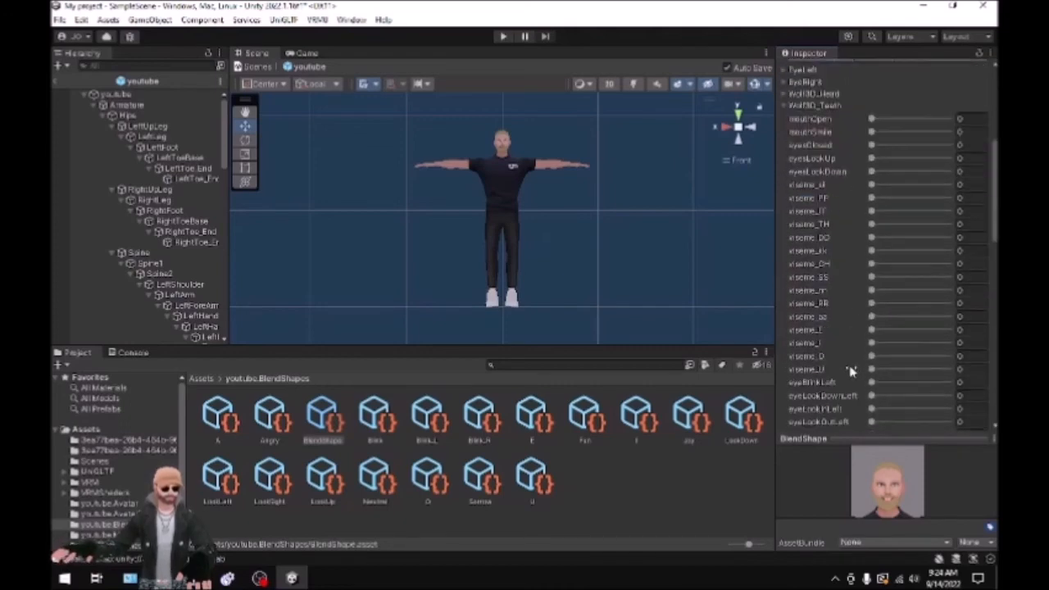
scroll(848, 370, "down", 3)
scroll(849, 372, "up", 3)
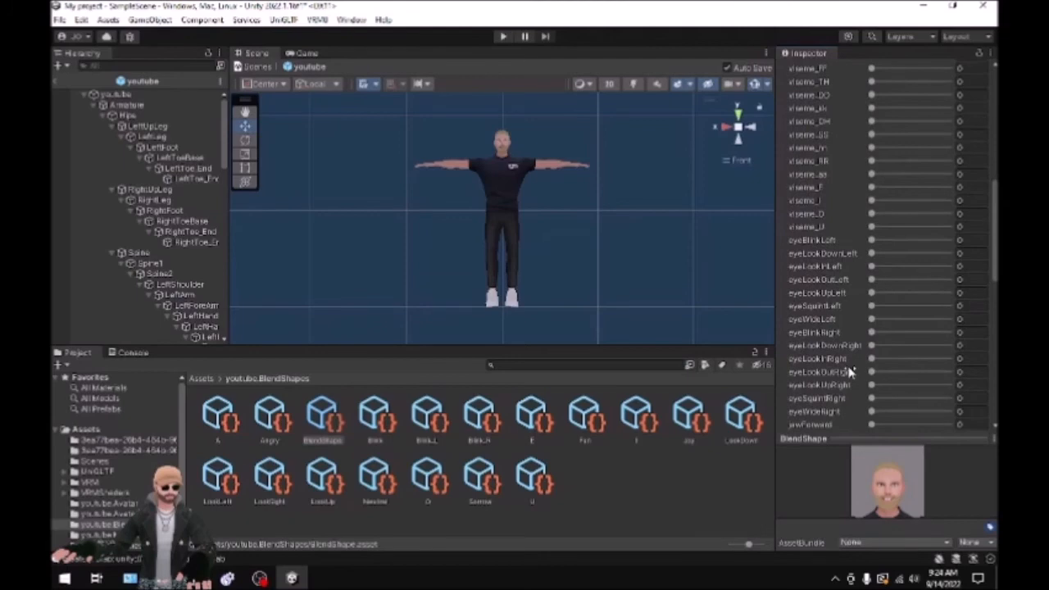
scroll(849, 369, "up", 3)
left_click_drag(872, 271, 986, 277)
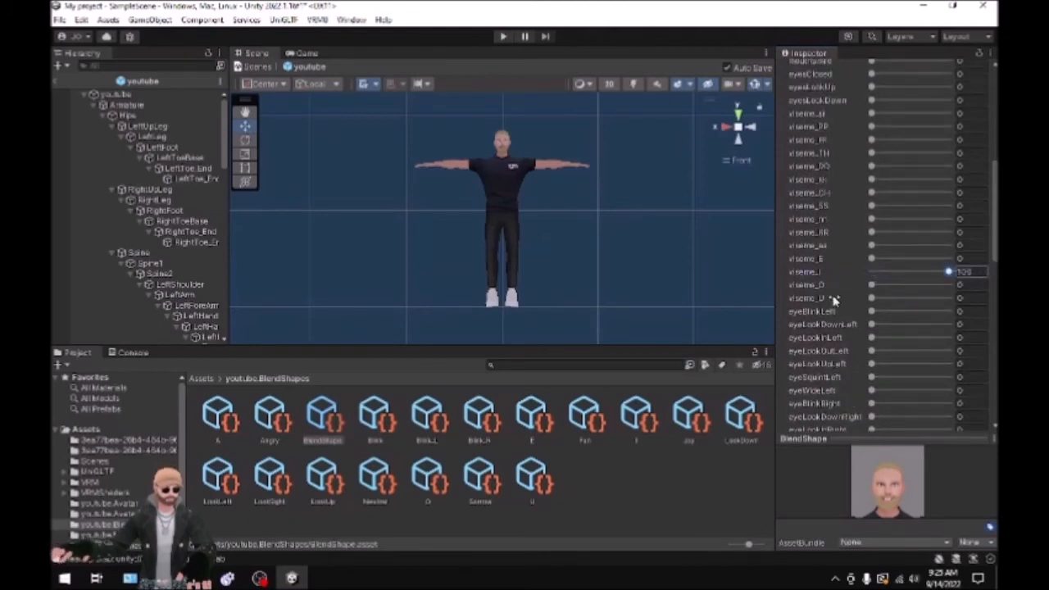
Step: Switch to blend shape clip U and set viseme_U of Wolf3D_Head to 100
scroll(821, 298, "up", 10)
left_click(963, 113)
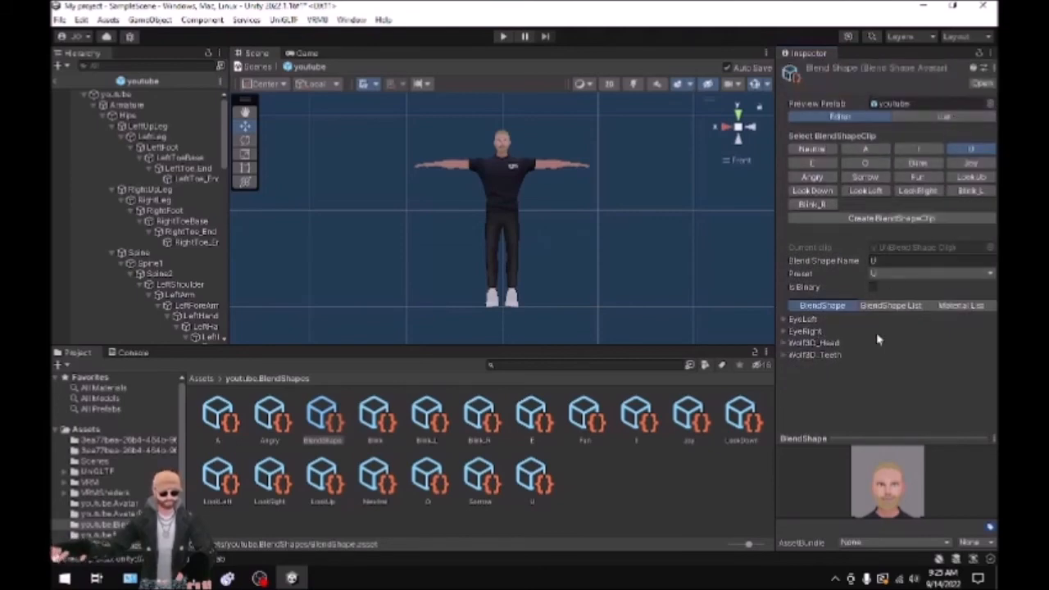
left_click(784, 344)
scroll(848, 377, "down", 8)
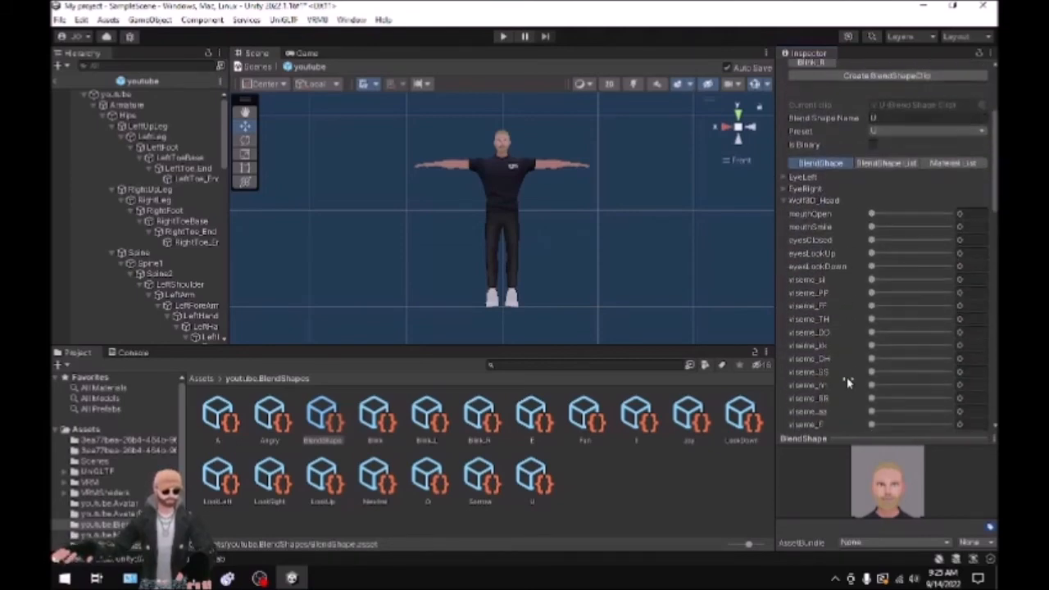
scroll(848, 380, "up", 6)
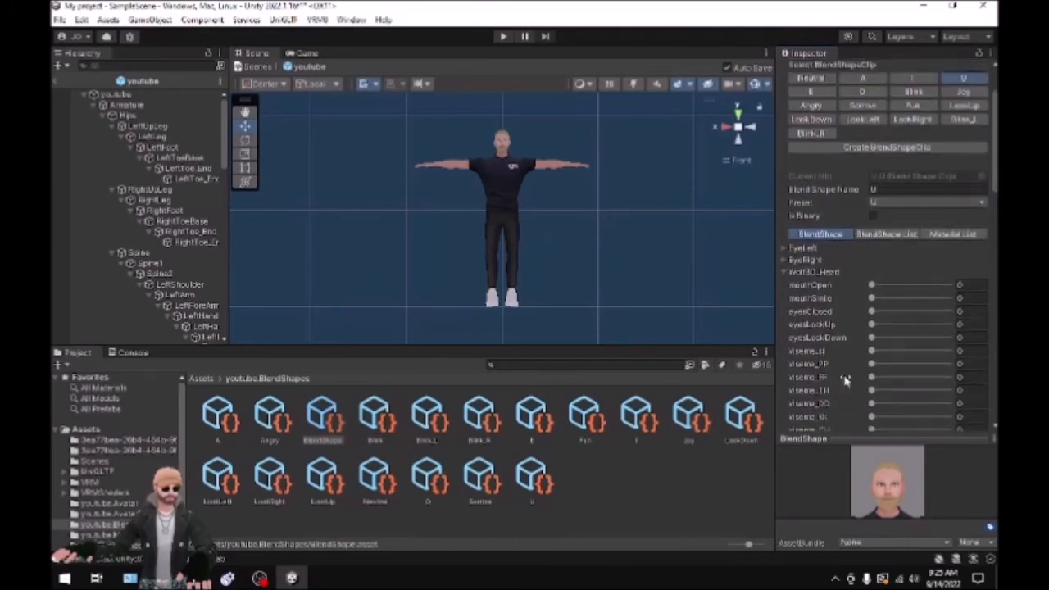
scroll(842, 377, "down", 5)
left_click_drag(872, 394, 949, 398)
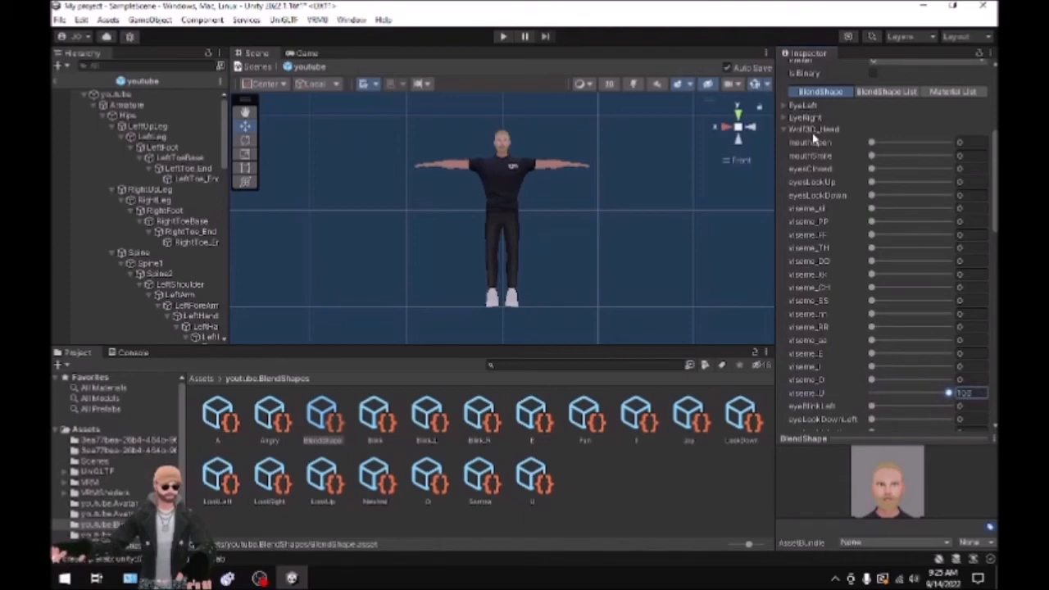
Step: Set viseme_U of Wolf3D_Teeth to 100 in blend shape clip U
left_click(787, 131)
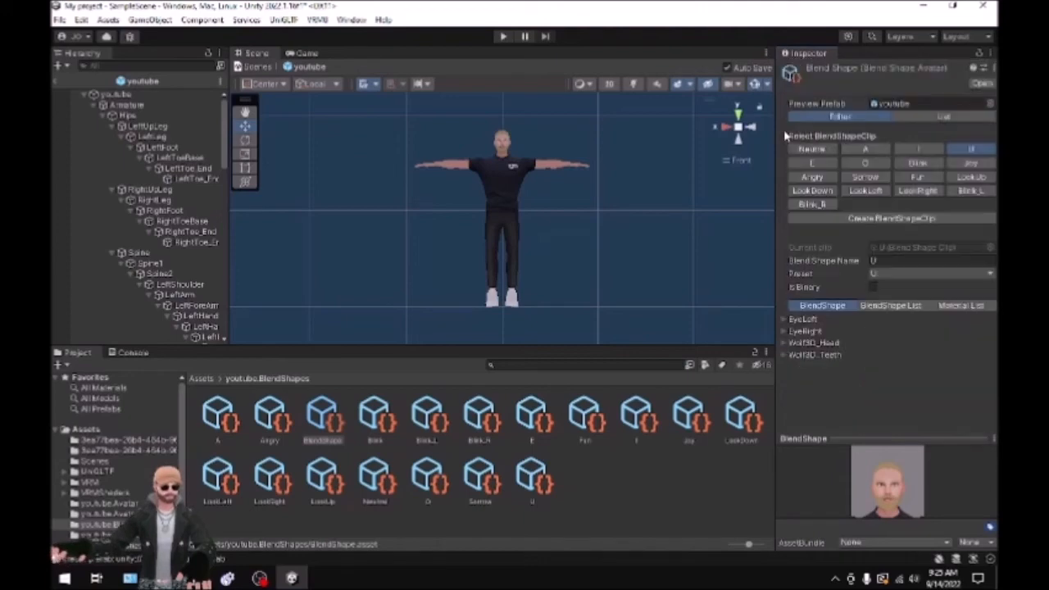
left_click(784, 356)
scroll(852, 379, "down", 6)
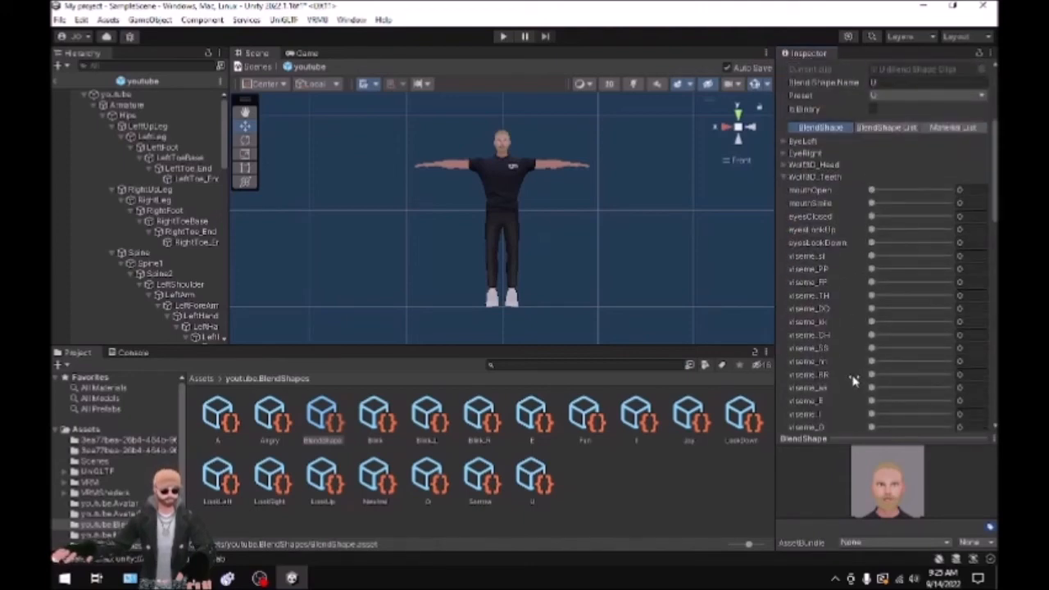
scroll(849, 375, "down", 3)
left_click(872, 370)
left_click_drag(878, 375, 986, 377)
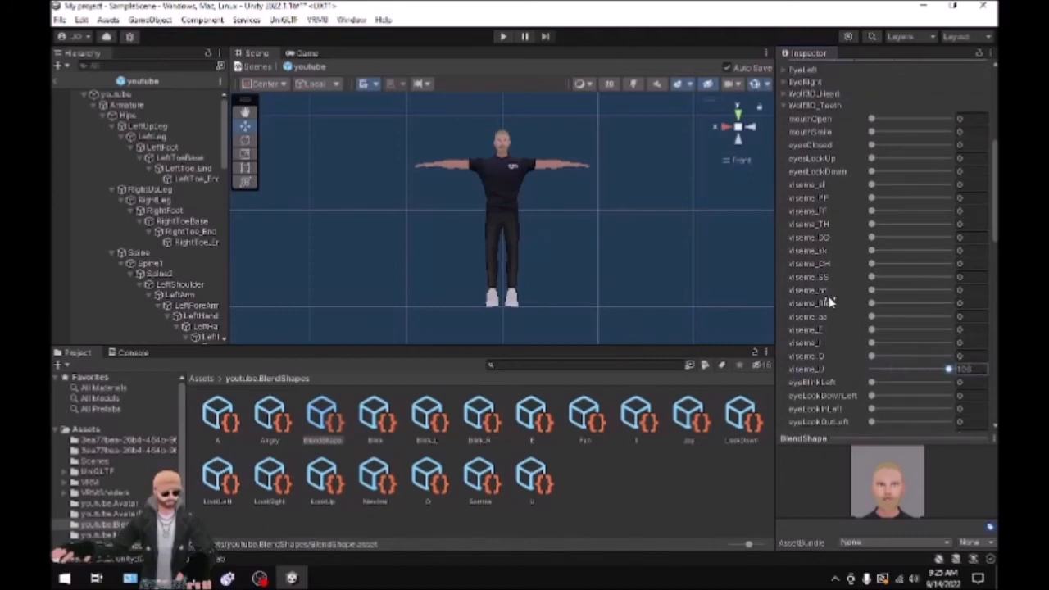
Step: Switch to blend shape clip E and set viseme_E of Wolf3D_Head to 100
scroll(829, 302, "up", 10)
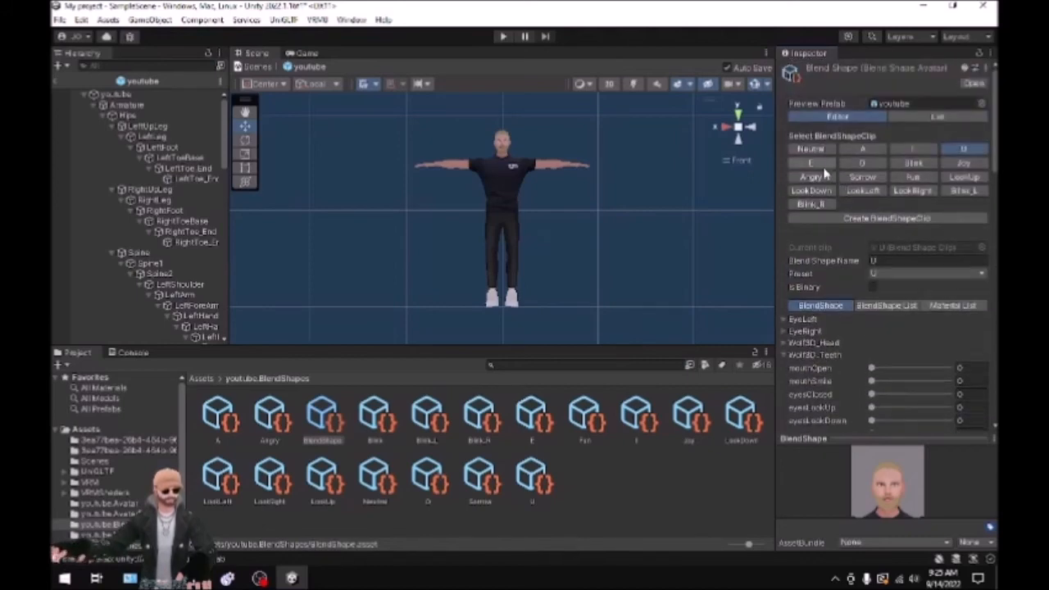
left_click(814, 164)
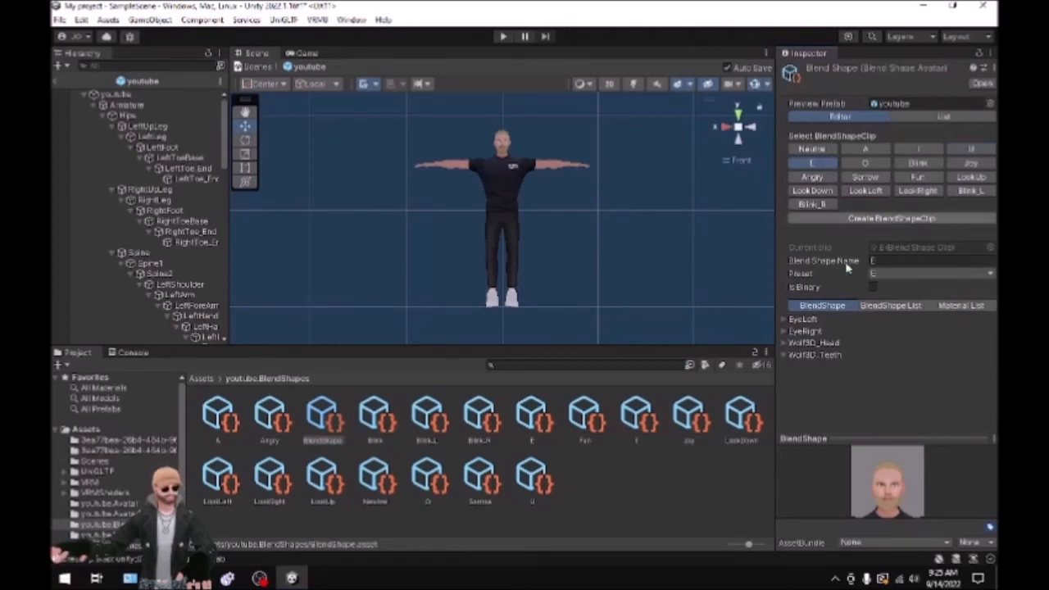
left_click(784, 344)
scroll(838, 374, "down", 5)
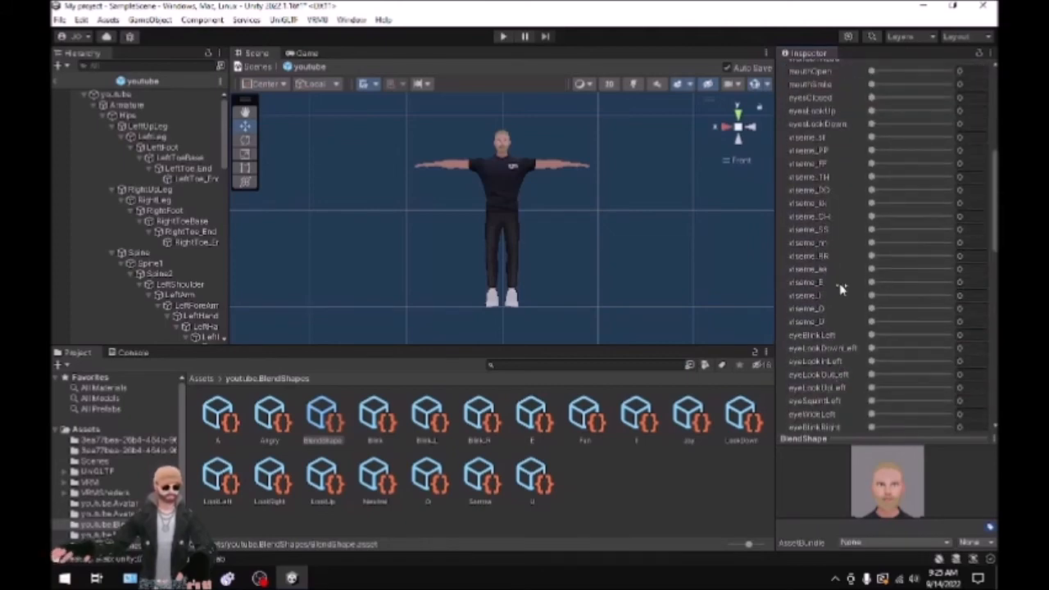
left_click_drag(872, 282, 986, 287)
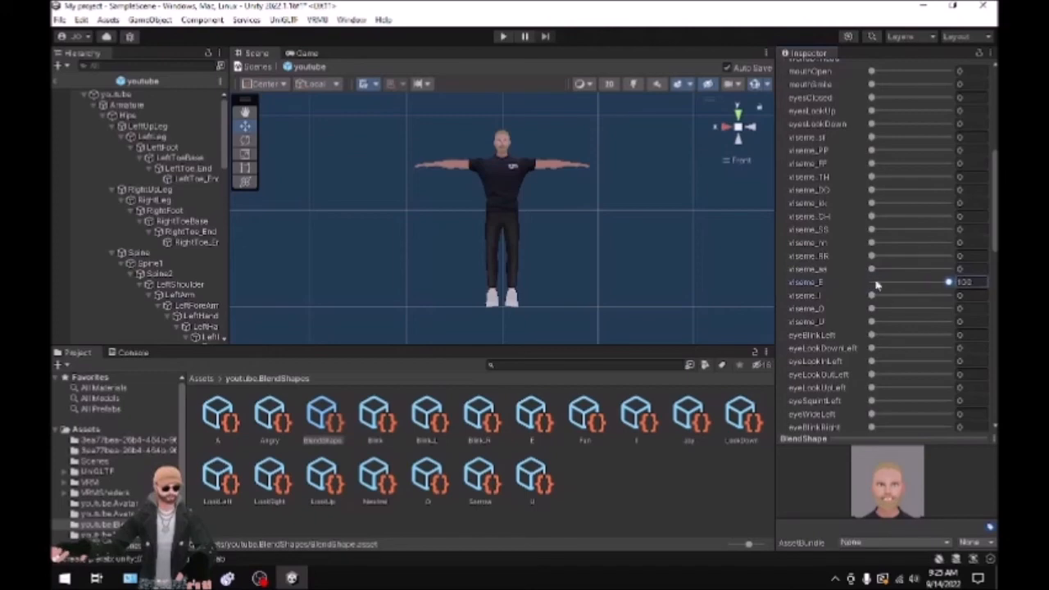
Step: Set viseme_E of Wolf3D_Teeth to 100 in blend shape clip E
scroll(842, 293, "up", 5)
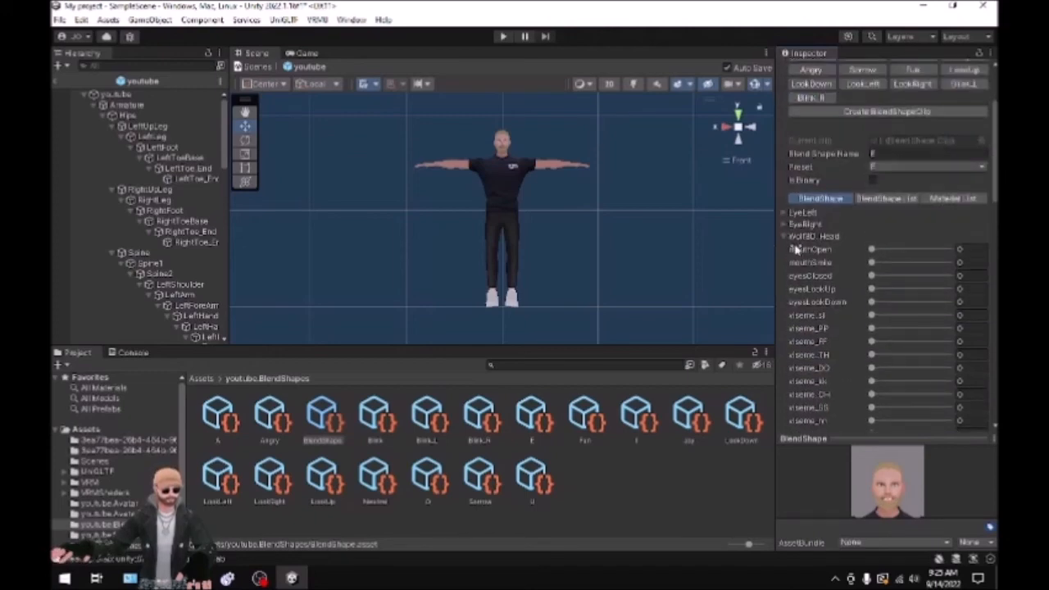
left_click(785, 237)
left_click(785, 355)
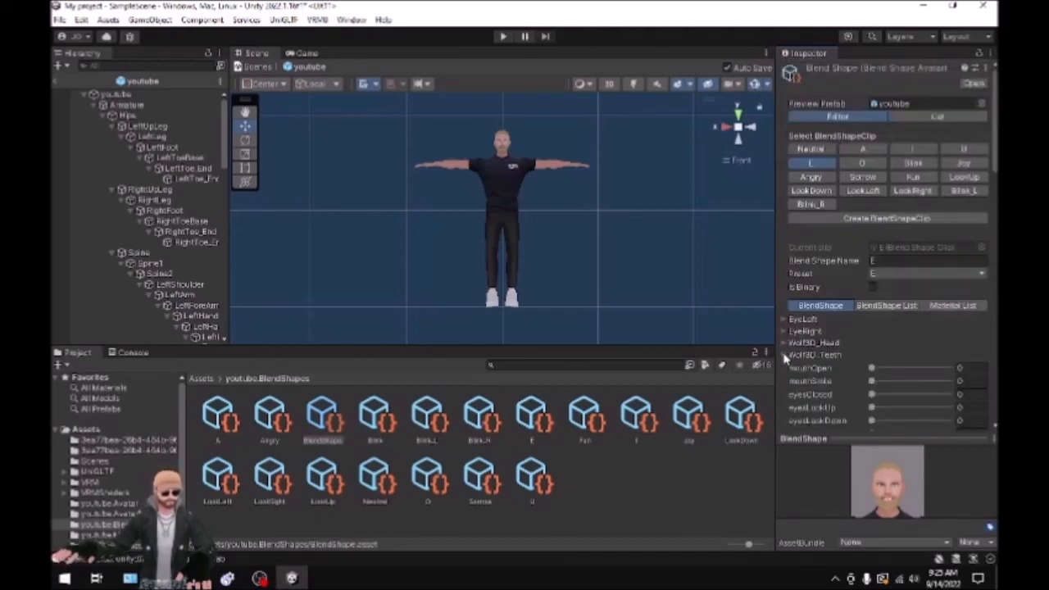
scroll(825, 370, "down", 8)
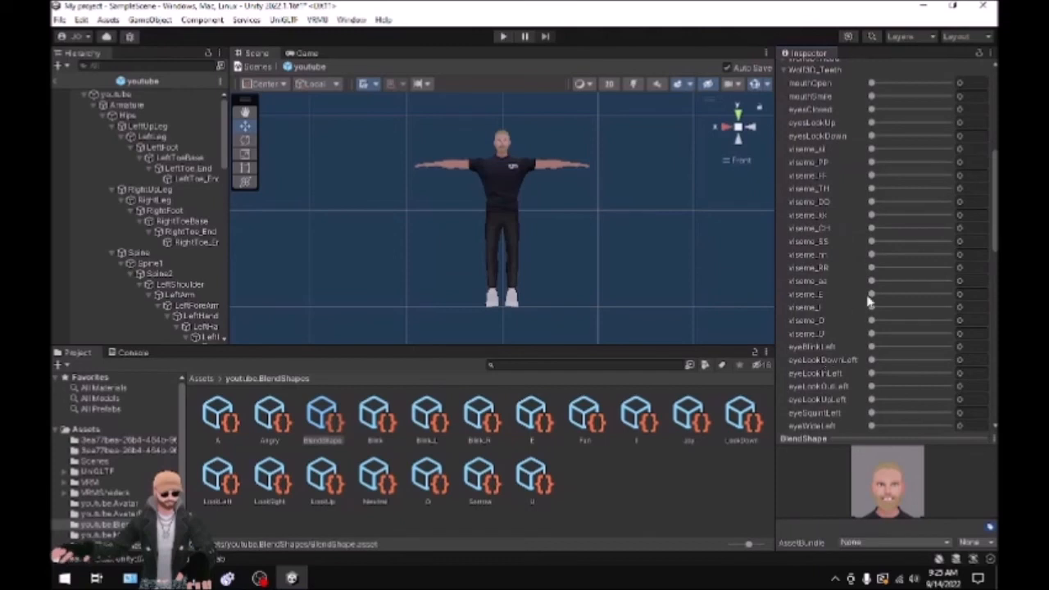
left_click_drag(872, 295, 982, 299)
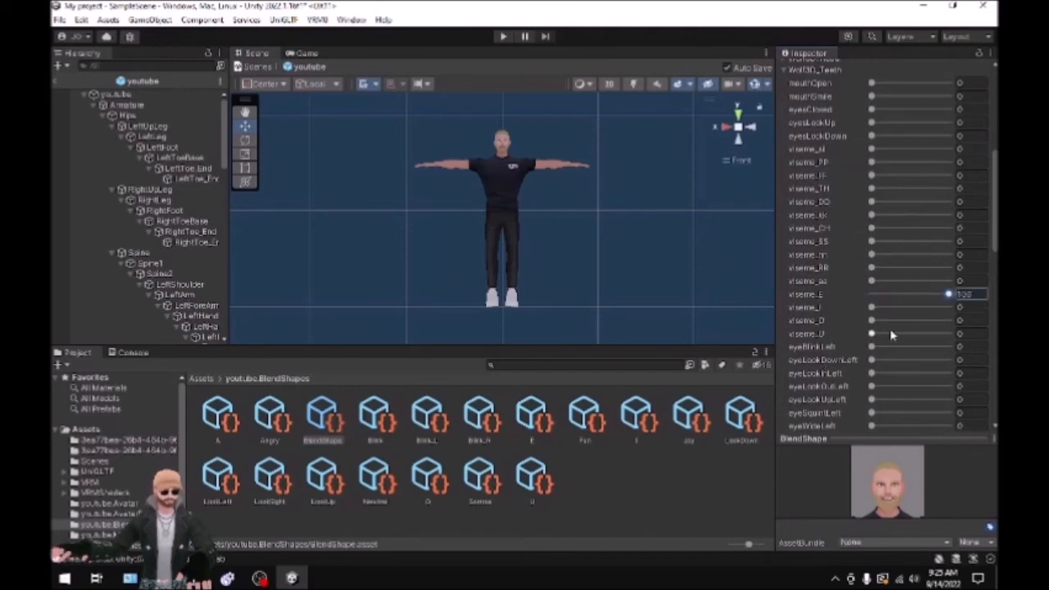
Step: Switch to blend shape clip O and raise viseme_O of Wolf3D_Head
scroll(844, 333, "up", 8)
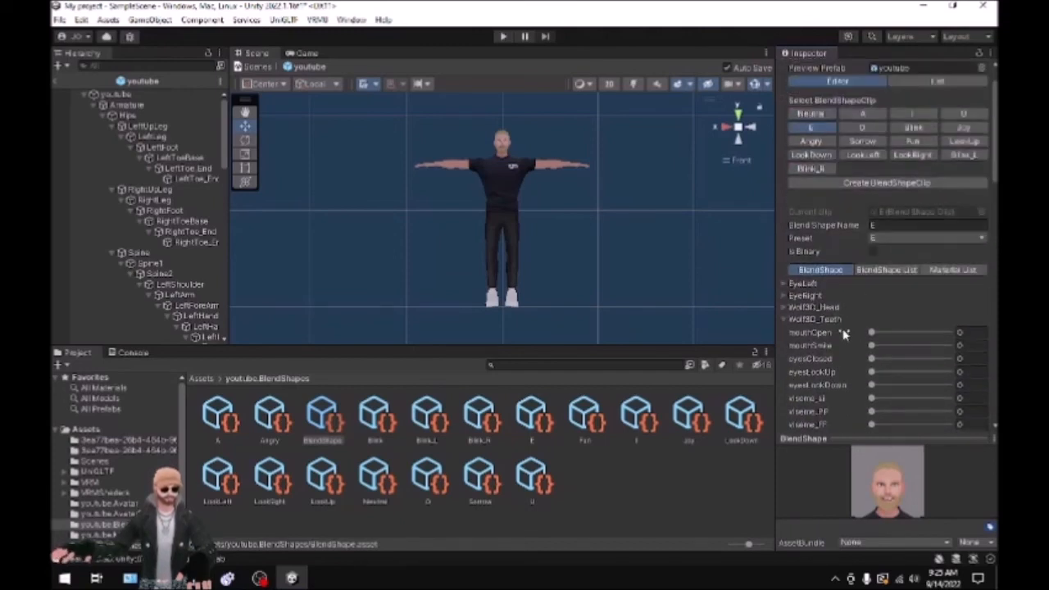
left_click(862, 128)
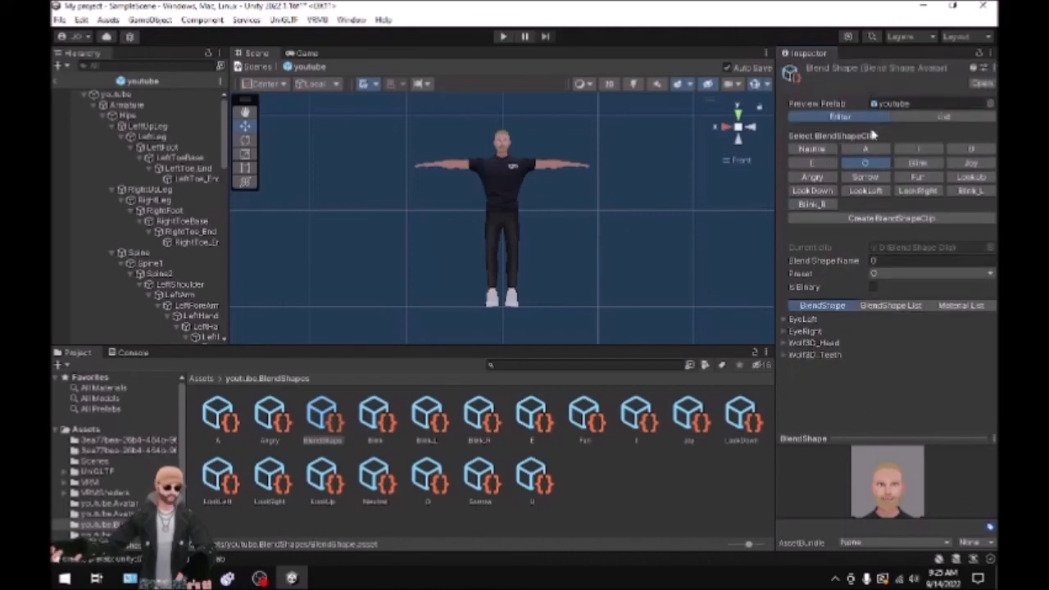
left_click(786, 343)
scroll(806, 370, "down", 10)
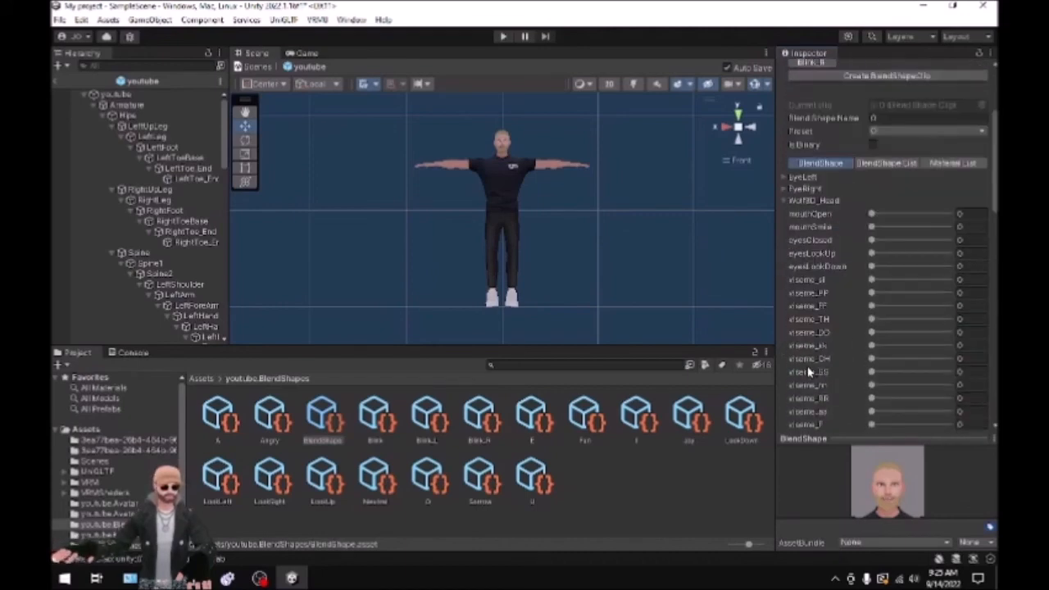
scroll(806, 371, "down", 6)
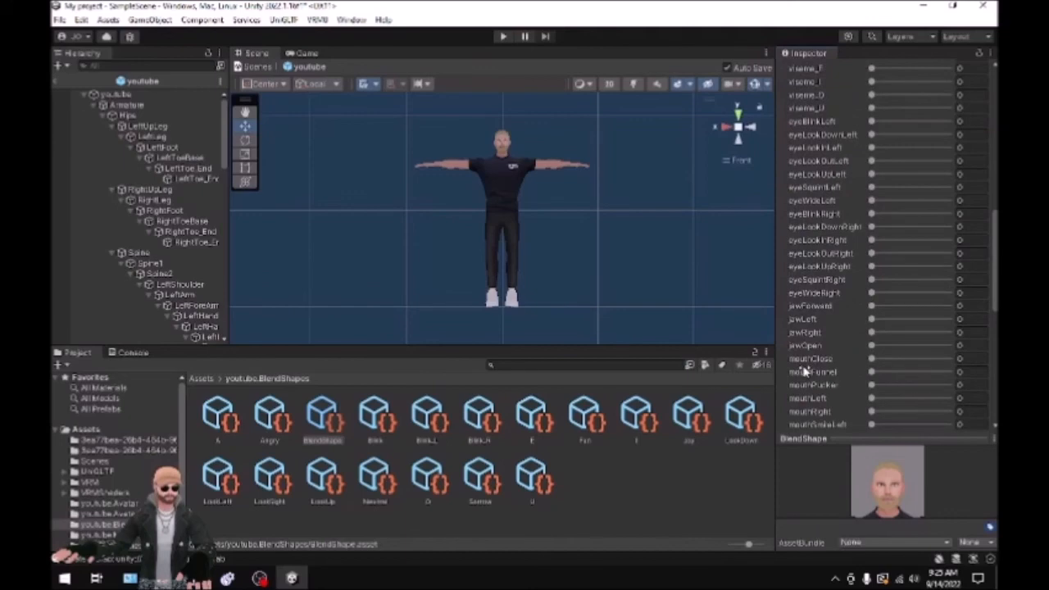
scroll(806, 371, "up", 5)
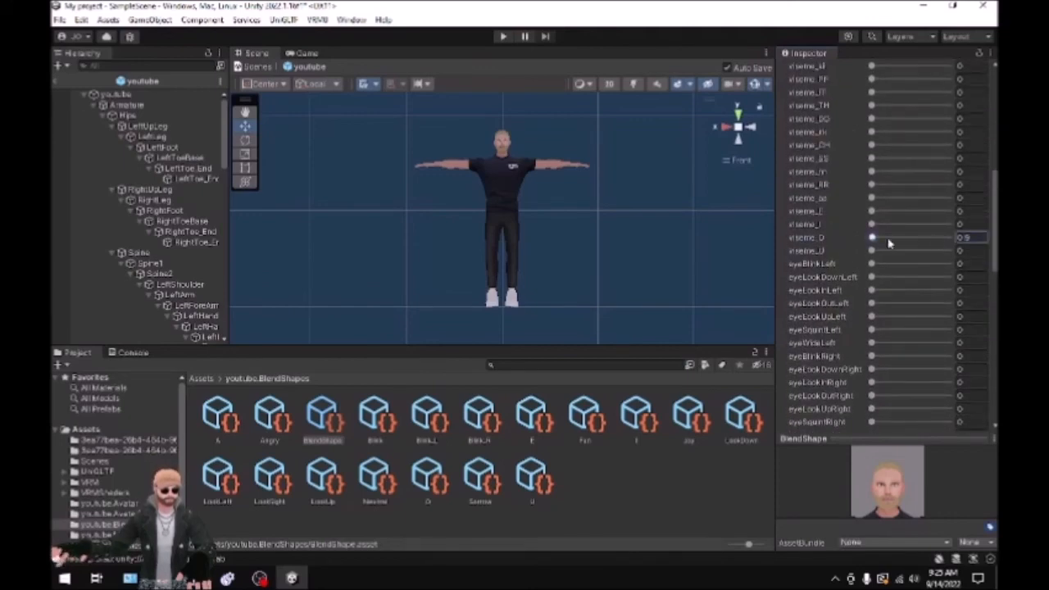
Step: Set viseme_O of Wolf3D_Teeth to 100 in blend shape clip O
scroll(874, 269, "up", 10)
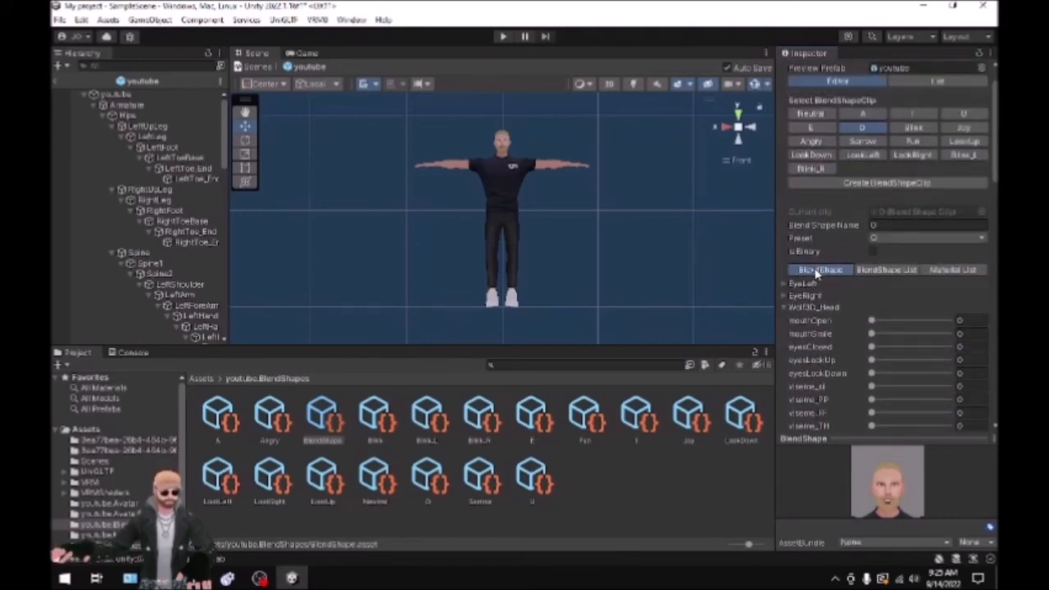
left_click(783, 308)
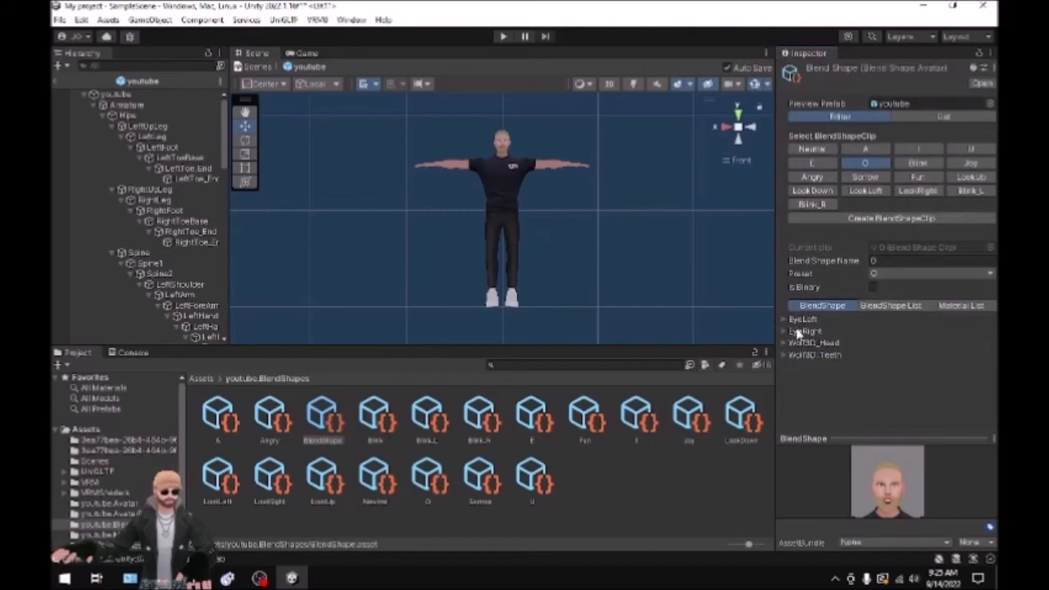
left_click(784, 355)
scroll(840, 370, "down", 8)
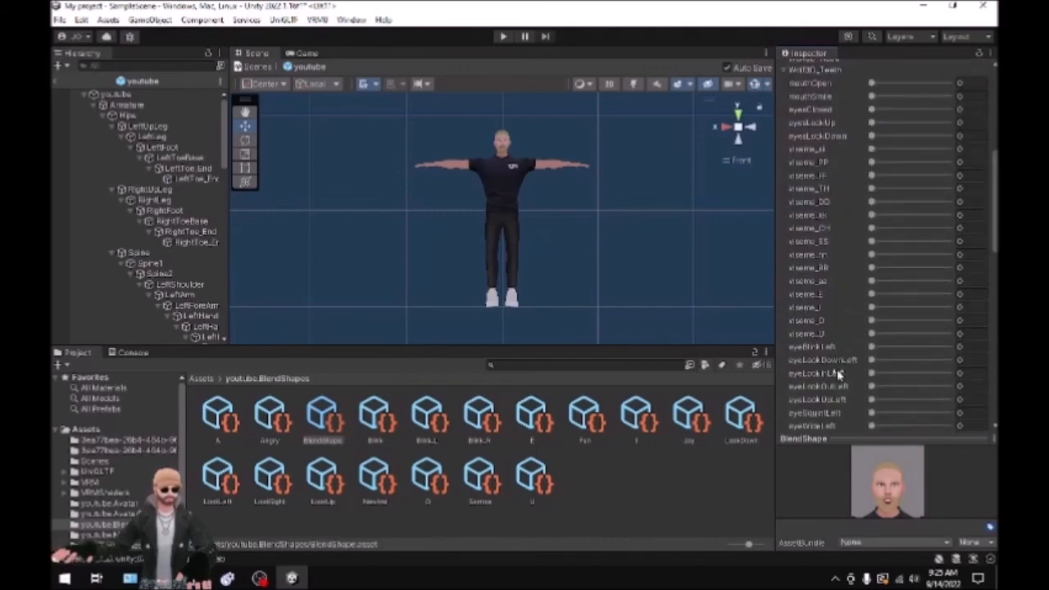
left_click_drag(874, 324, 978, 329)
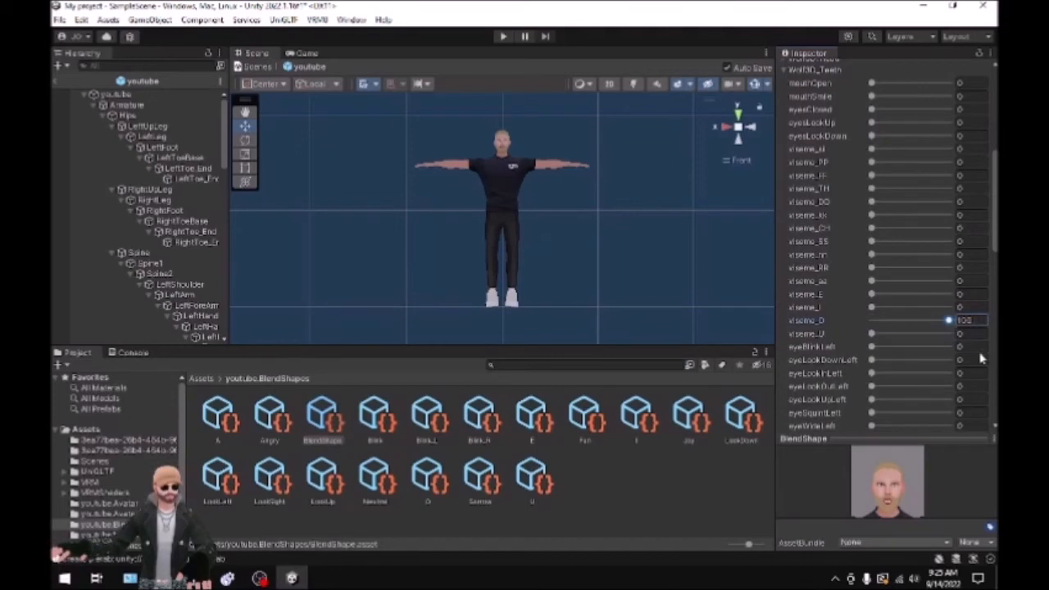
Step: Switch to blend shape clip Blink and set eyeBlinkLeft of EyeLeft to 100
scroll(940, 167, "up", 3)
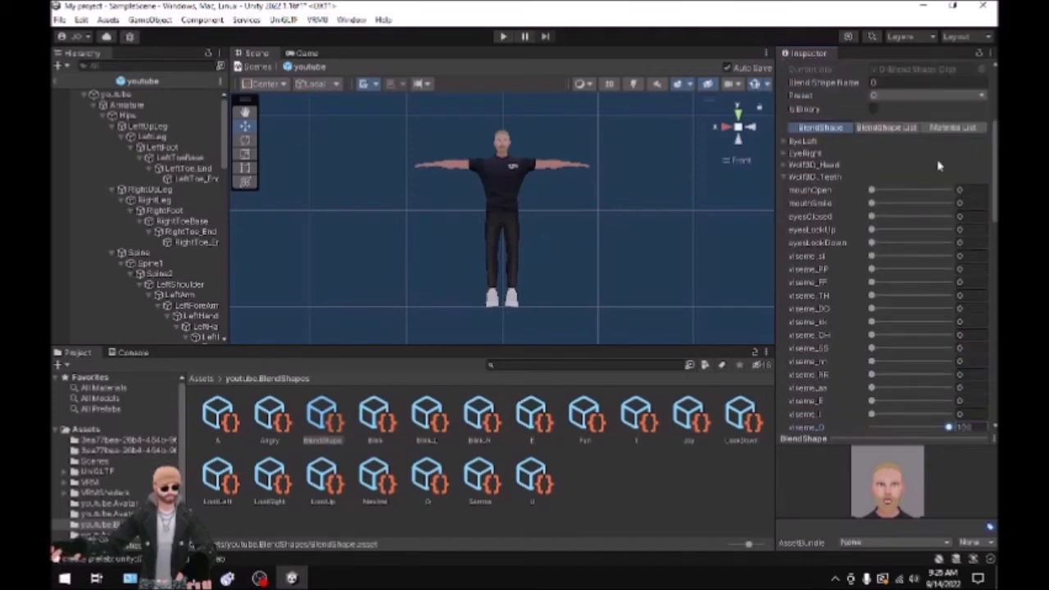
scroll(932, 174, "up", 3)
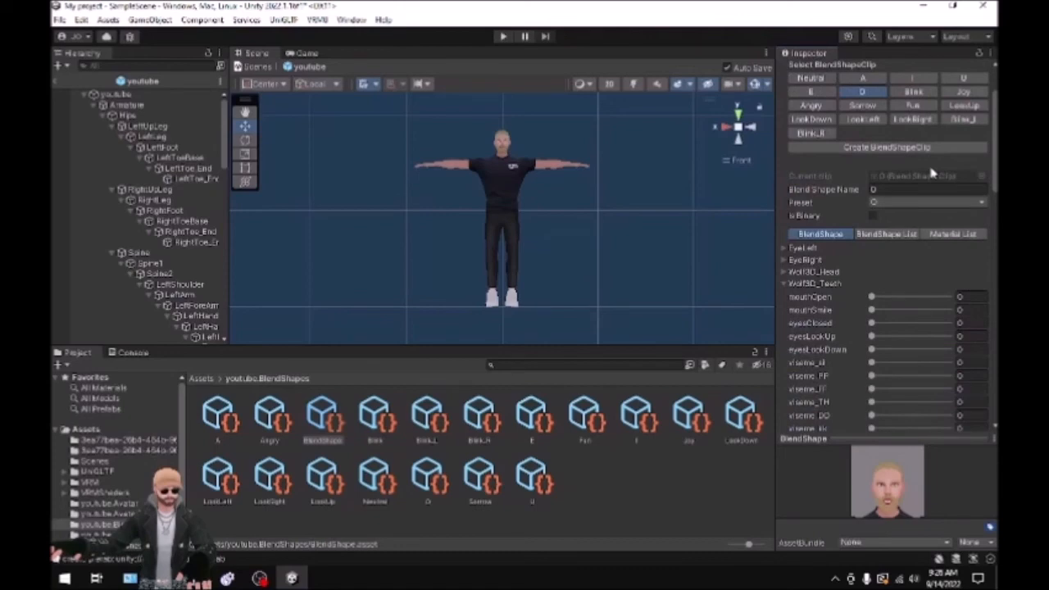
scroll(933, 174, "up", 2)
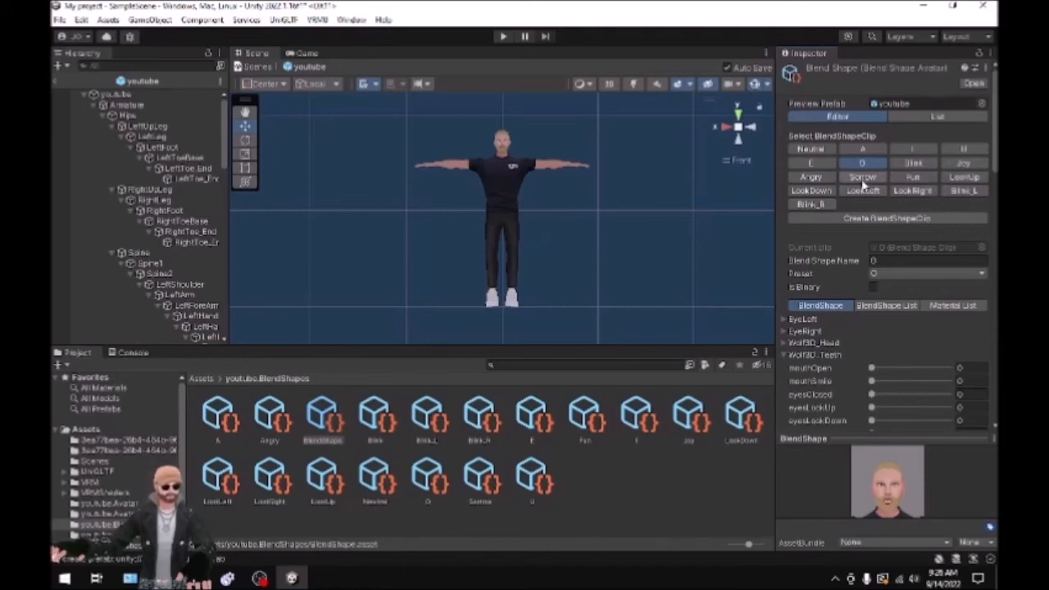
left_click(915, 165)
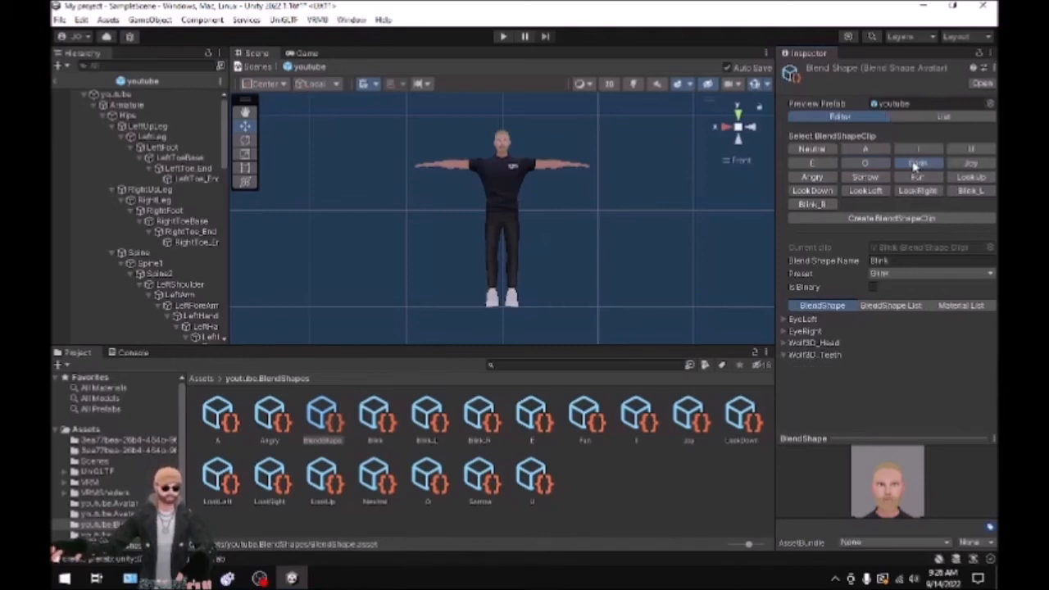
left_click(783, 319)
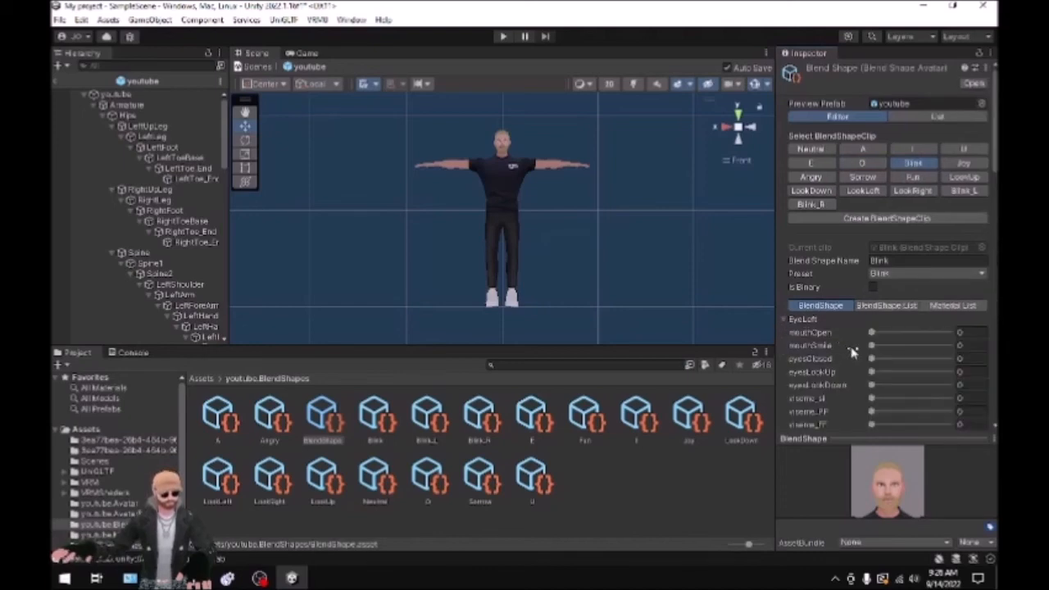
scroll(853, 350, "down", 2)
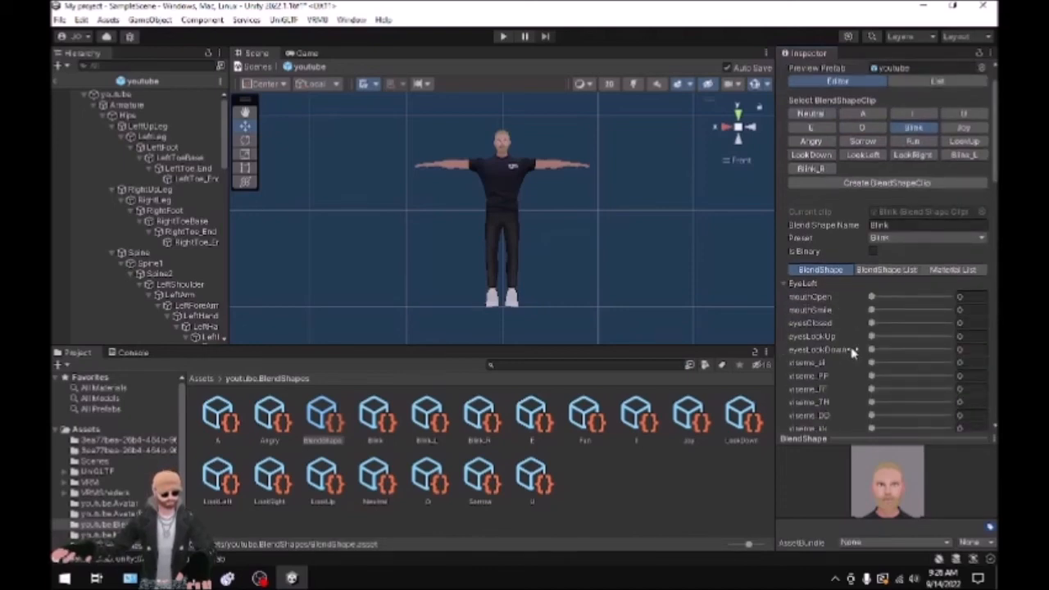
scroll(852, 351, "down", 10)
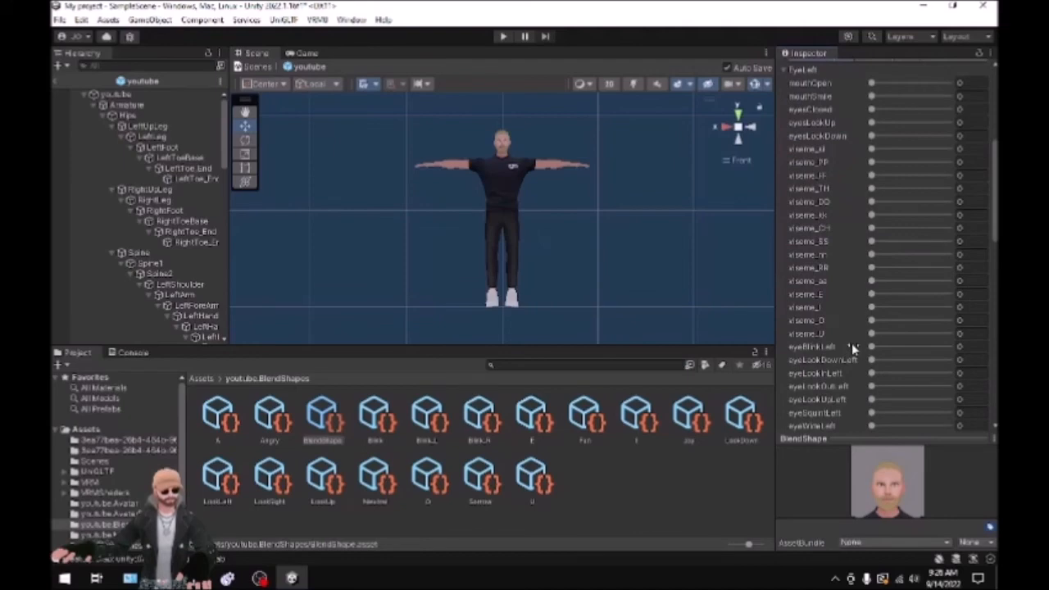
left_click_drag(873, 348, 984, 352)
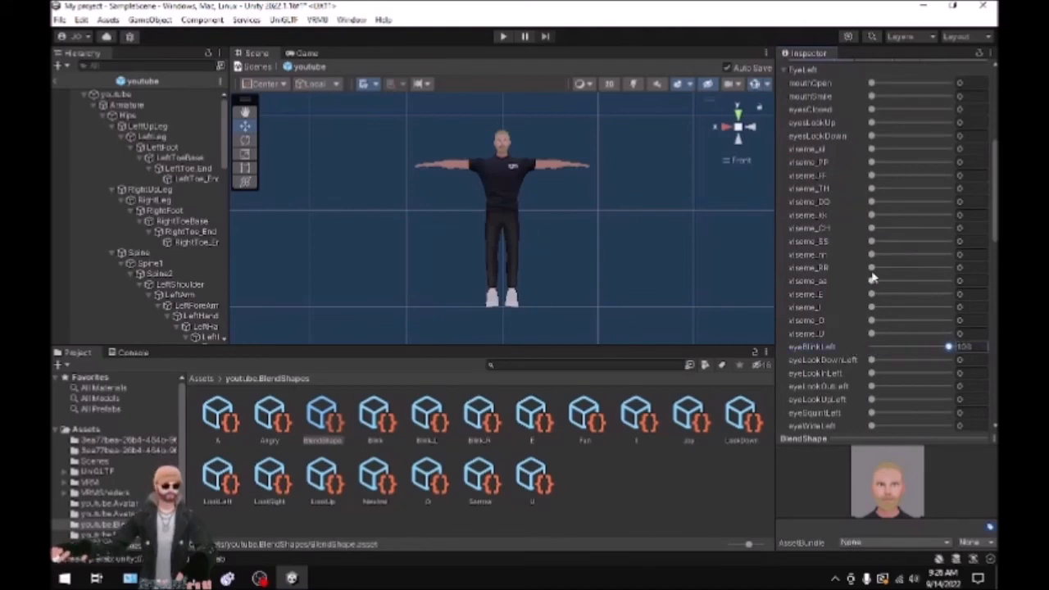
Step: Set eyeBlinkLeft of EyeRight to 100 in blend shape clip Blink
scroll(851, 264, "up", 6)
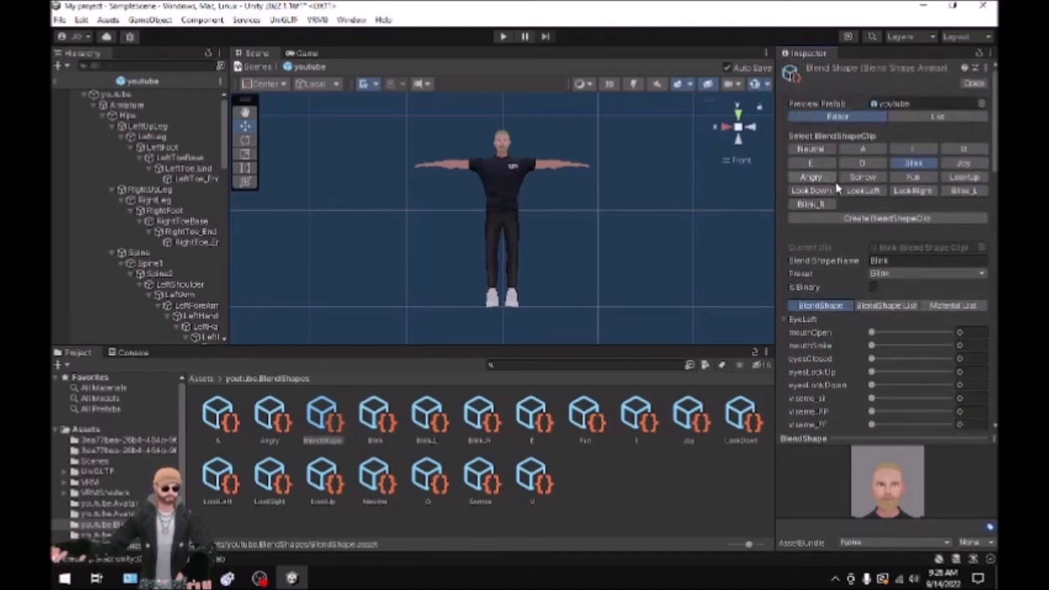
left_click(785, 321)
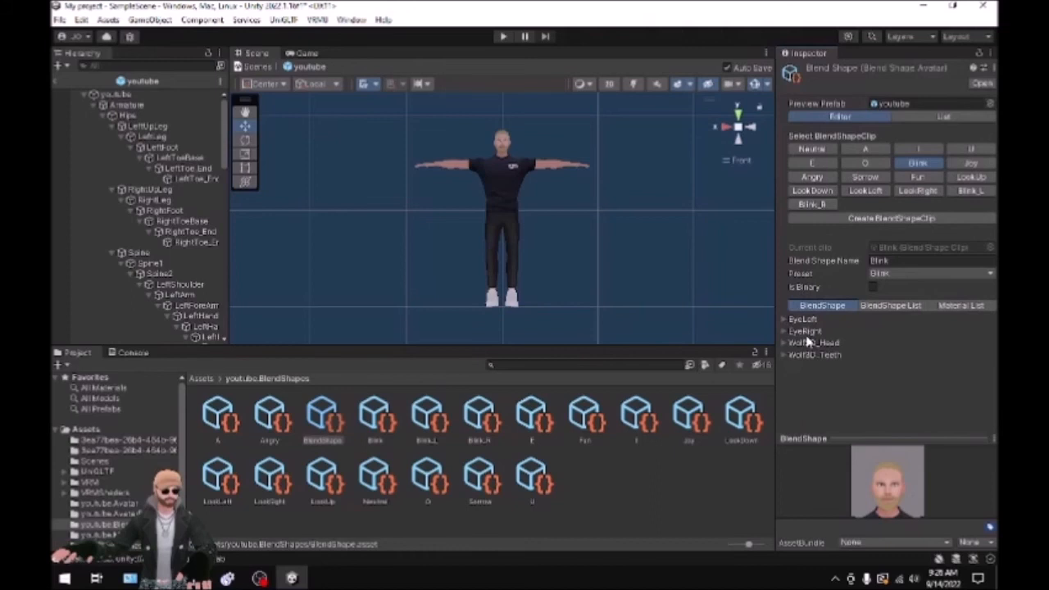
left_click(783, 332)
scroll(847, 361, "down", 3)
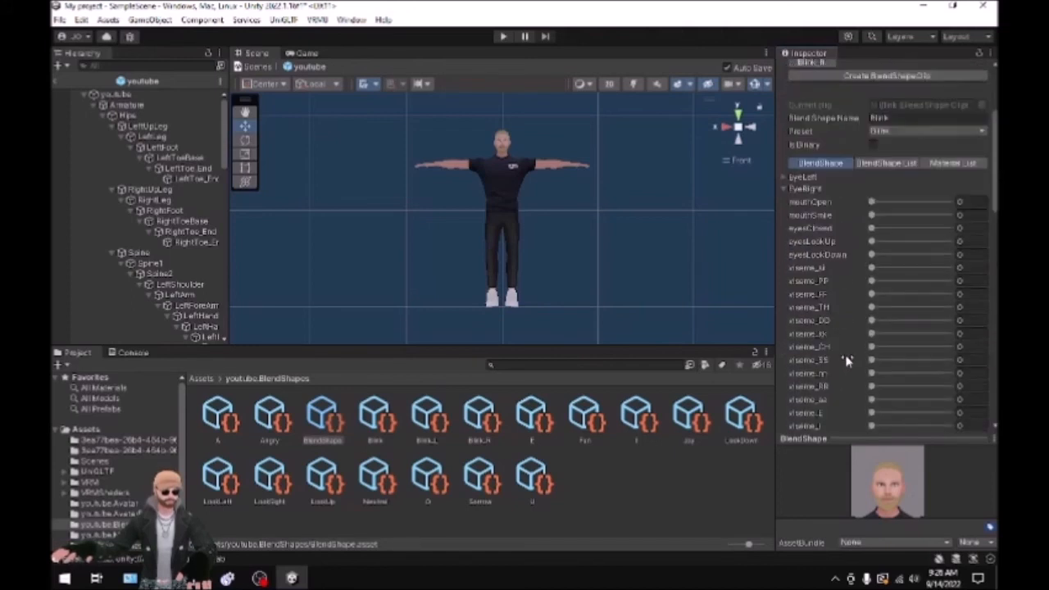
scroll(846, 361, "down", 2)
scroll(847, 360, "up", 2)
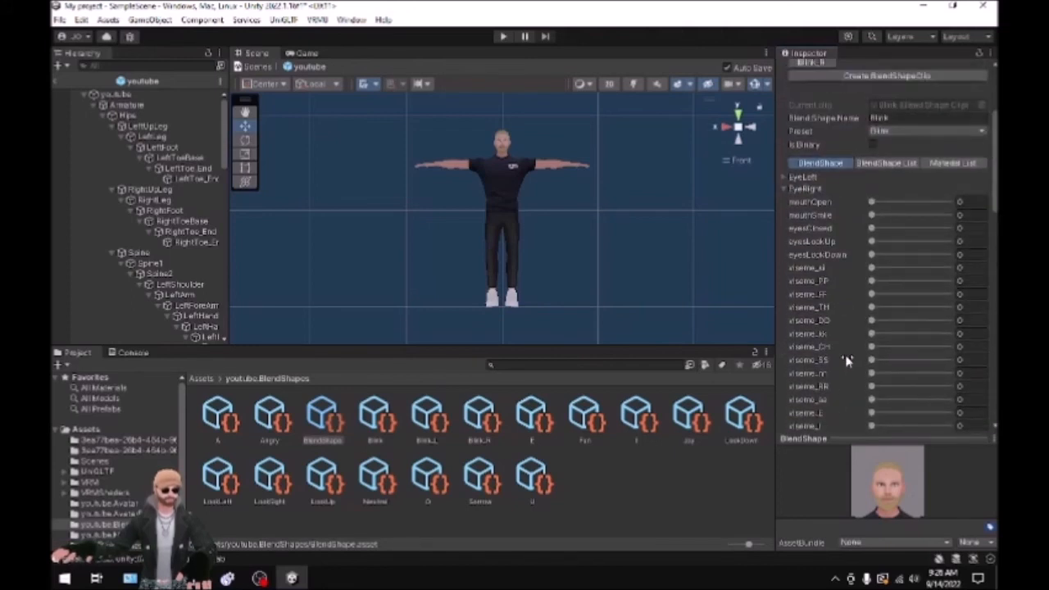
scroll(847, 361, "down", 3)
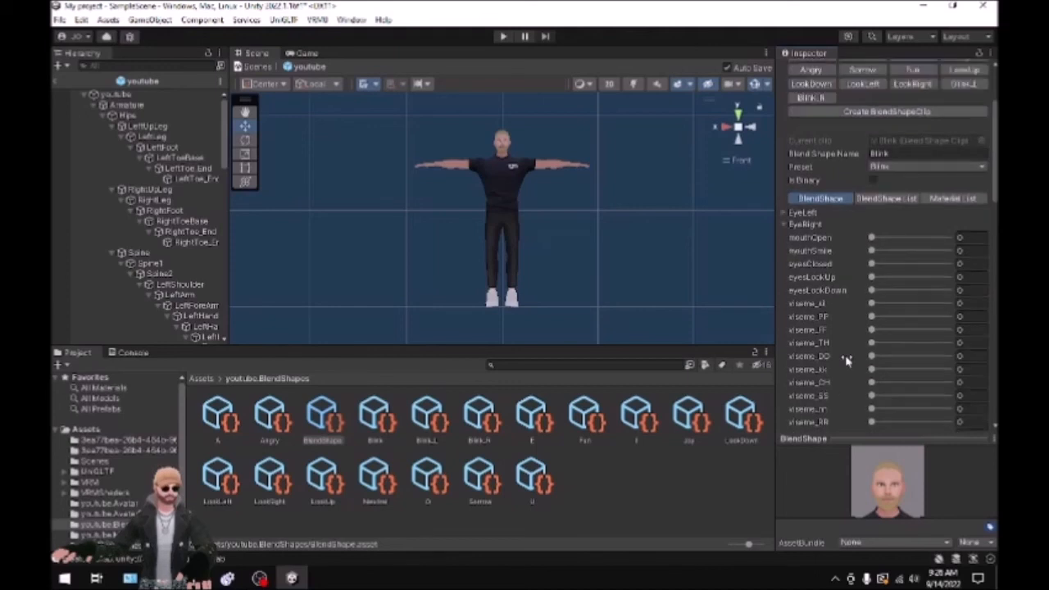
left_click_drag(869, 359, 984, 371)
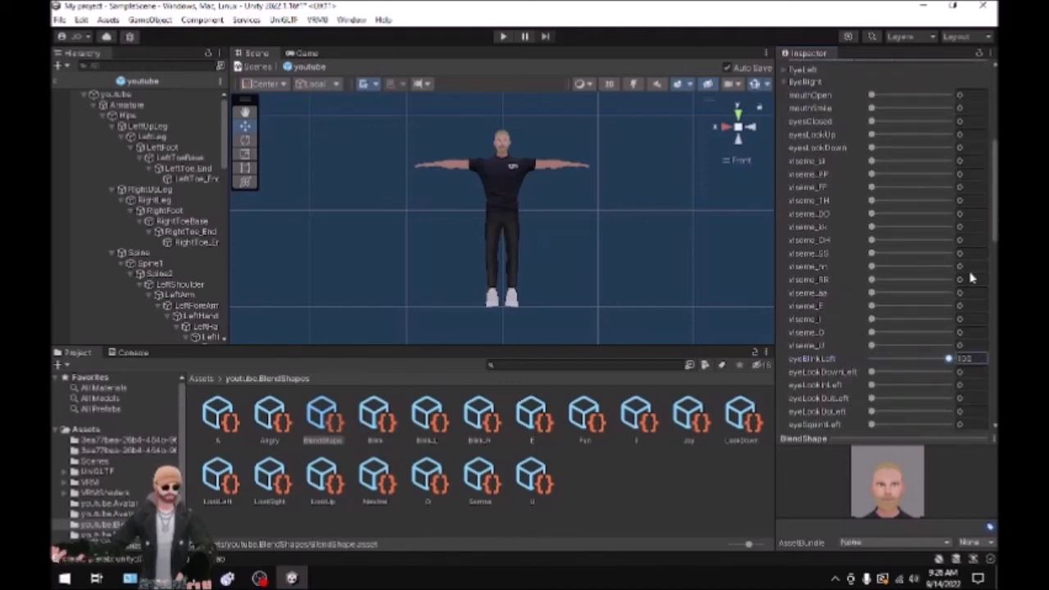
Step: Return to the main Assets folder and open the youtube avatar prefab
scroll(973, 276, "up", 7)
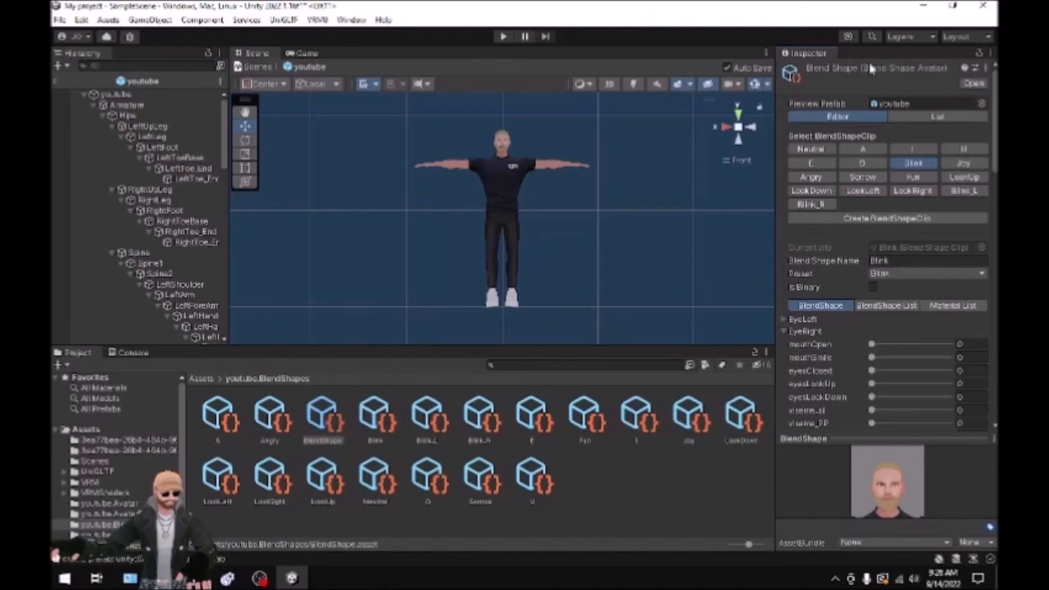
left_click(201, 379)
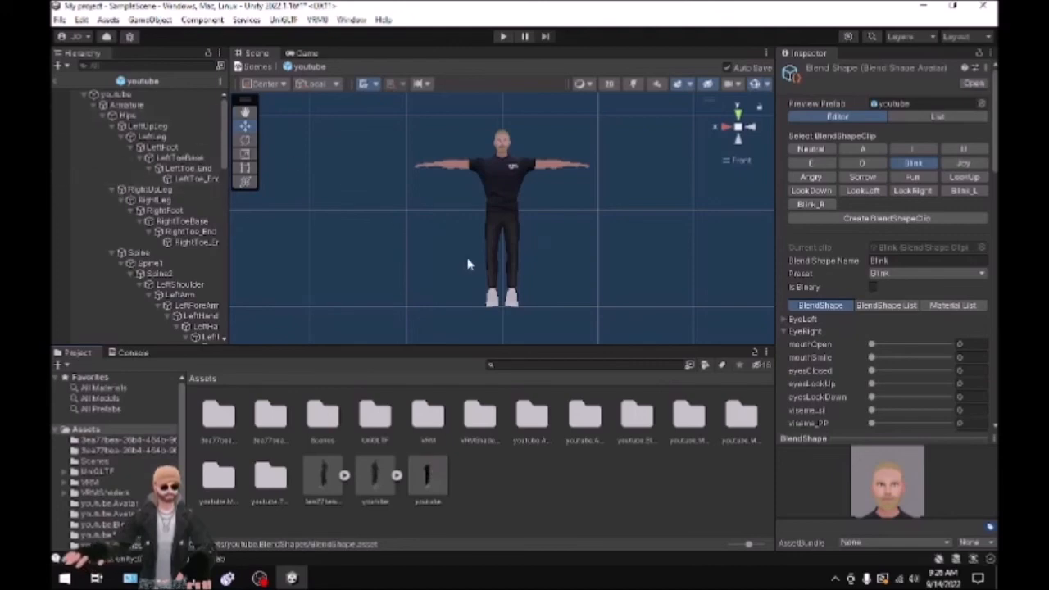
double_click(434, 483)
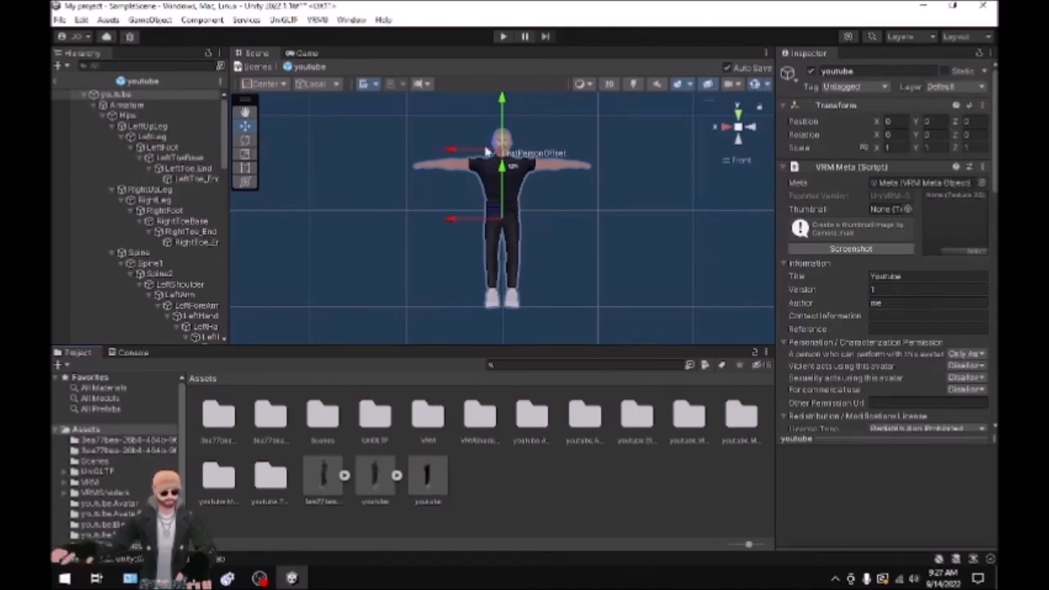
Step: Export the youtube avatar to VRM 0.x as youtubef.vrm in the My project folder
left_click(317, 20)
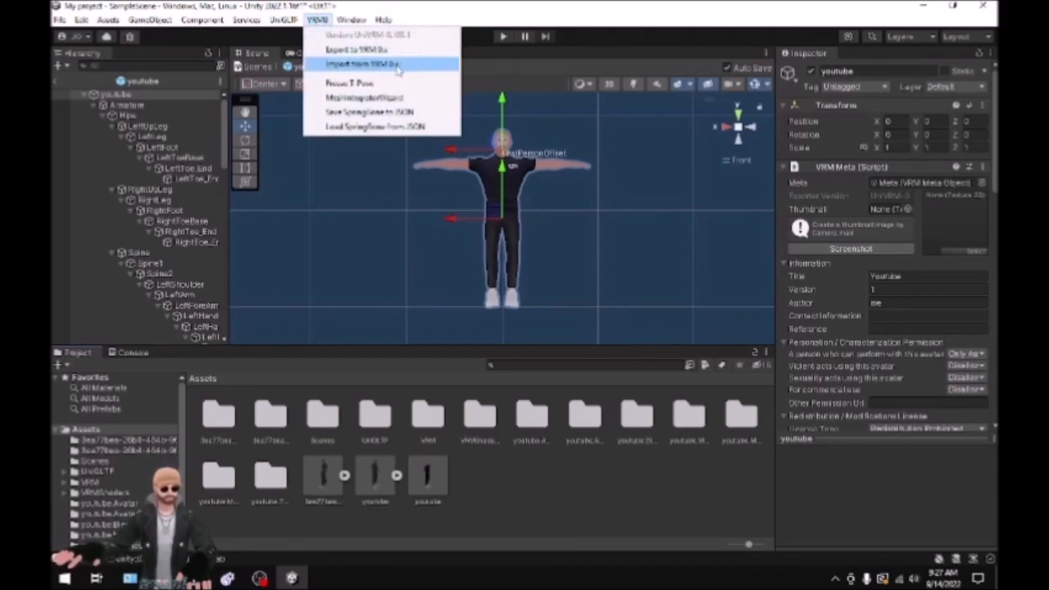
left_click(369, 49)
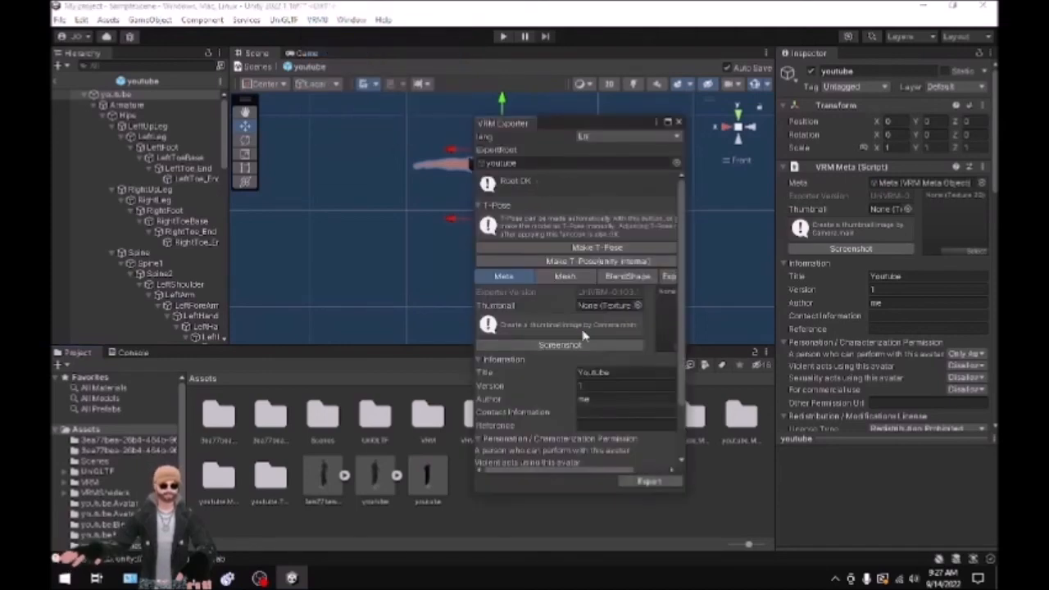
left_click(644, 482)
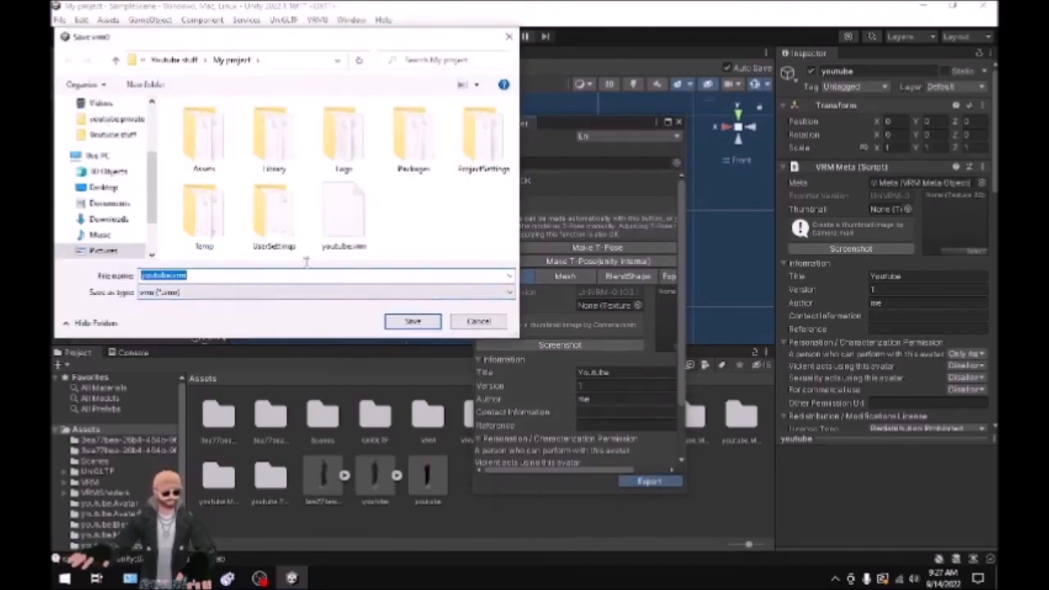
left_click_drag(170, 277, 138, 279)
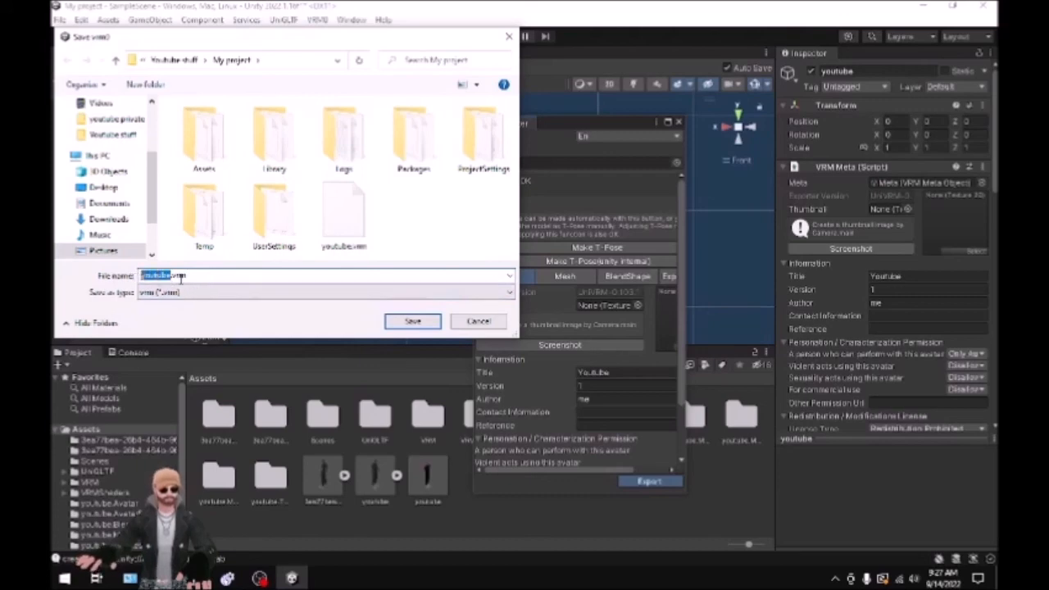
left_click(170, 276)
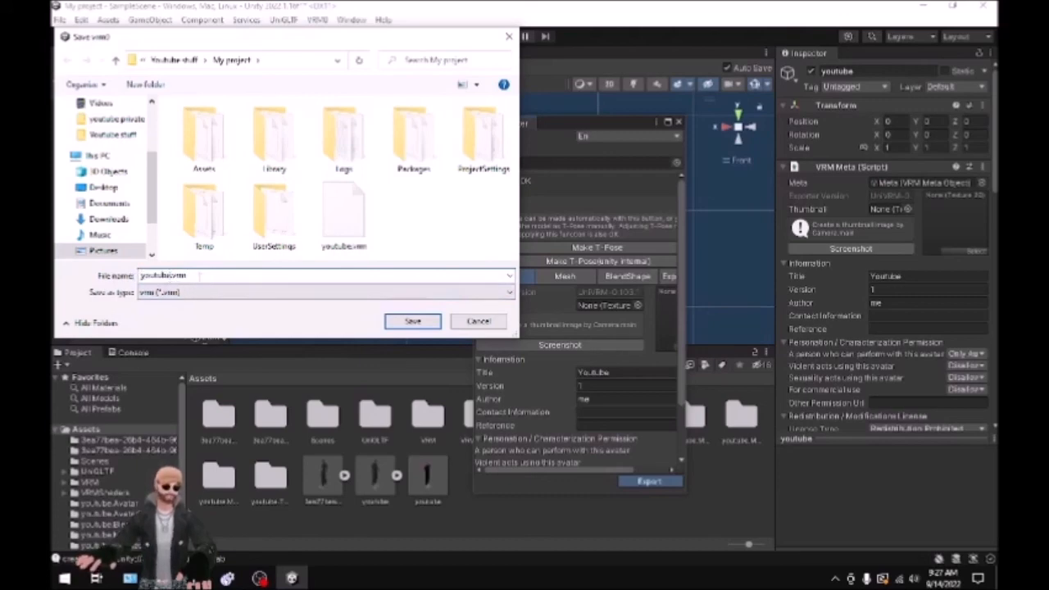
left_click(413, 322)
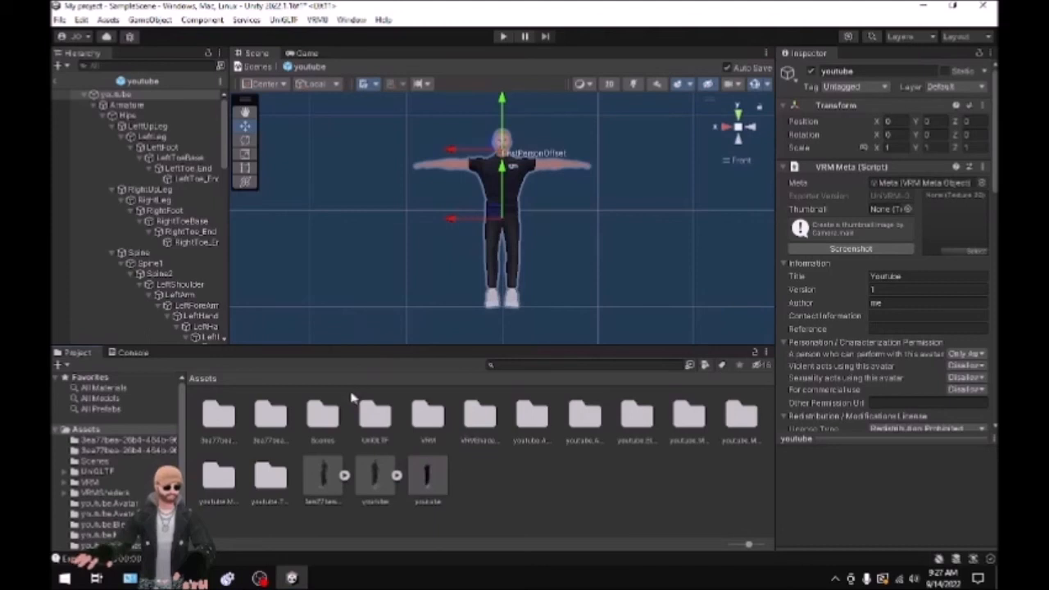
Step: Switch to VMagicMirror and bring up both its control panel and its character window
mouse_move(228, 580)
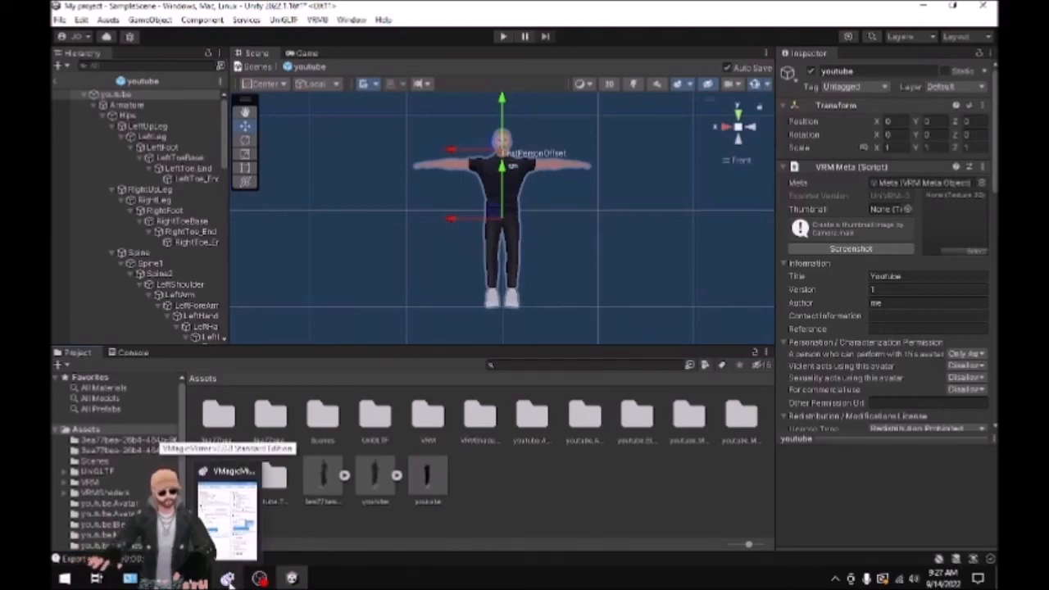
left_click(227, 508)
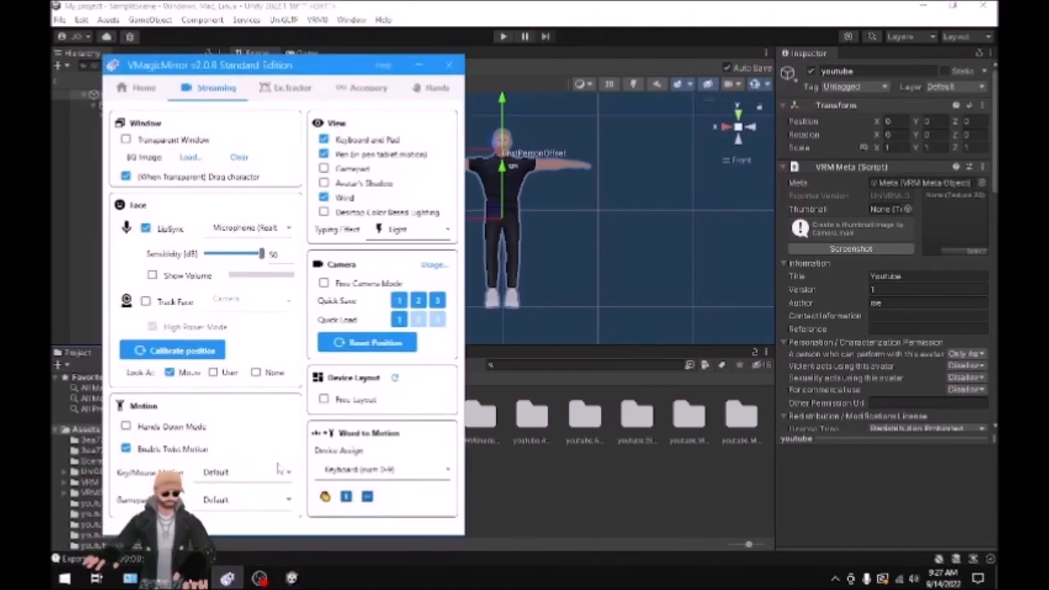
mouse_move(229, 579)
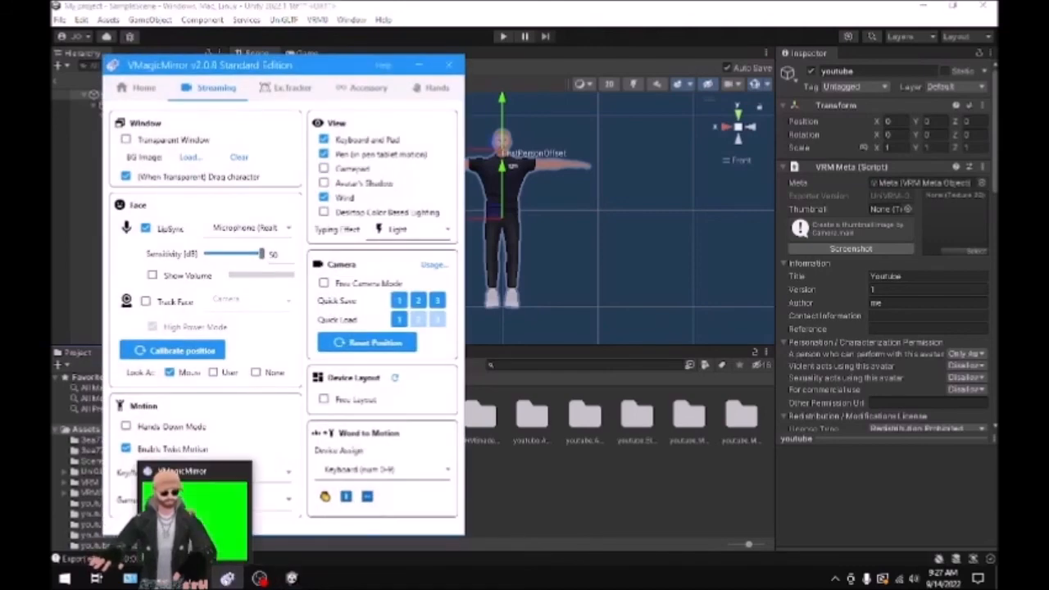
left_click(194, 517)
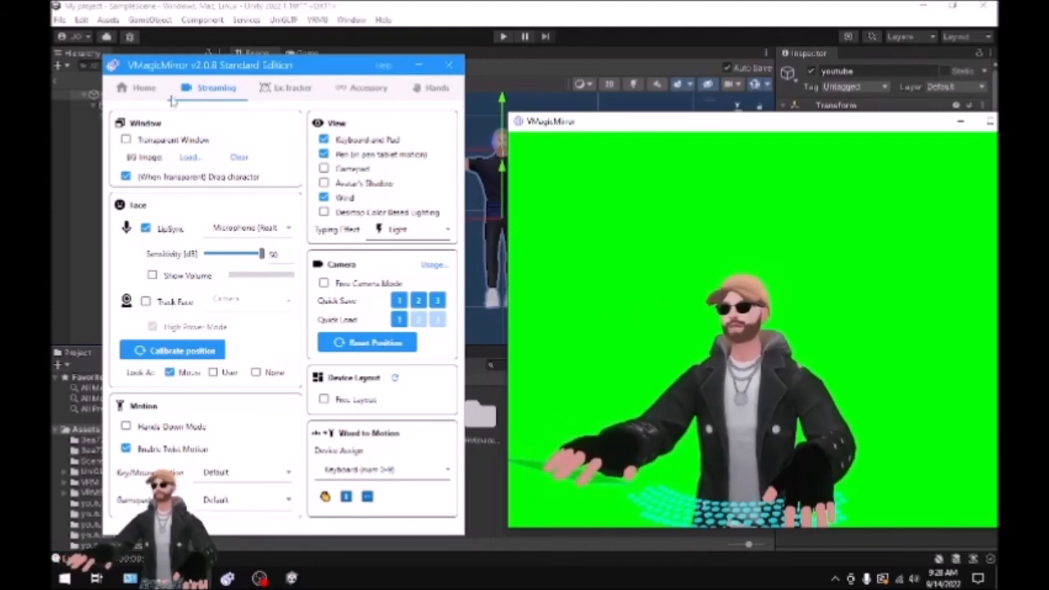
Step: Load youtubef.vrm from the My project folder inside Youtube stuff as the character and accept its license
left_click(144, 90)
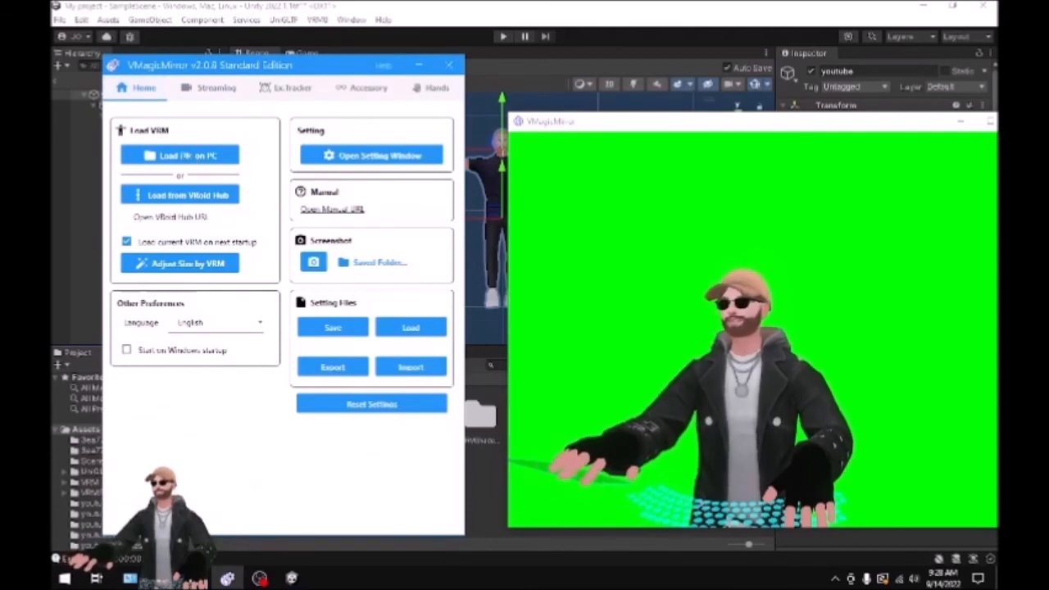
left_click(187, 158)
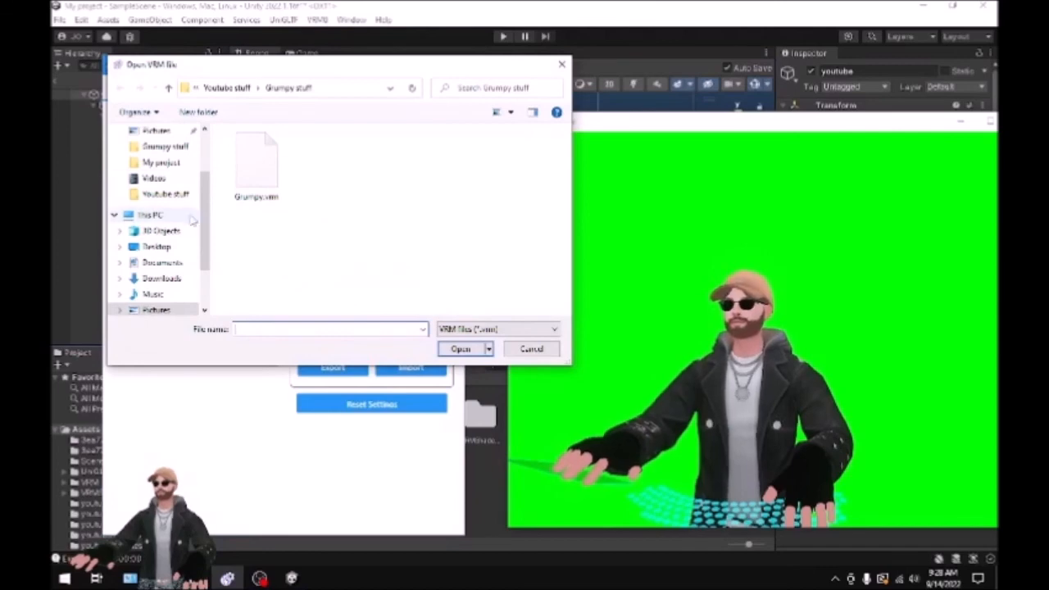
left_click(173, 196)
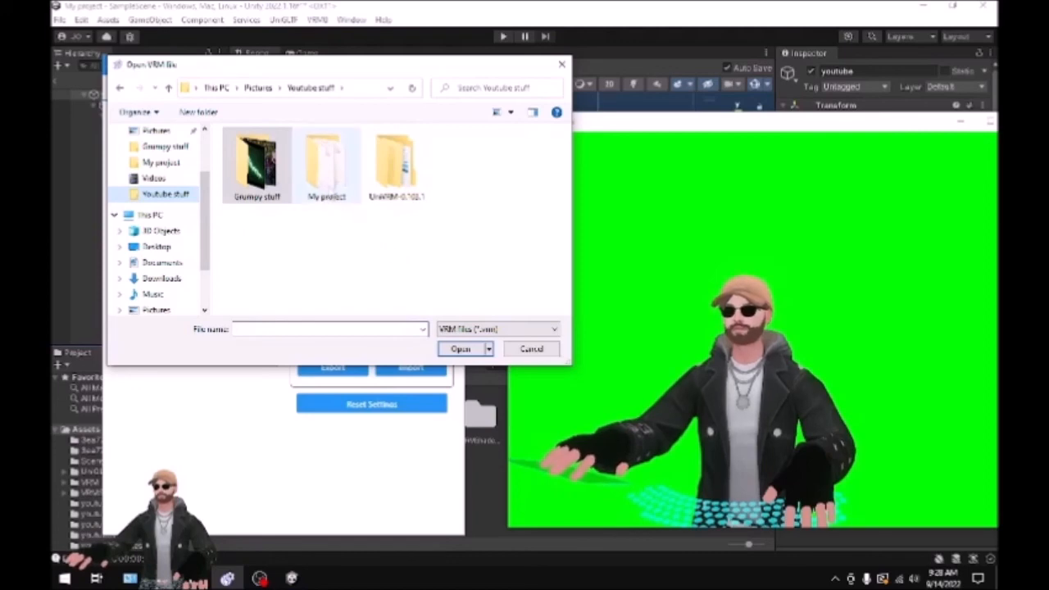
double_click(327, 174)
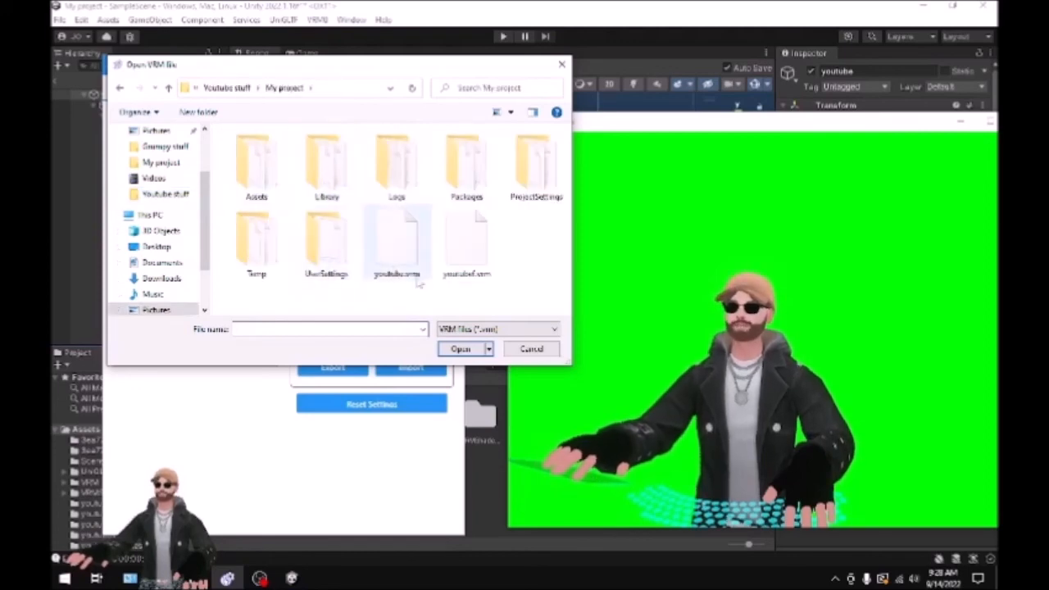
left_click(484, 244)
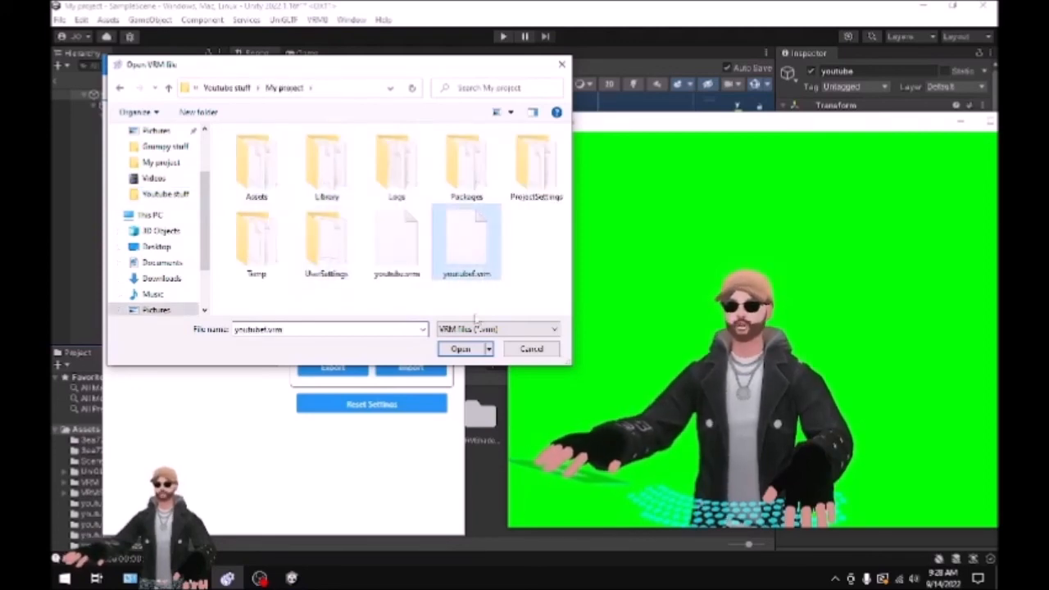
left_click(463, 348)
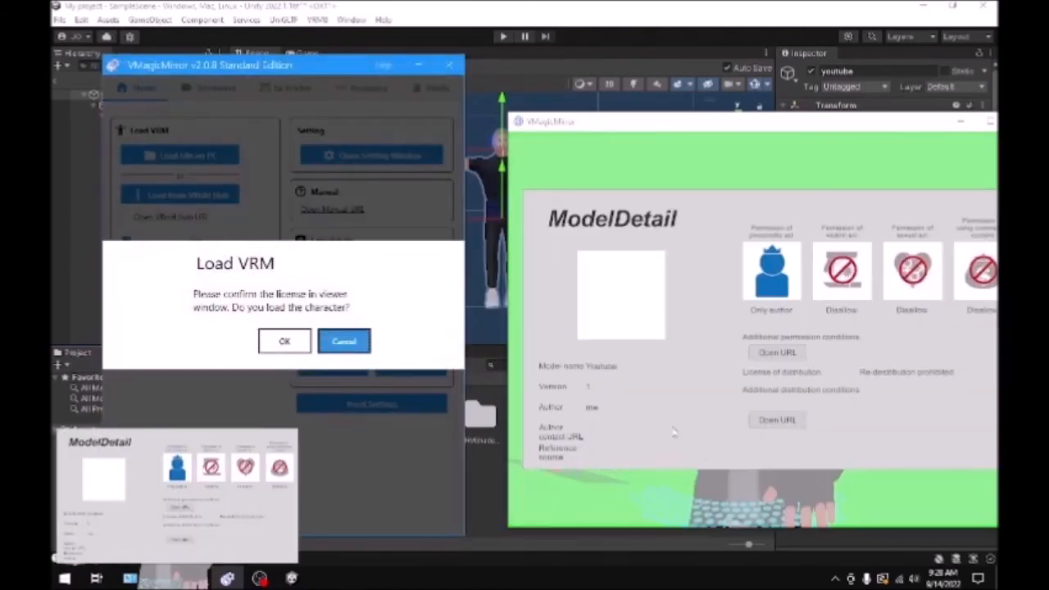
left_click(285, 348)
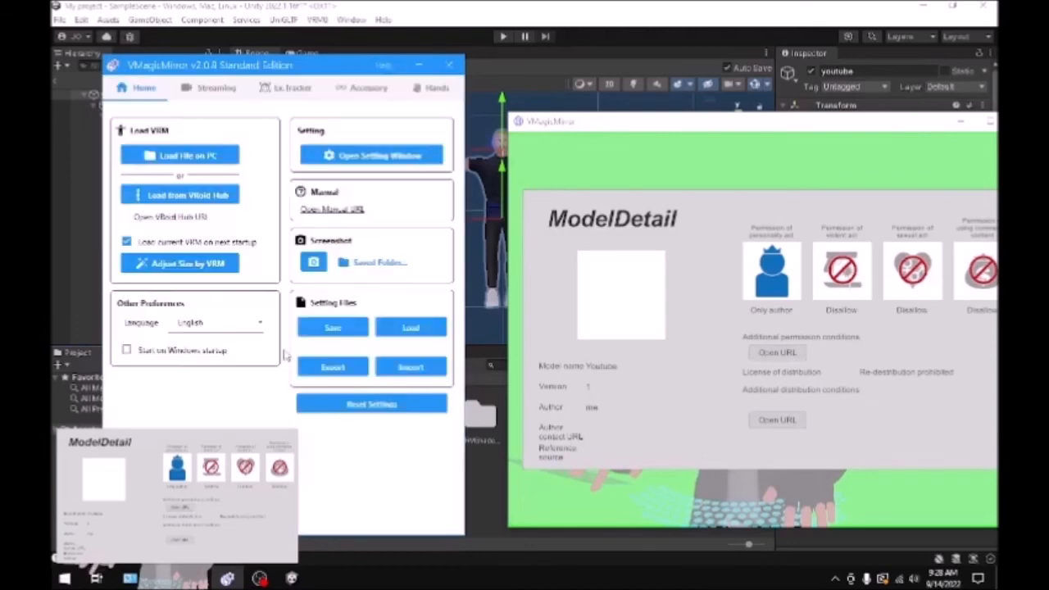